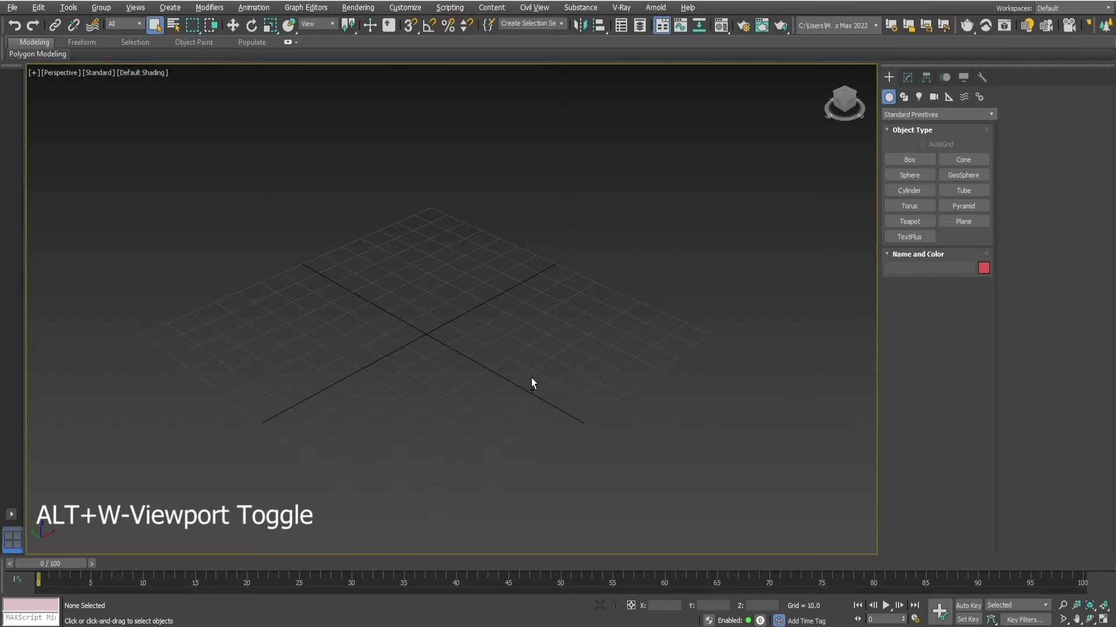
# Step: Draw a flat box on the grid and orbit around to inspect it
pyautogui.click(904, 163)
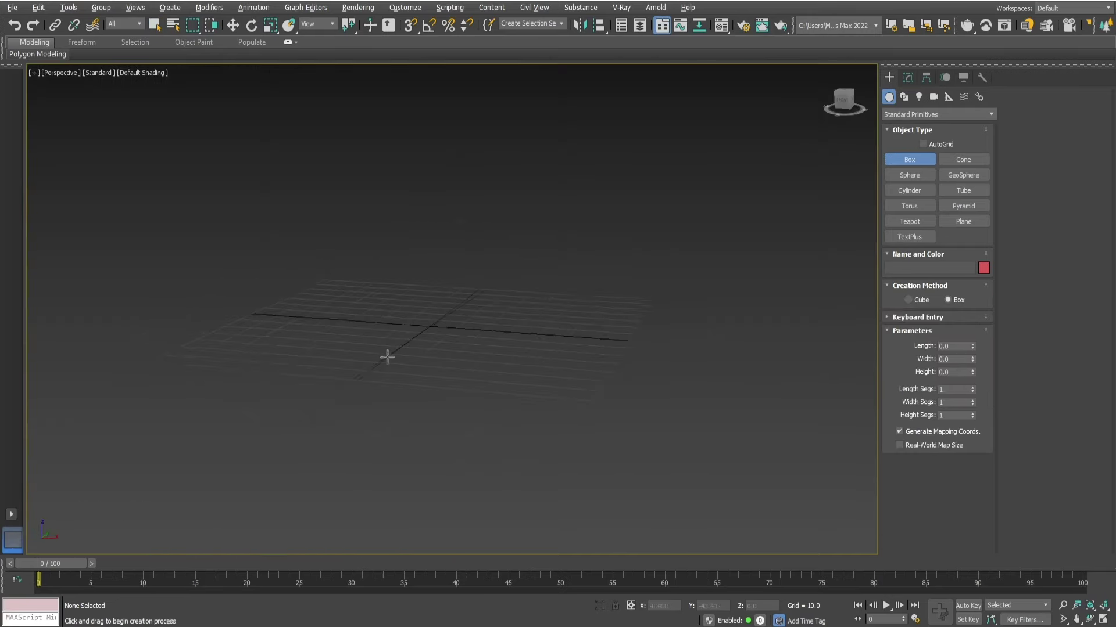
pyautogui.moveTo(307, 291); pyautogui.dragTo(536, 366)
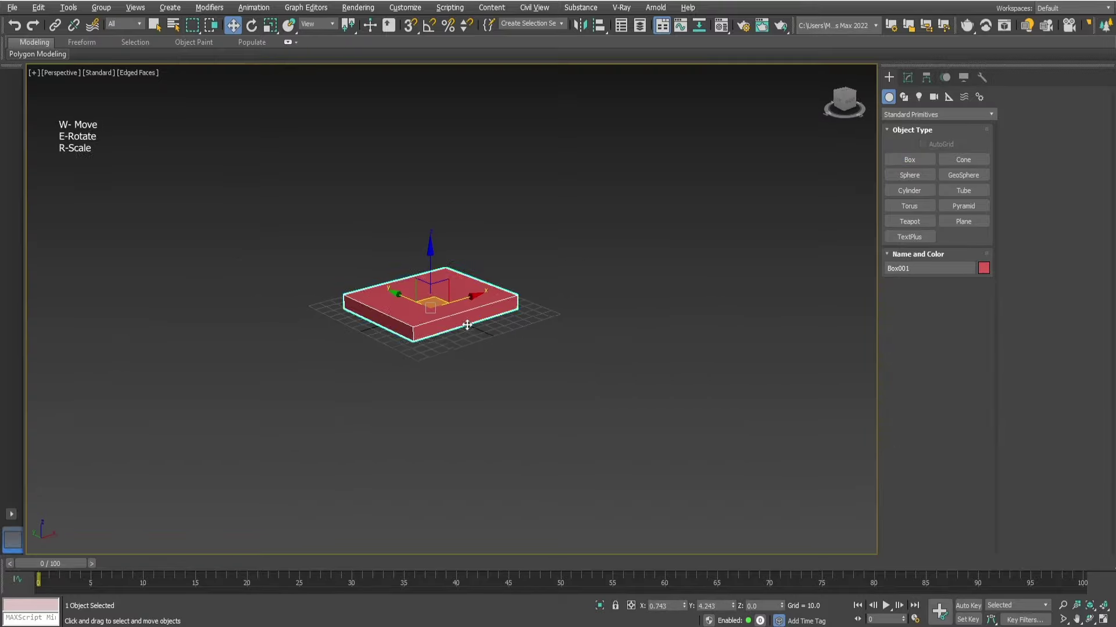
pyautogui.keyDown('alt'); pyautogui.moveTo(414, 247); pyautogui.dragTo(423, 232, button='middle'); pyautogui.keyUp('alt')
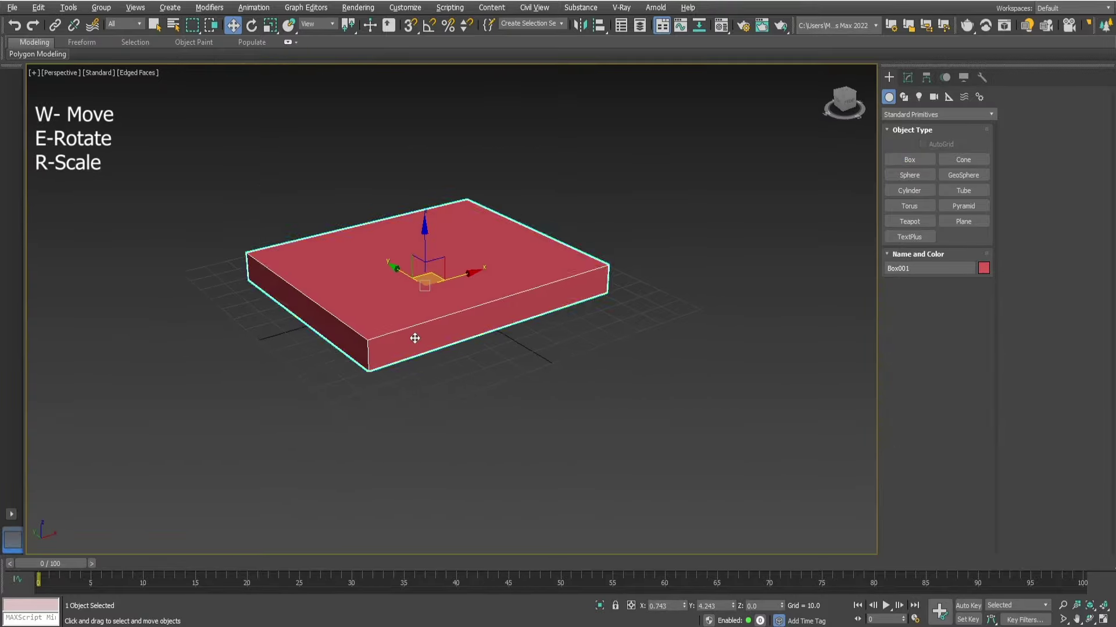
pyautogui.scroll(3, 423, 225)
pyautogui.scroll(-3, 423, 225)
pyautogui.keyDown('alt'); pyautogui.moveTo(422, 225); pyautogui.dragTo(396, 309, button='middle'); pyautogui.keyUp('alt')
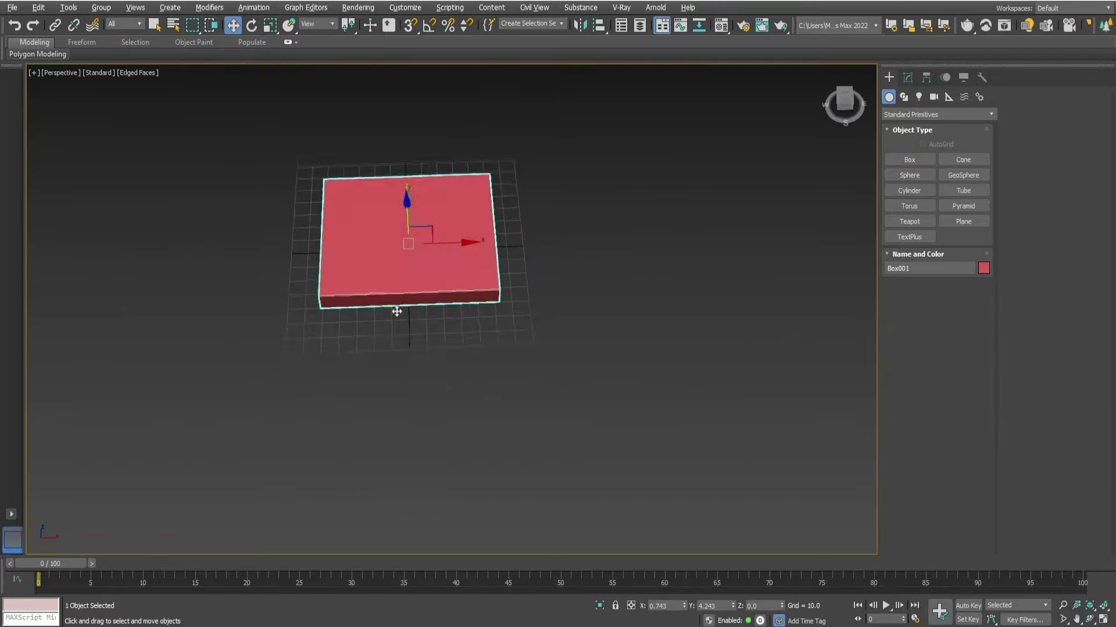
pyautogui.click(908, 77)
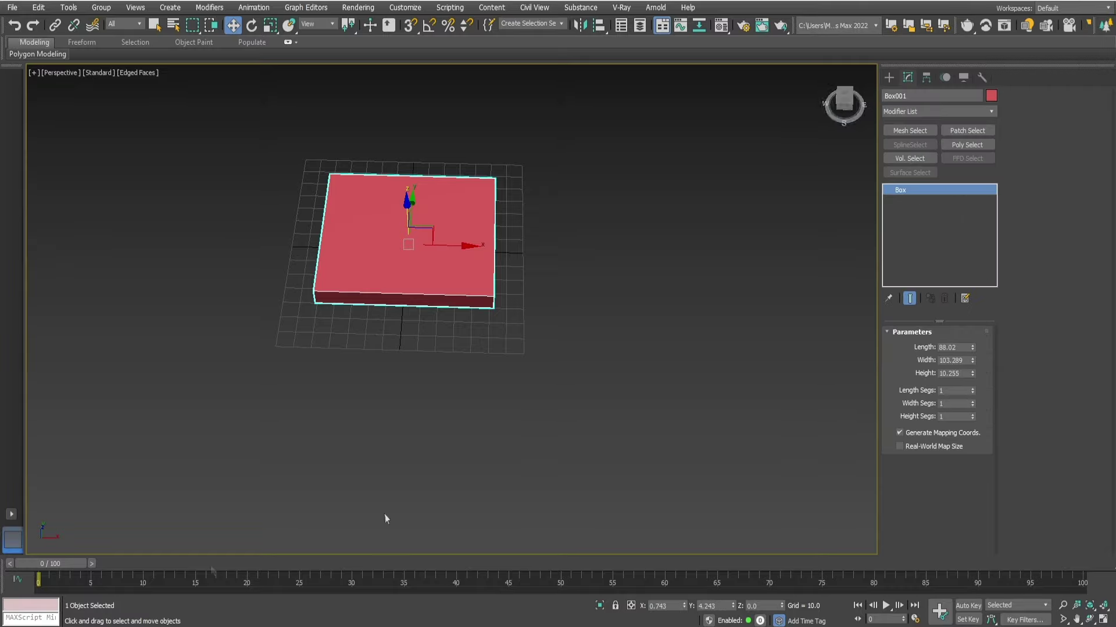
pyautogui.moveTo(385, 291)
pyautogui.keyDown('alt'); pyautogui.mouseDown(button='middle')
pyautogui.moveTo(413, 247)
pyautogui.moveTo(473, 291)
pyautogui.moveTo(511, 289)
pyautogui.mouseUp(button='middle'); pyautogui.keyUp('alt')
pyautogui.scroll(3, 418, 249)
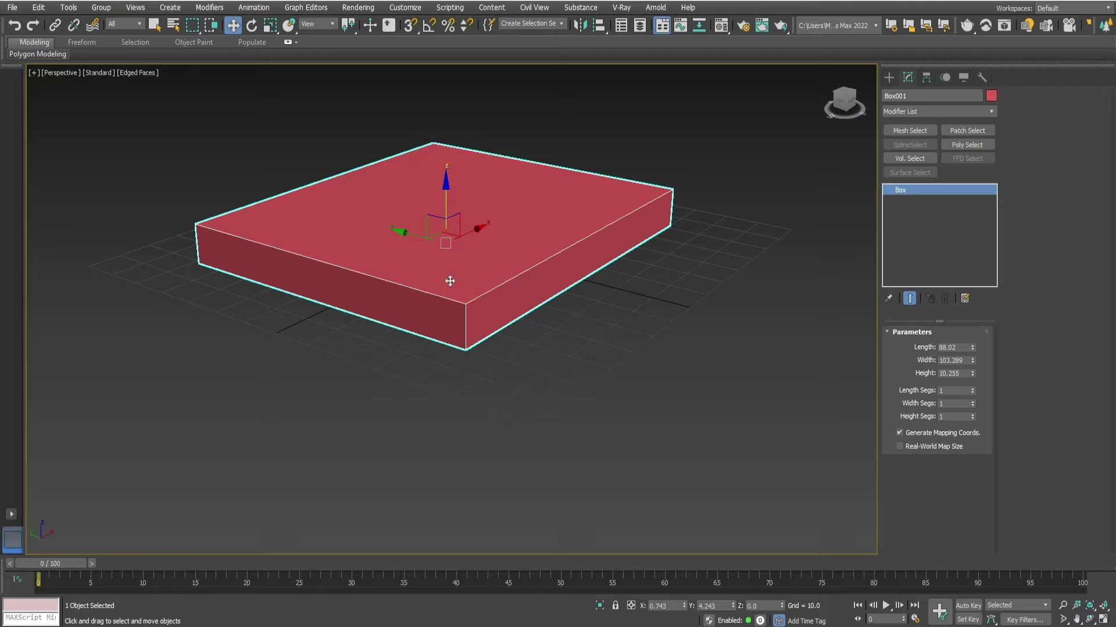
# Step: Scale the box non-uniformly to about 49.5% along Y into a long plank
pyautogui.press('r')
pyautogui.moveTo(498, 259); pyautogui.dragTo(453, 242)
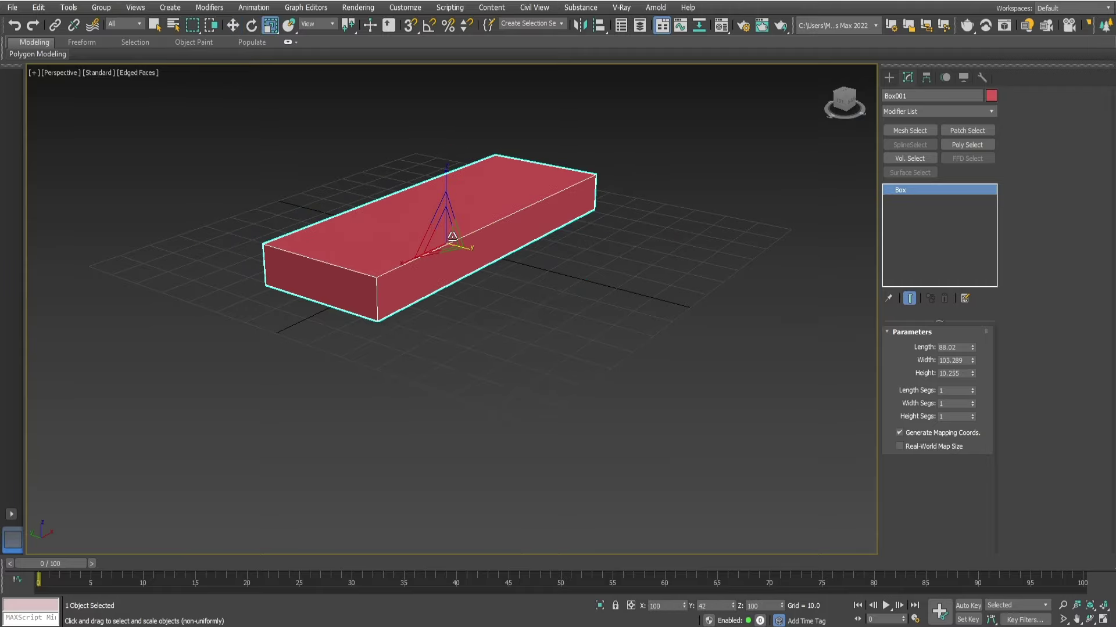
pyautogui.hotkey('ctrl', 'z')
pyautogui.keyDown('alt'); pyautogui.moveTo(452, 237); pyautogui.dragTo(443, 288, button='middle'); pyautogui.keyUp('alt')
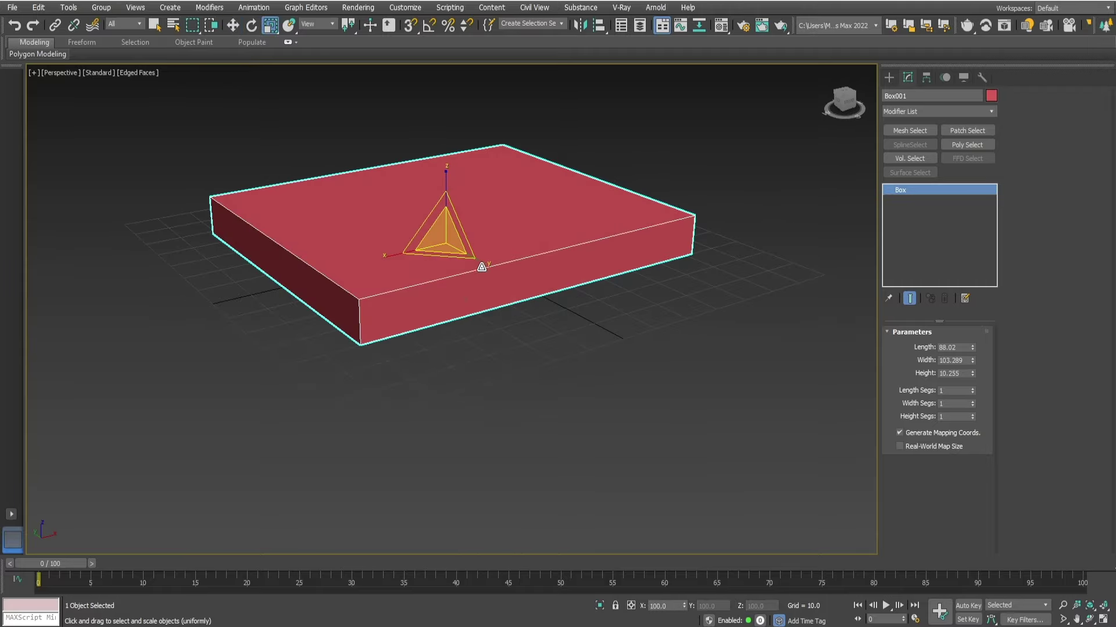
pyautogui.moveTo(482, 267); pyautogui.dragTo(462, 243)
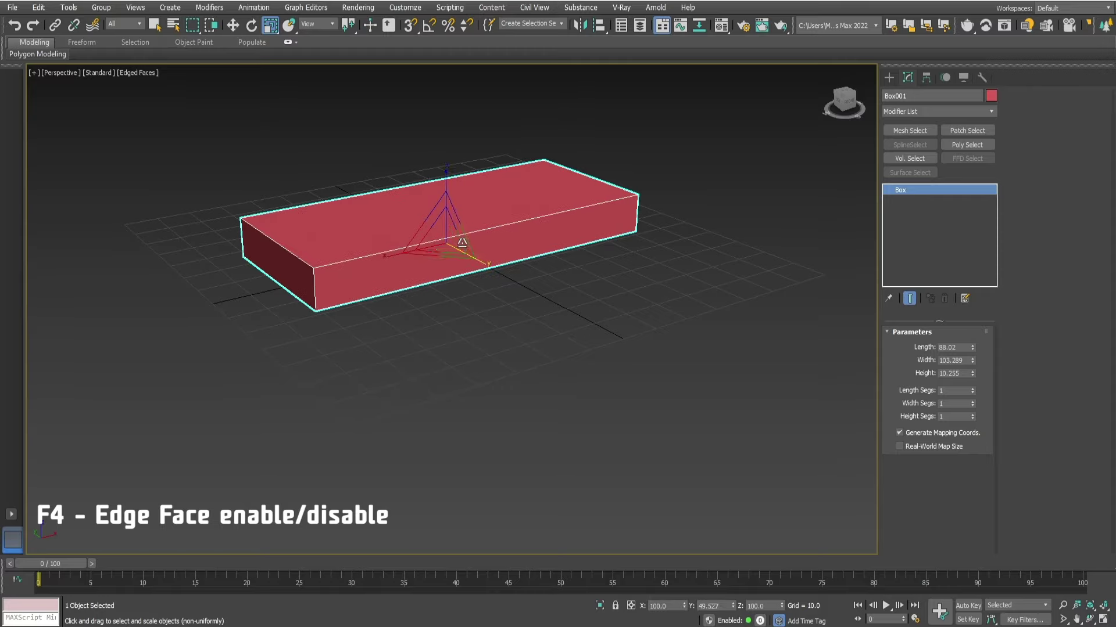
pyautogui.press('w')
pyautogui.moveTo(406, 304)
pyautogui.keyDown('alt'); pyautogui.mouseDown(button='middle')
pyautogui.moveTo(357, 294)
pyautogui.moveTo(541, 252)
pyautogui.mouseUp(button='middle'); pyautogui.keyUp('alt')
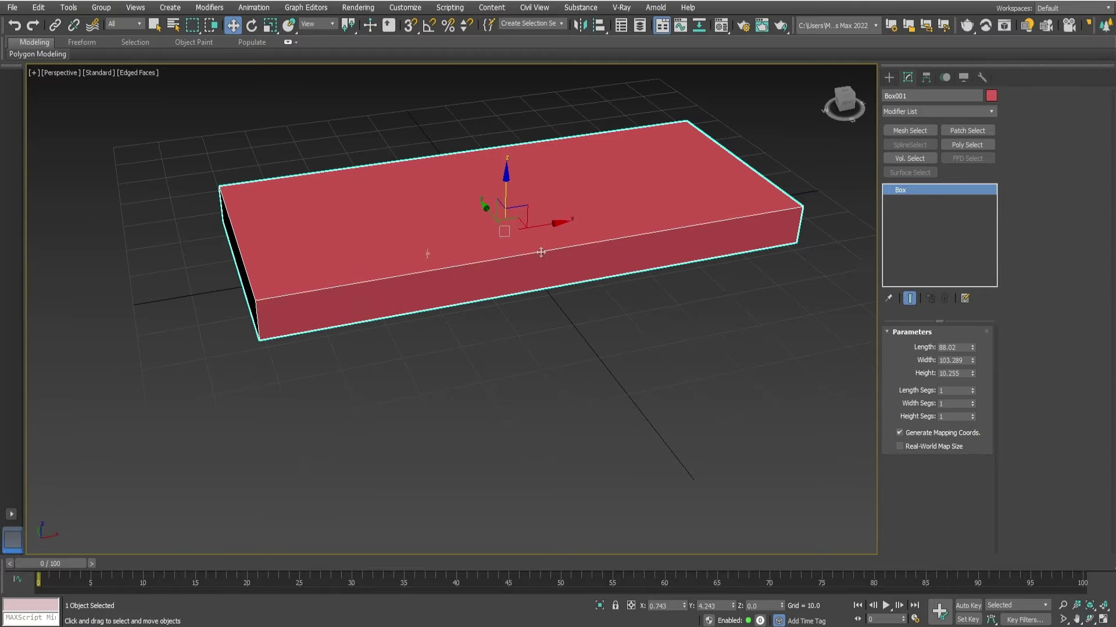
# Step: Convert the slab to Editable Poly and connect four edges with 2 pinched loops near both ends
pyautogui.rightClick(427, 242)
pyautogui.click(567, 387)
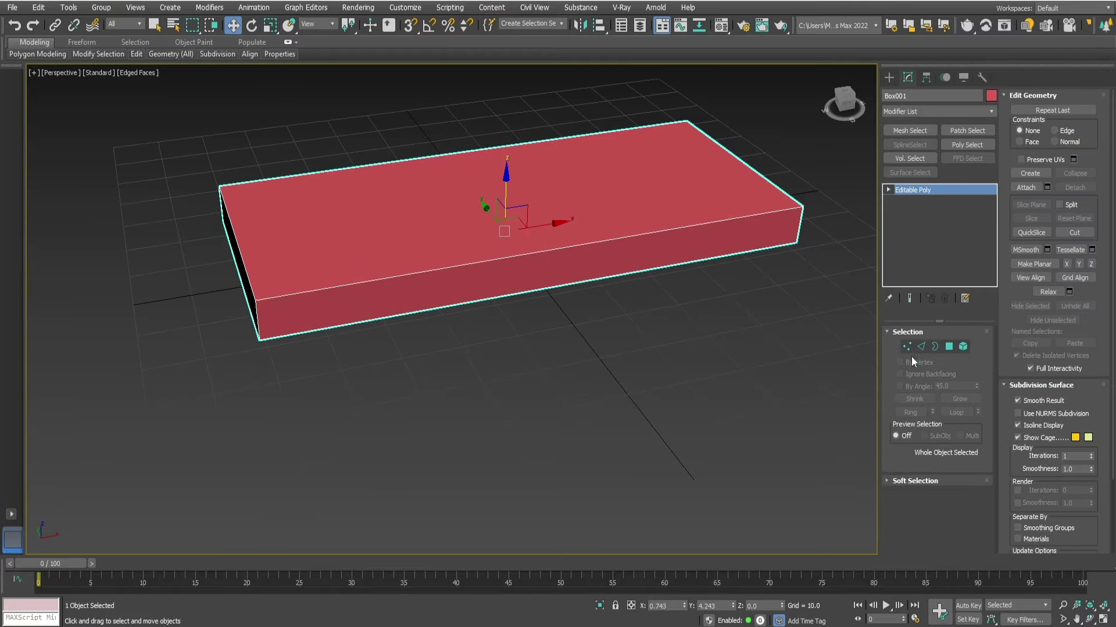
pyautogui.click(921, 347)
pyautogui.moveTo(451, 373); pyautogui.dragTo(356, 179)
pyautogui.rightClick(376, 178)
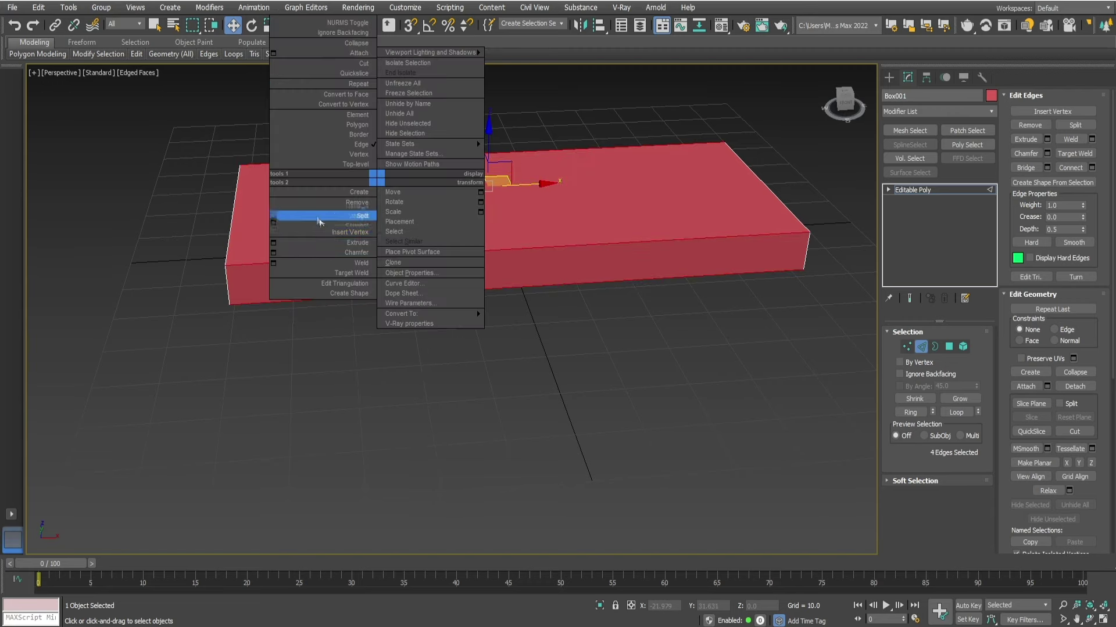
pyautogui.click(273, 223)
pyautogui.scroll(-3, 276, 225)
pyautogui.scroll(3, 339, 277)
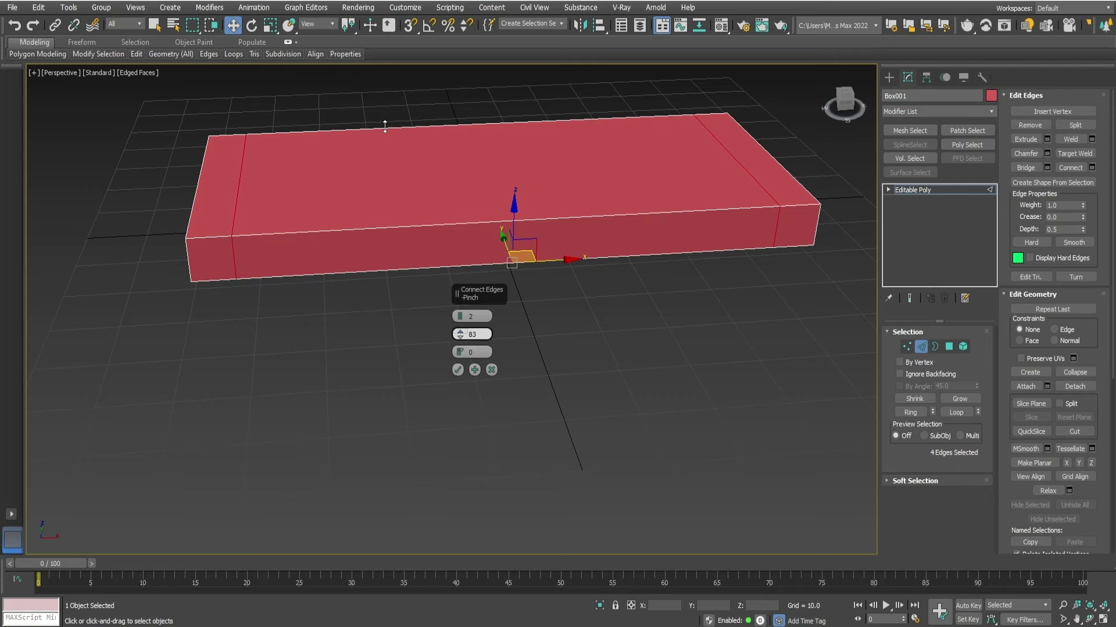
pyautogui.click(457, 370)
pyautogui.click(336, 359)
pyautogui.scroll(-3, 411, 377)
pyautogui.scroll(3, 334, 346)
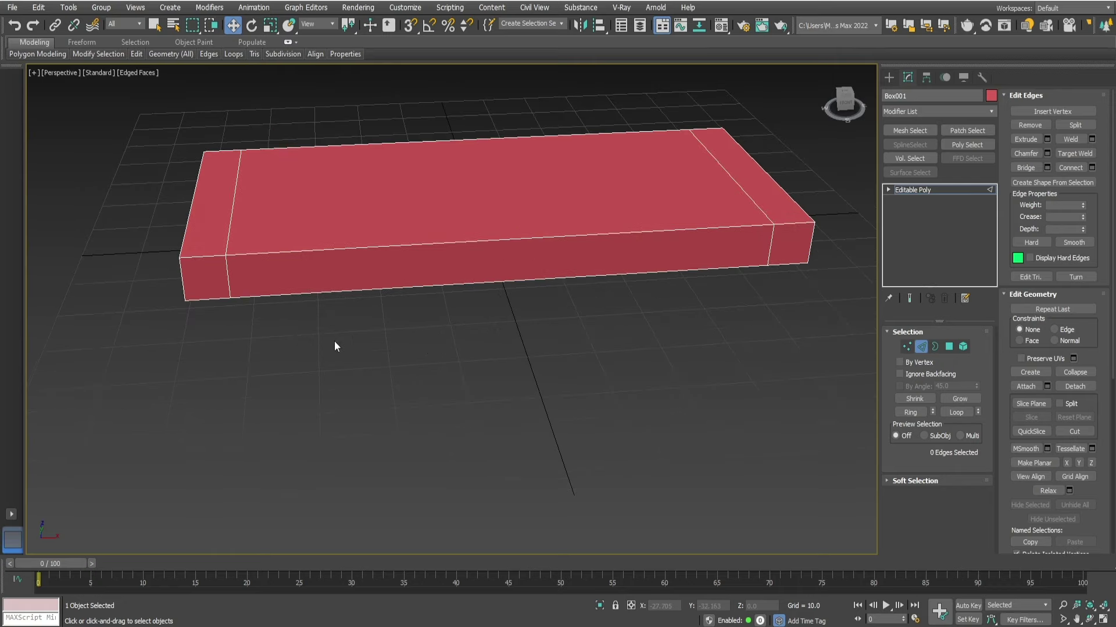
# Step: Ring-select the edges and connect them with a lengthwise loop slid off-centre
pyautogui.click(917, 413)
pyautogui.rightClick(600, 337)
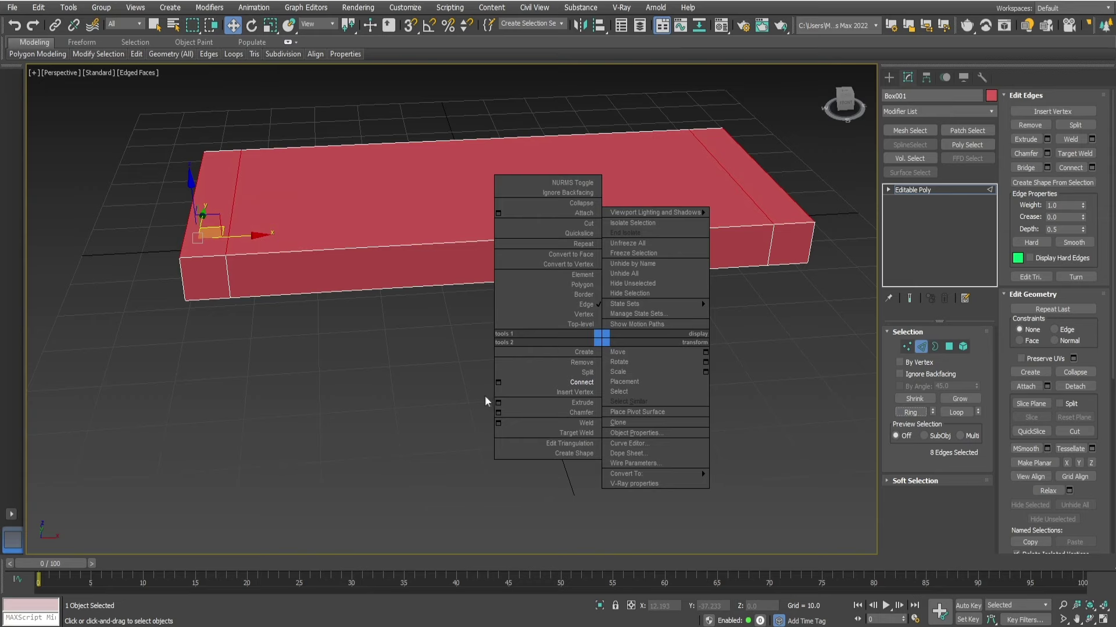
pyautogui.click(495, 385)
pyautogui.moveTo(495, 385)
pyautogui.keyDown('alt'); pyautogui.mouseDown(button='middle')
pyautogui.moveTo(321, 269)
pyautogui.moveTo(391, 379)
pyautogui.mouseUp(button='middle'); pyautogui.keyUp('alt')
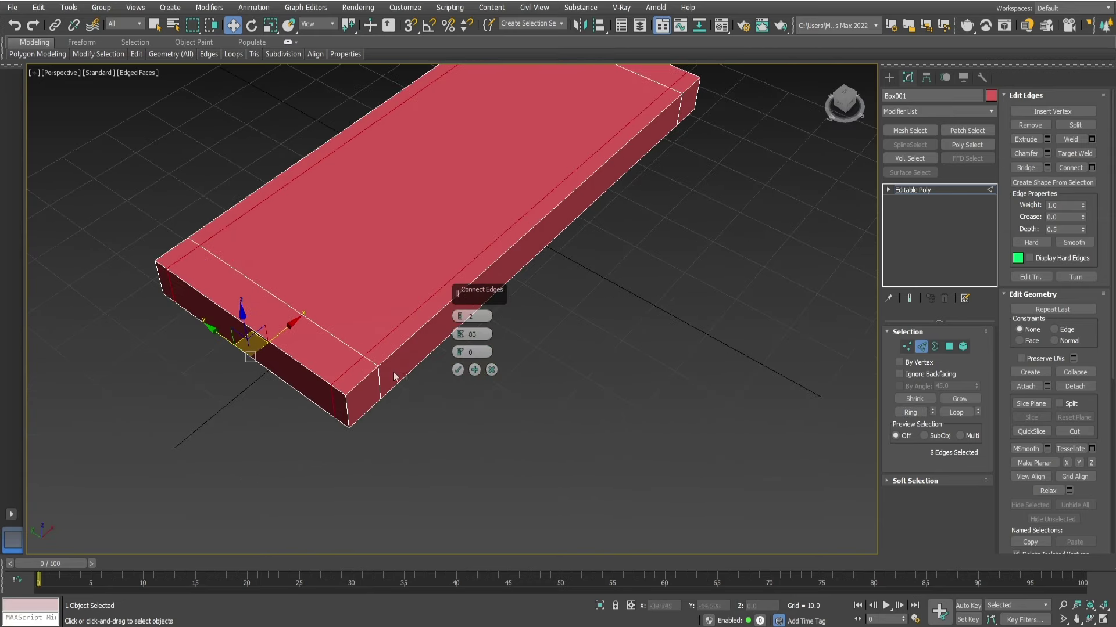
pyautogui.rightClick(463, 336)
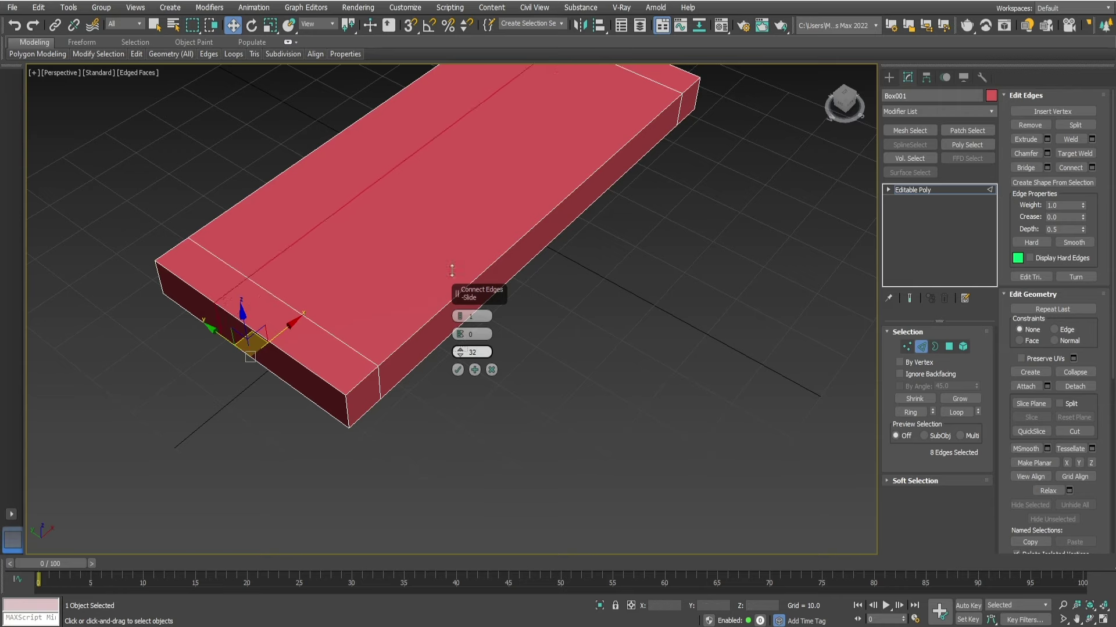
pyautogui.scroll(5, 327, 402)
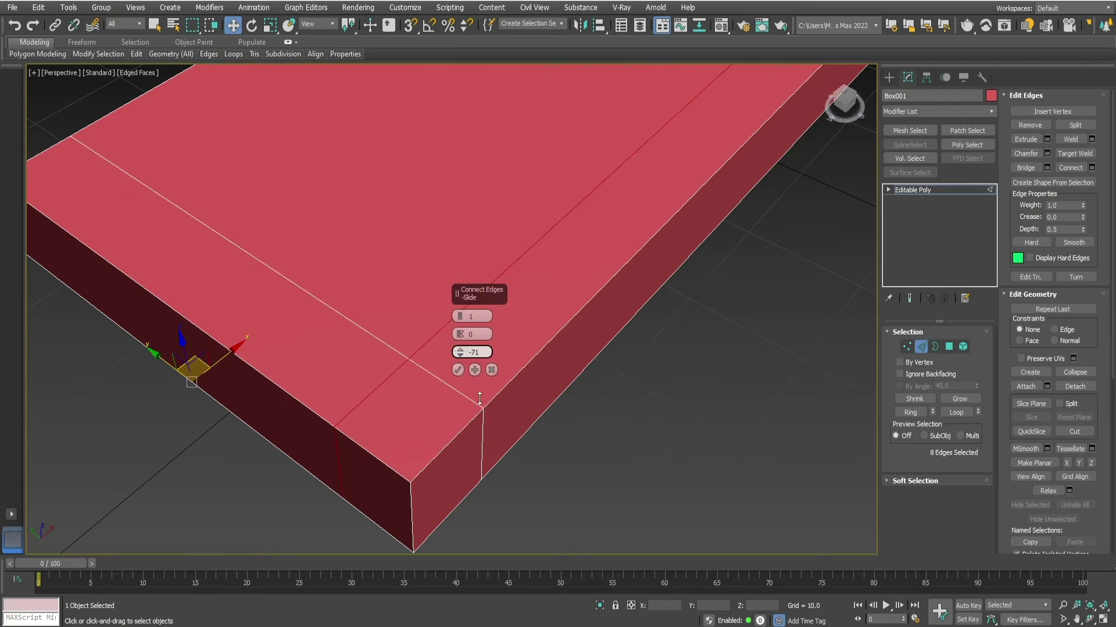
pyautogui.click(458, 370)
pyautogui.scroll(-5, 444, 348)
pyautogui.keyDown('alt'); pyautogui.moveTo(444, 347); pyautogui.dragTo(351, 180, button='middle'); pyautogui.keyUp('alt')
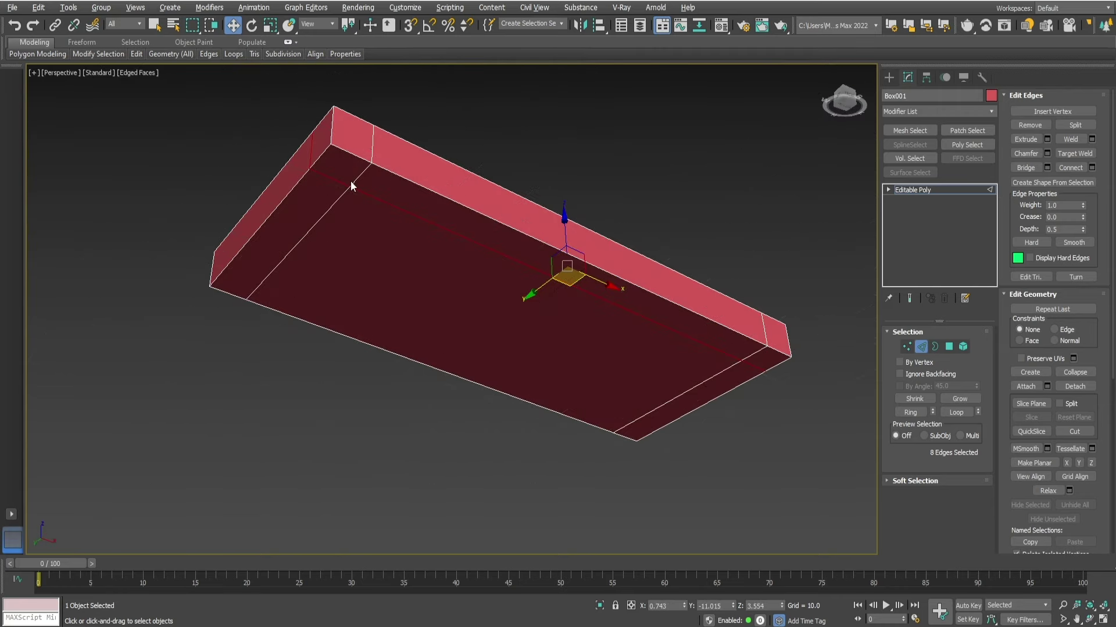
pyautogui.scroll(4, 351, 180)
pyautogui.click(953, 349)
pyautogui.scroll(-5, 395, 186)
# Step: In Front view, drag the bottom end polygon down into a vertical leg, then return to Perspective
pyautogui.press('f')
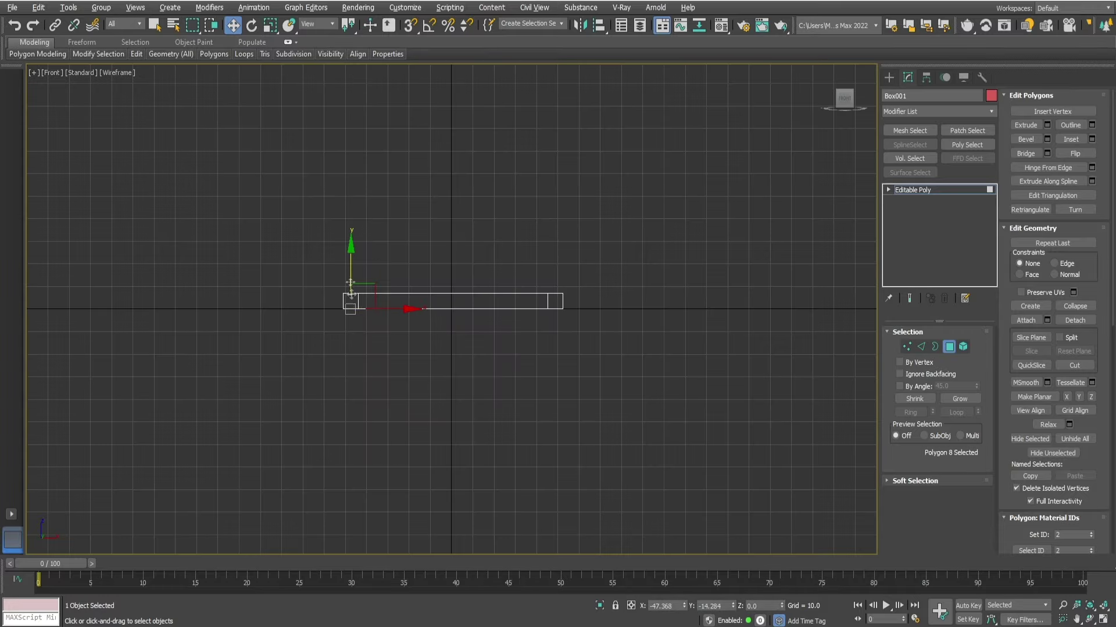
pyautogui.scroll(-2, 349, 277)
pyautogui.moveTo(354, 253); pyautogui.dragTo(385, 405)
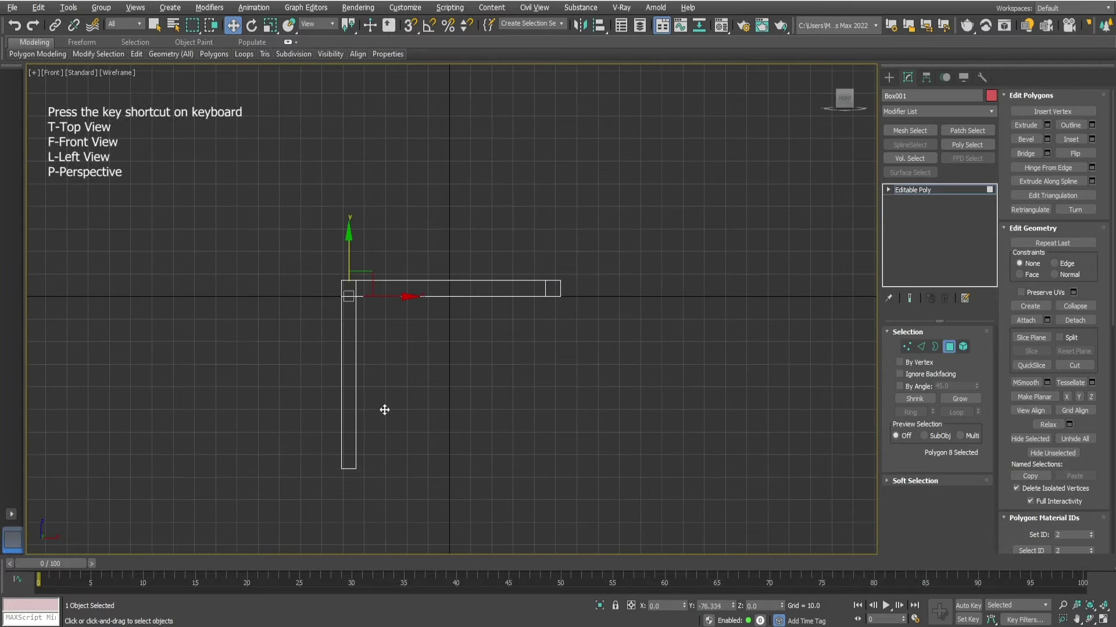
pyautogui.press('p')
pyautogui.scroll(-6, 416, 320)
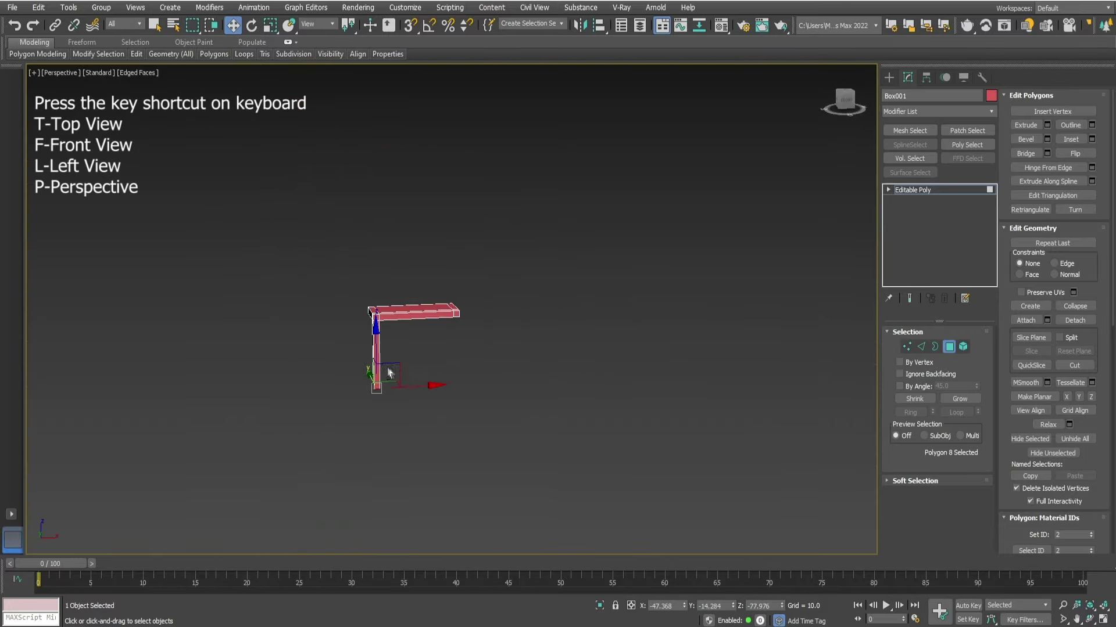
pyautogui.moveTo(407, 337)
pyautogui.keyDown('alt'); pyautogui.mouseDown(button='middle')
pyautogui.moveTo(391, 356)
pyautogui.moveTo(493, 374)
pyautogui.moveTo(424, 393)
pyautogui.moveTo(421, 316)
pyautogui.moveTo(468, 331)
pyautogui.moveTo(484, 361)
pyautogui.moveTo(436, 338)
pyautogui.moveTo(418, 348)
pyautogui.mouseUp(button='middle'); pyautogui.keyUp('alt')
pyautogui.scroll(4, 397, 343)
pyautogui.scroll(-2, 406, 349)
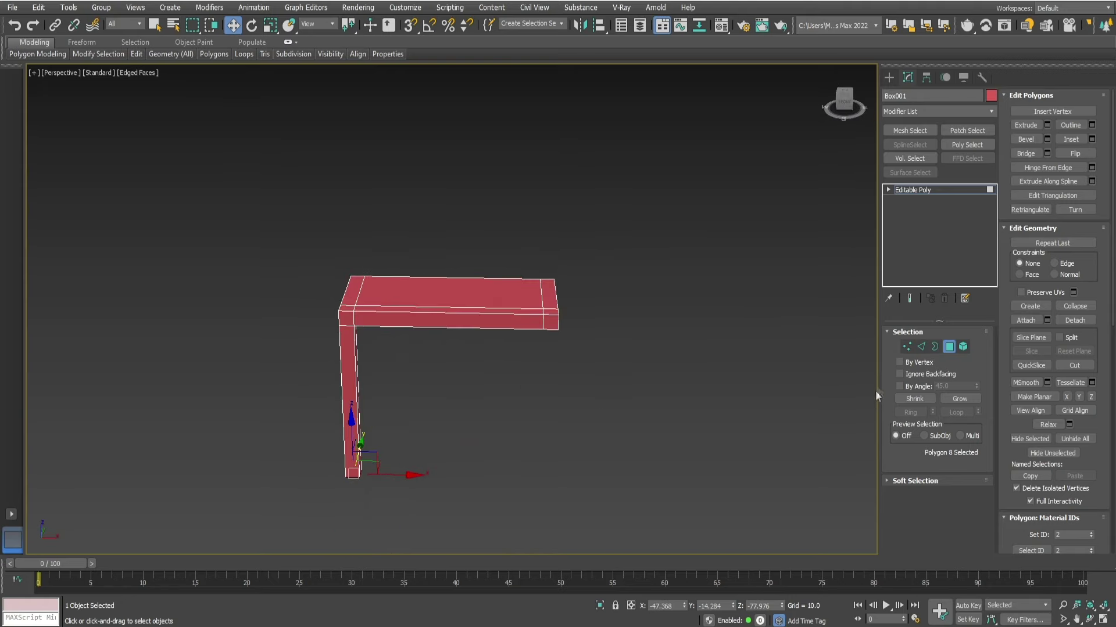
pyautogui.click(921, 347)
# Step: Connect the selected edges, then delete the polygons at the table top's end
pyautogui.rightClick(474, 314)
pyautogui.click(370, 359)
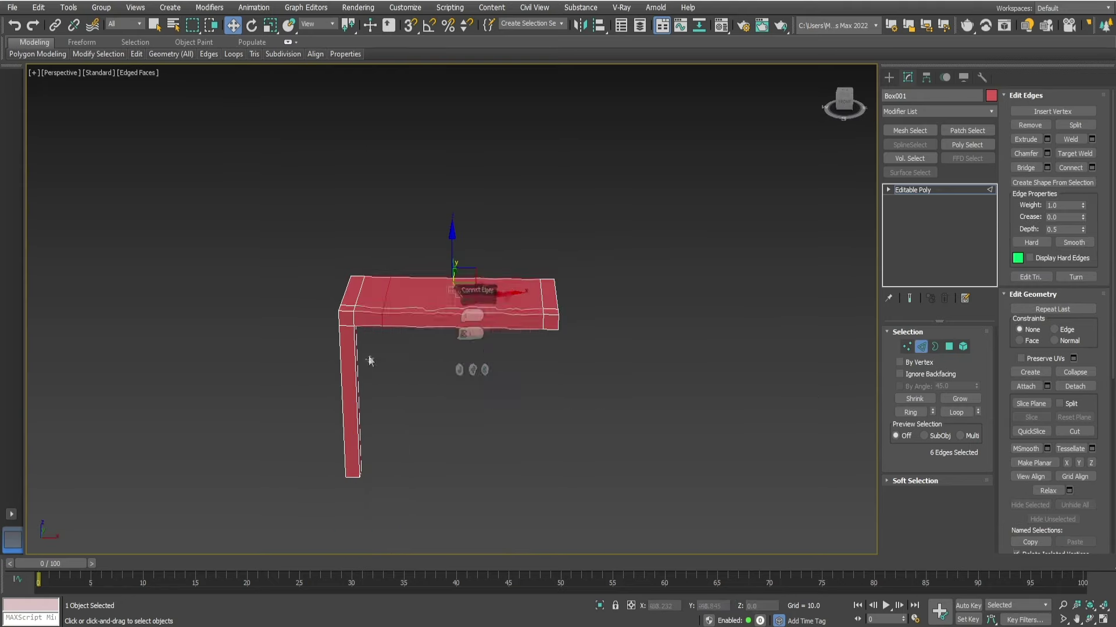
pyautogui.click(458, 370)
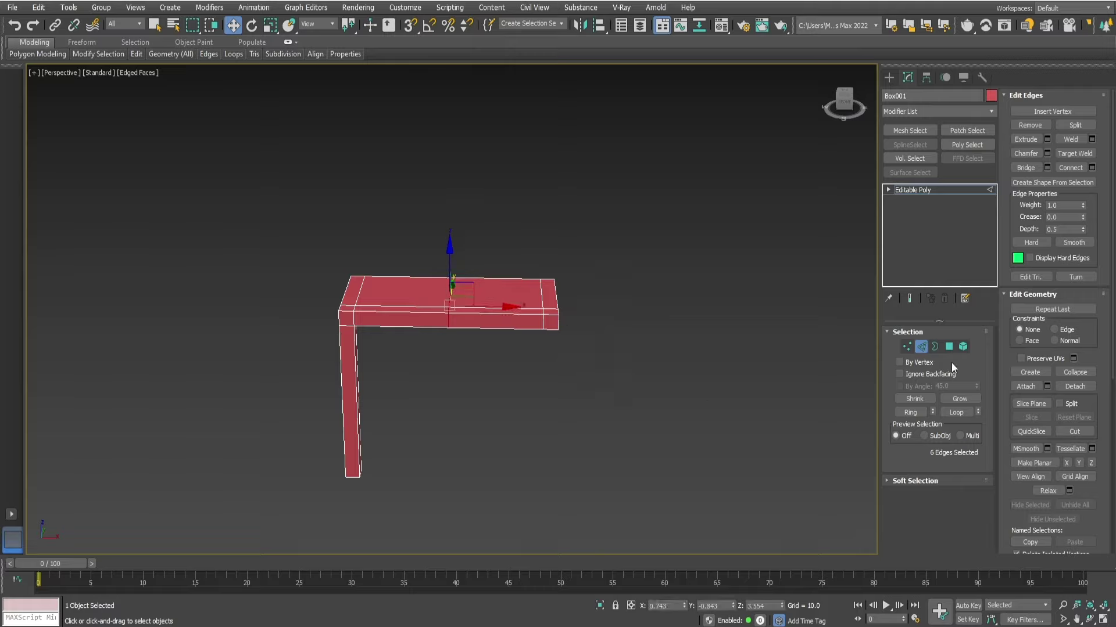
pyautogui.click(949, 347)
pyautogui.moveTo(502, 175); pyautogui.dragTo(579, 353)
pyautogui.press('Delete')
pyautogui.moveTo(580, 355)
pyautogui.keyDown('alt'); pyautogui.mouseDown(button='middle')
pyautogui.moveTo(375, 371)
pyautogui.moveTo(406, 337)
pyautogui.moveTo(326, 373)
pyautogui.moveTo(259, 366)
pyautogui.moveTo(417, 330)
pyautogui.moveTo(349, 316)
pyautogui.mouseUp(button='middle'); pyautogui.keyUp('alt')
pyautogui.scroll(5, 350, 316)
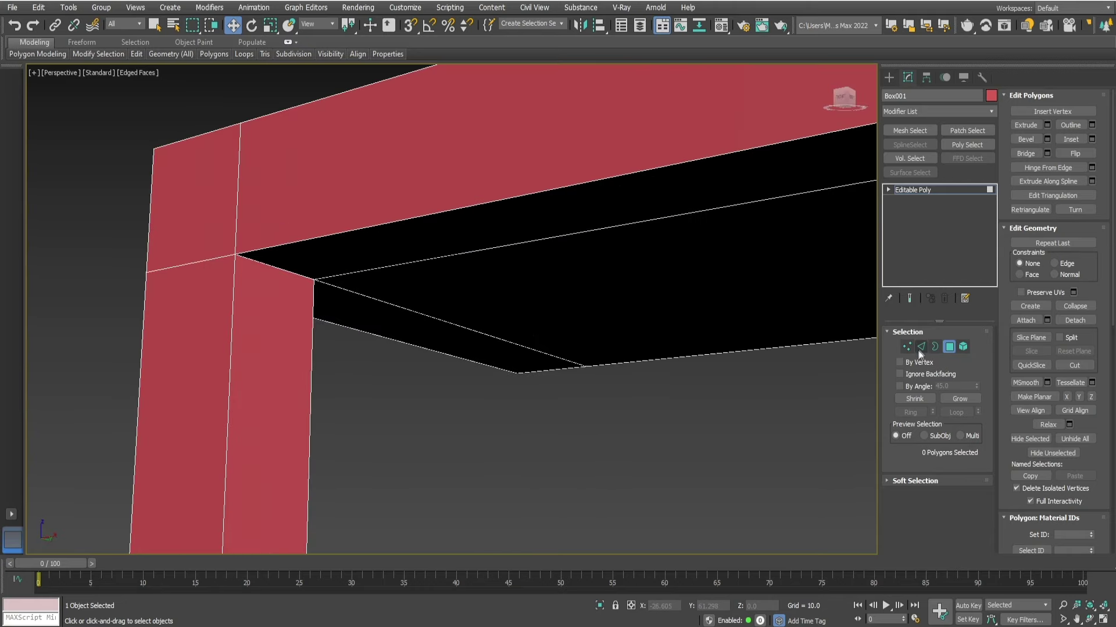
# Step: Add two lengthwise edge loops along the slab's sides, pinched to 88
pyautogui.click(921, 346)
pyautogui.keyDown('alt'); pyautogui.moveTo(257, 279); pyautogui.dragTo(337, 331, button='middle'); pyautogui.keyUp('alt')
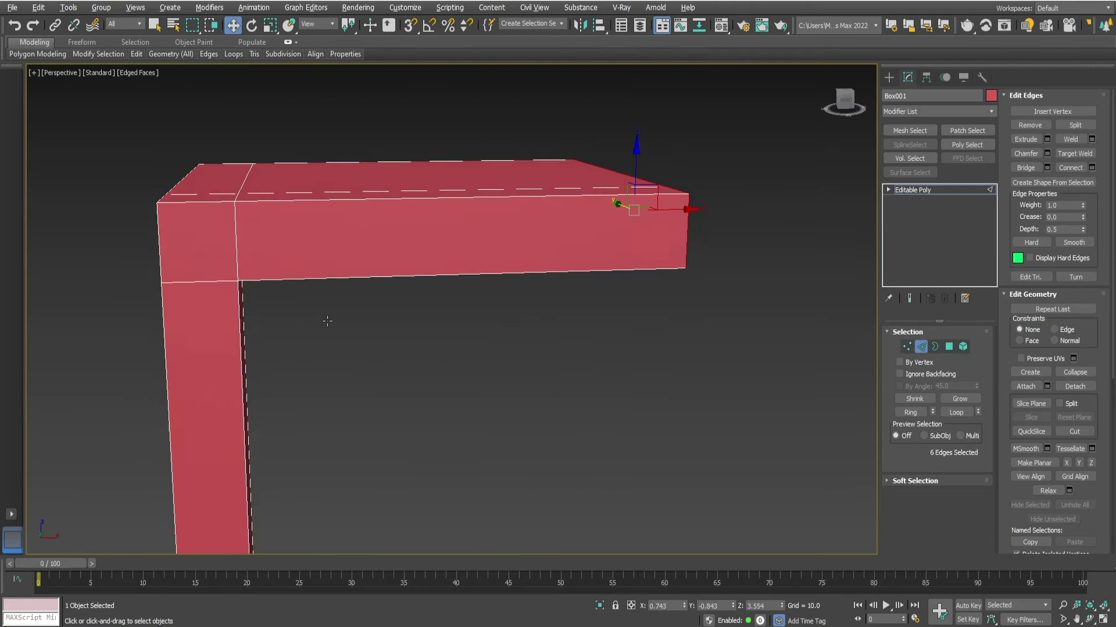
pyautogui.rightClick(474, 317)
pyautogui.click(365, 354)
pyautogui.moveTo(573, 339); pyautogui.dragTo(542, 122)
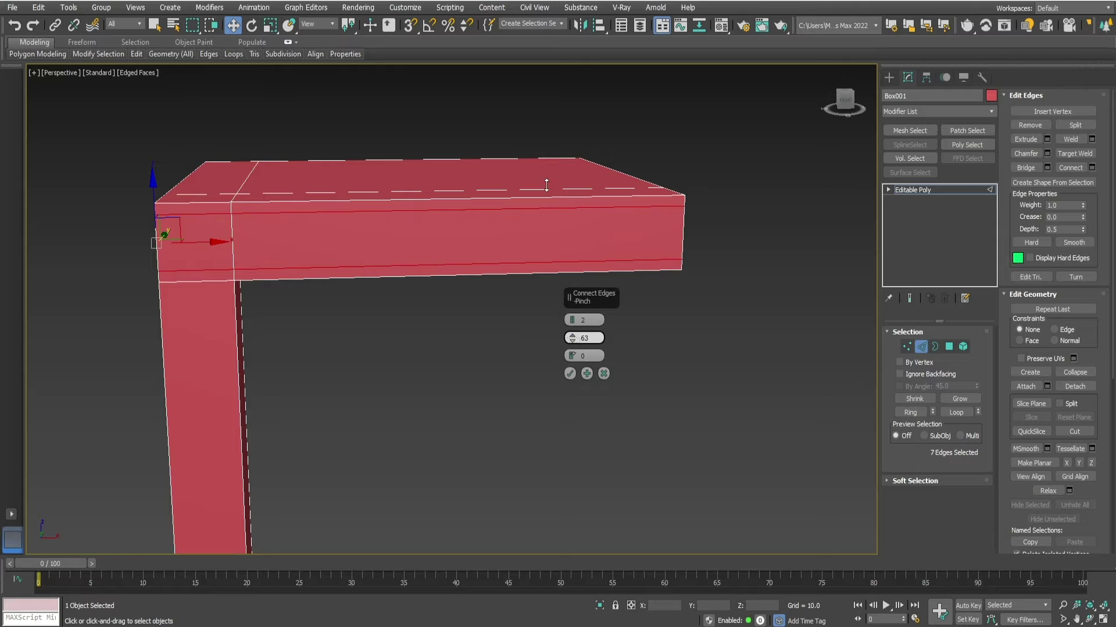
pyautogui.click(570, 374)
pyautogui.moveTo(570, 375)
pyautogui.keyDown('alt'); pyautogui.mouseDown(button='middle')
pyautogui.moveTo(436, 386)
pyautogui.moveTo(237, 319)
pyautogui.mouseUp(button='middle'); pyautogui.keyUp('alt')
pyautogui.scroll(3, 282, 324)
# Step: Connect the selected edges with two tightly pinched support loops
pyautogui.rightClick(483, 372)
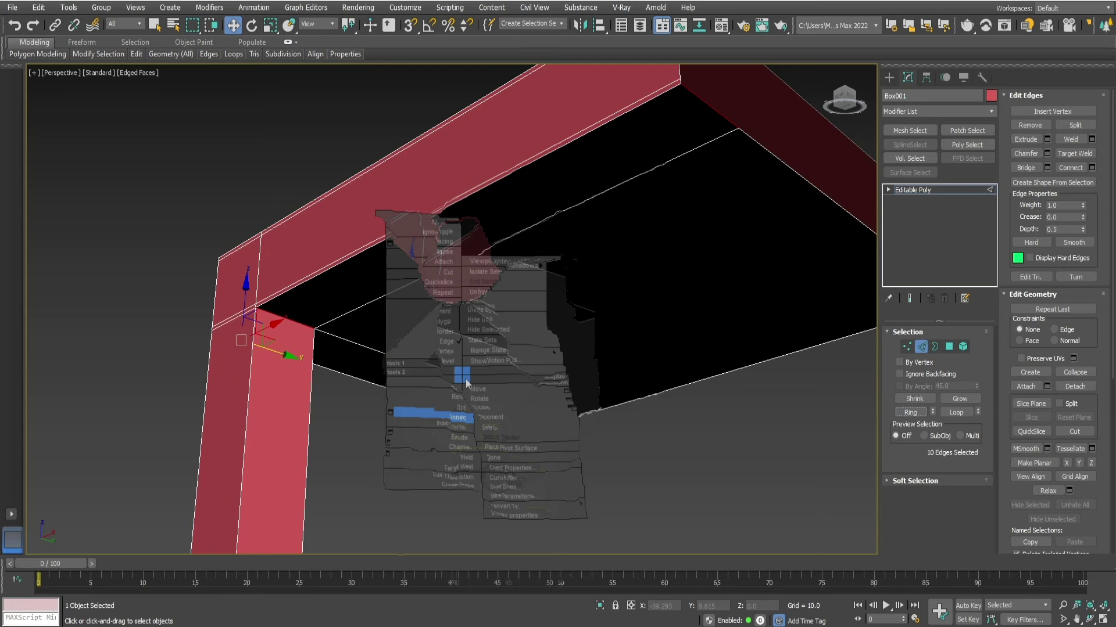
pyautogui.click(383, 410)
pyautogui.scroll(3, 407, 395)
pyautogui.moveTo(573, 338); pyautogui.dragTo(511, 115)
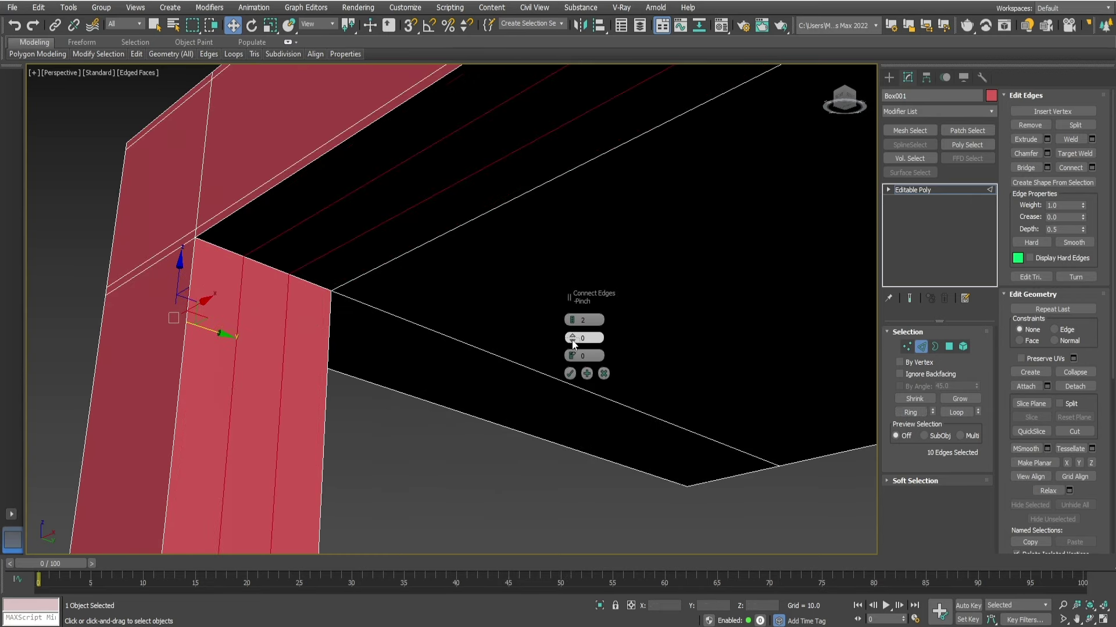
pyautogui.click(570, 374)
pyautogui.scroll(-3, 451, 319)
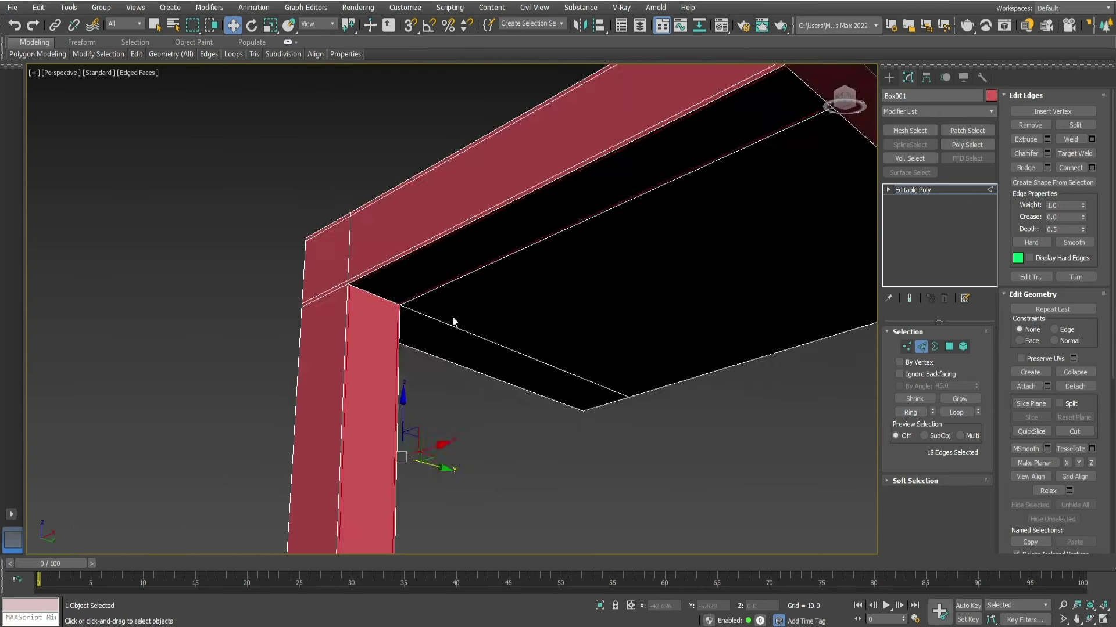
pyautogui.scroll(-3, 428, 348)
pyautogui.moveTo(429, 349)
pyautogui.keyDown('alt'); pyautogui.mouseDown(button='middle')
pyautogui.moveTo(563, 261)
pyautogui.moveTo(542, 286)
pyautogui.mouseUp(button='middle'); pyautogui.keyUp('alt')
pyautogui.scroll(5, 542, 286)
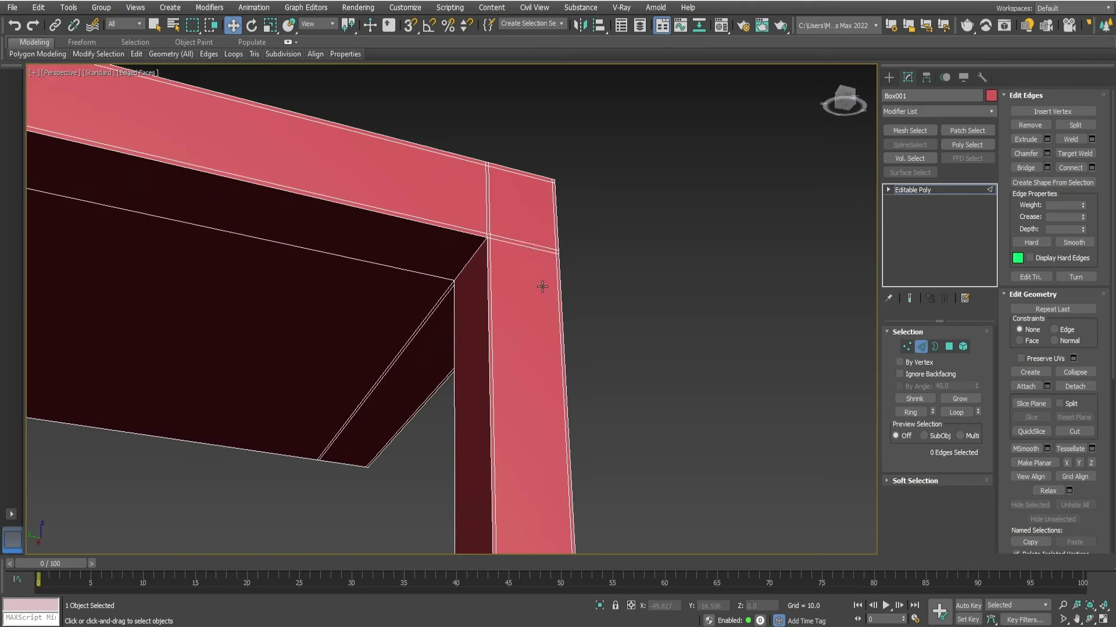
# Step: Ring-select the frame edges and add two loops pinched toward the slab corner
pyautogui.click(915, 416)
pyautogui.rightClick(698, 326)
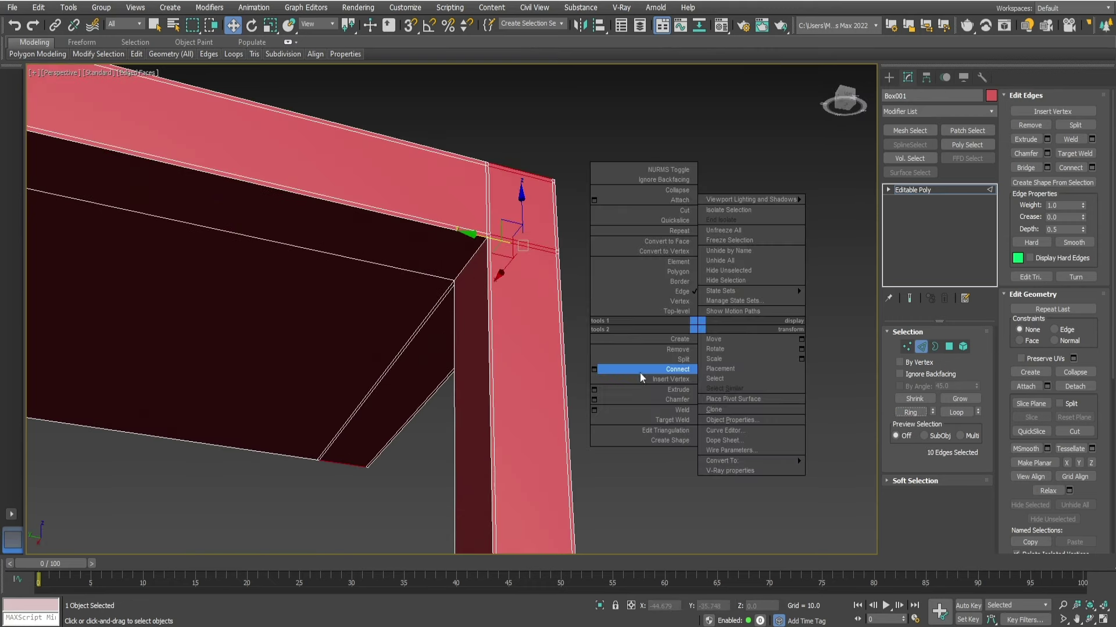
pyautogui.click(595, 369)
pyautogui.scroll(3, 517, 288)
pyautogui.moveTo(572, 338)
pyautogui.mouseDown()
pyautogui.moveTo(577, 256)
pyautogui.moveTo(538, 110)
pyautogui.mouseUp()
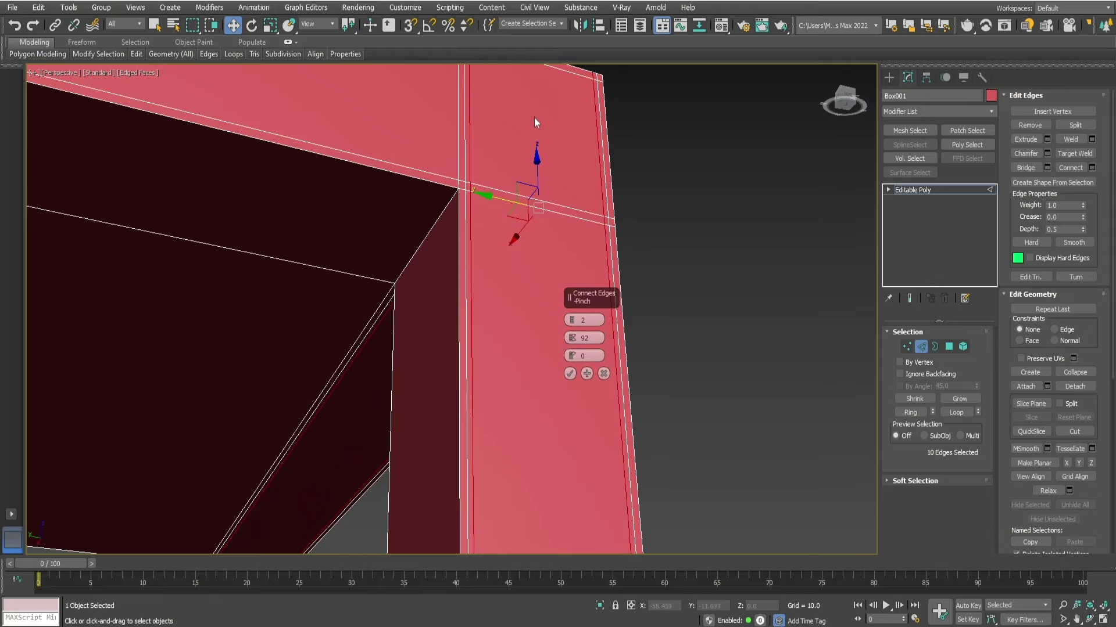
pyautogui.scroll(-5, 487, 265)
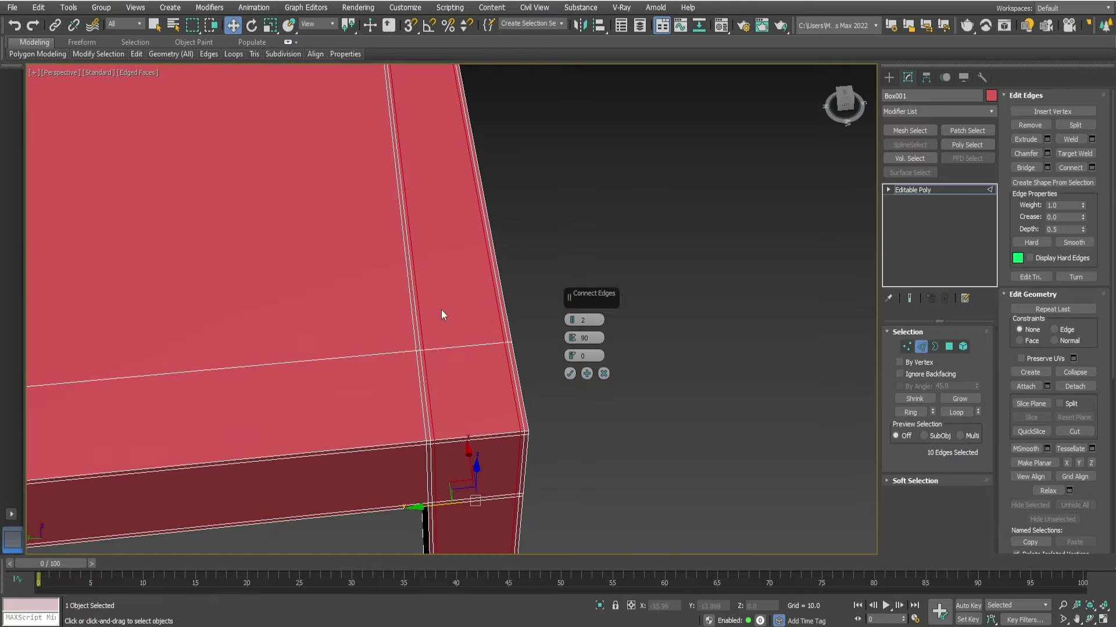
pyautogui.click(570, 373)
pyautogui.click(605, 376)
pyautogui.scroll(-6, 628, 278)
pyautogui.scroll(8, 514, 201)
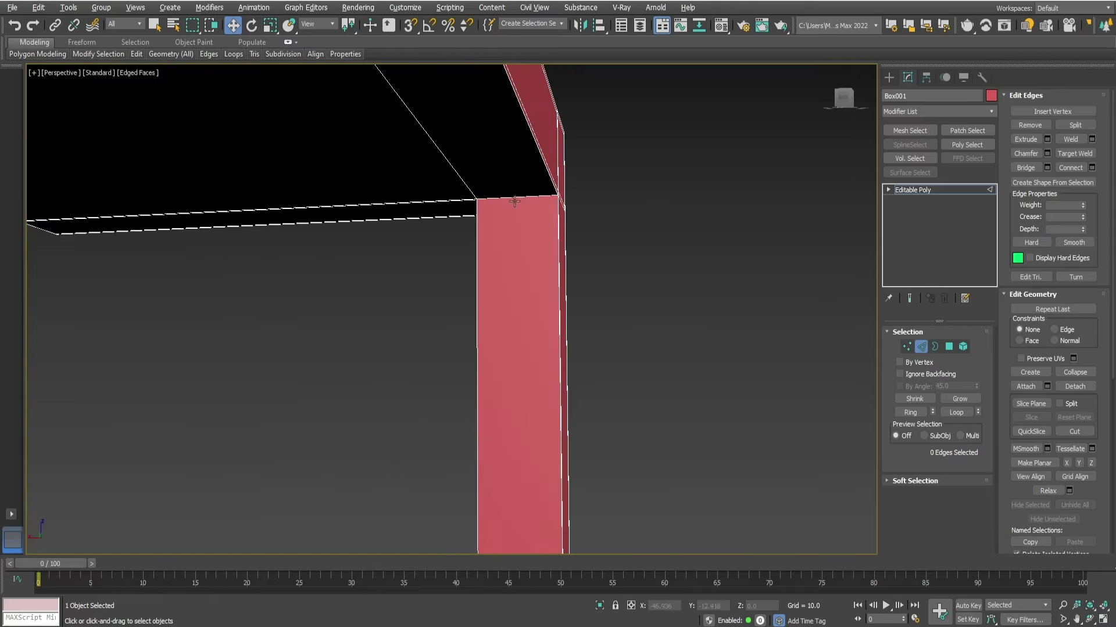
# Step: Add two support loops, pinched to 90, around the leg's edge ring
pyautogui.click(910, 413)
pyautogui.rightClick(743, 303)
pyautogui.click(640, 347)
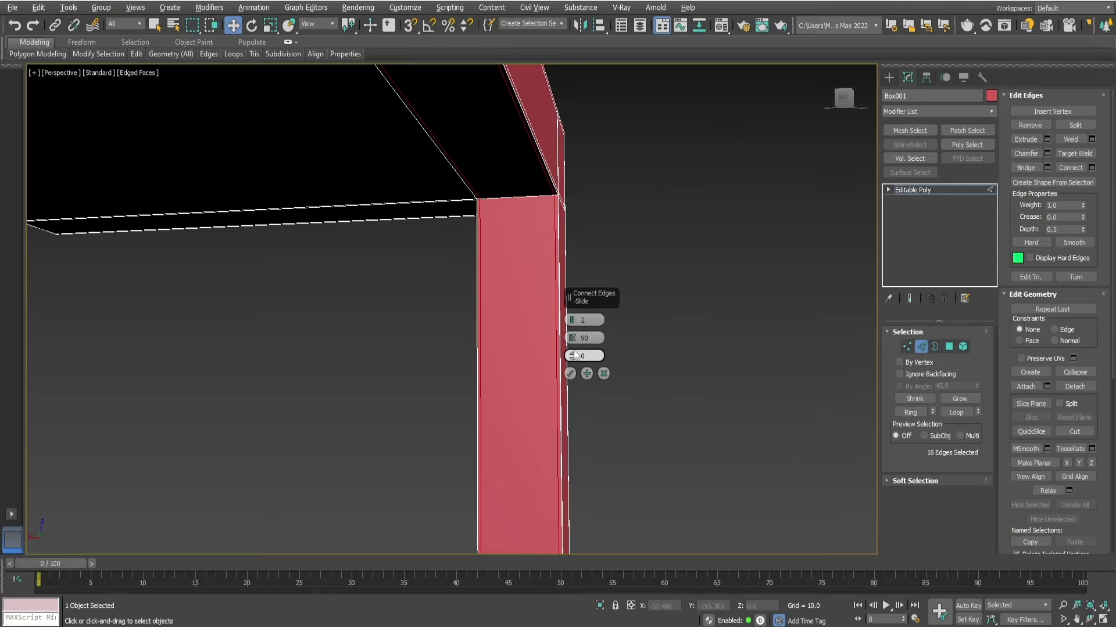
pyautogui.click(570, 374)
pyautogui.scroll(-5, 522, 354)
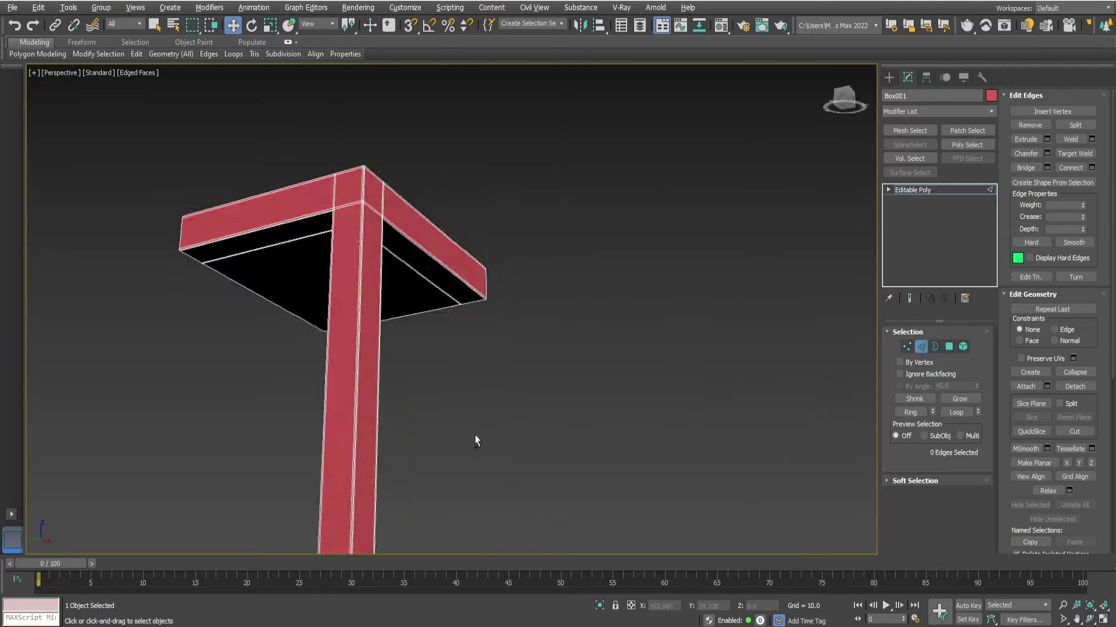
pyautogui.keyDown('alt'); pyautogui.moveTo(475, 441); pyautogui.dragTo(394, 431, button='middle'); pyautogui.keyUp('alt')
pyautogui.click(921, 346)
pyautogui.rightClick(215, 298)
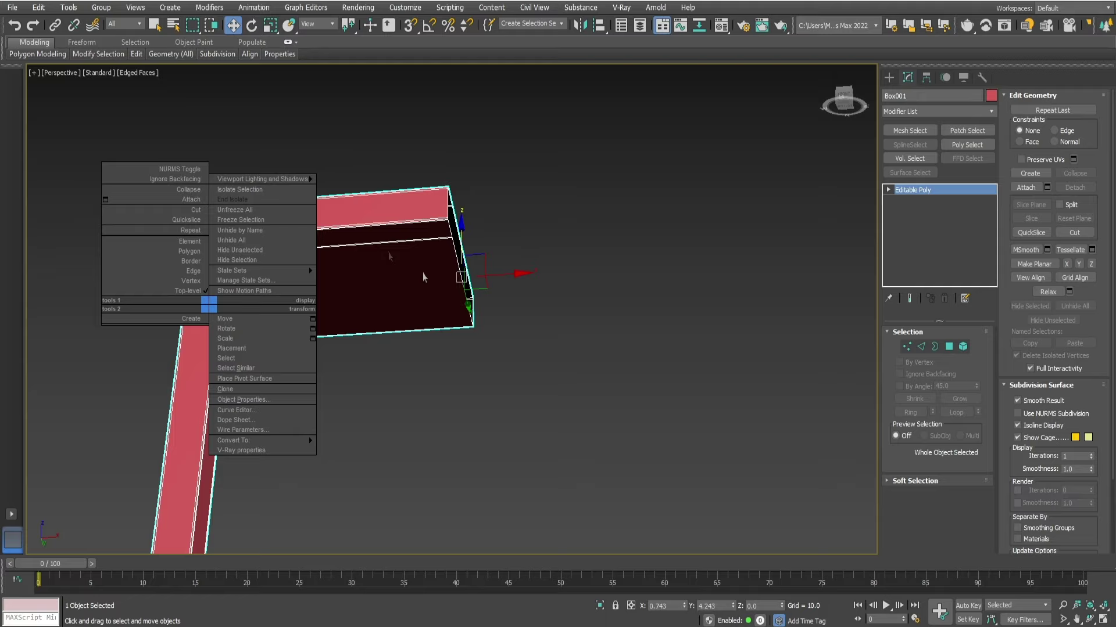
# Step: Preview the NURMS smoothing, turn it off, and zoom toward the leg's corner joint
pyautogui.rightClick(349, 232)
pyautogui.click(309, 120)
pyautogui.rightClick(267, 274)
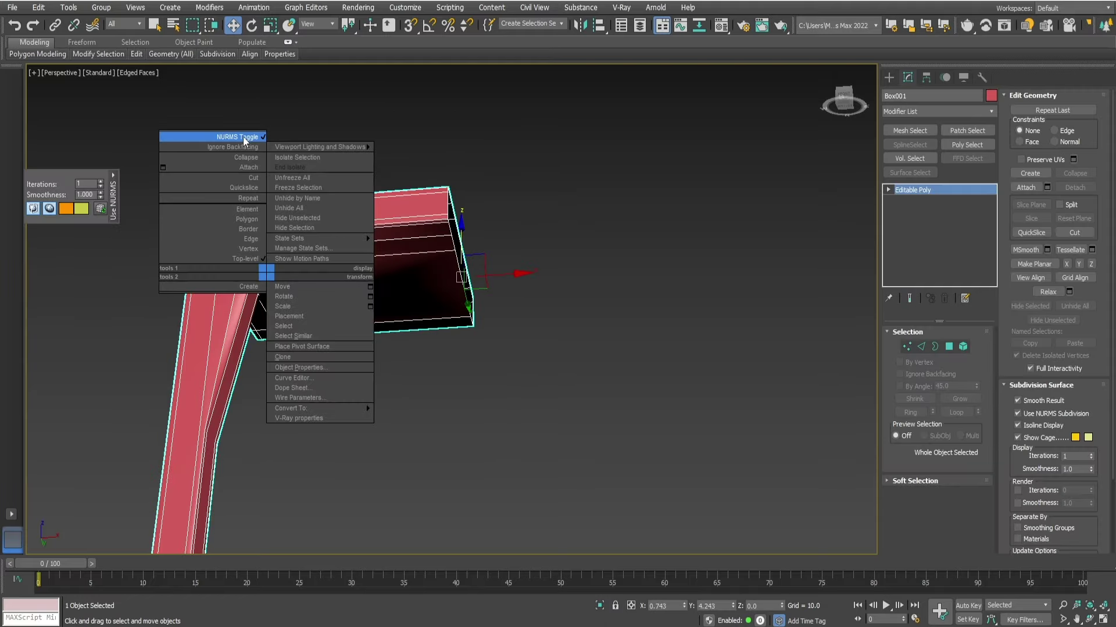
pyautogui.click(255, 272)
pyautogui.scroll(4, 291, 262)
pyautogui.keyDown('alt'); pyautogui.moveTo(306, 253); pyautogui.dragTo(307, 266, button='middle'); pyautogui.keyUp('alt')
pyautogui.scroll(4, 270, 371)
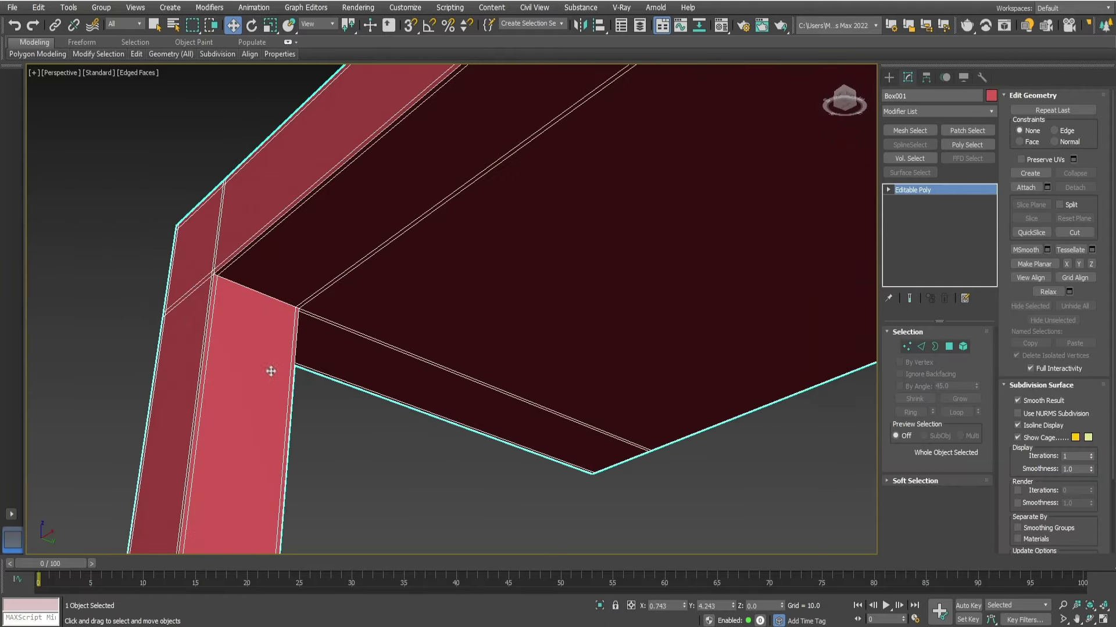
pyautogui.click(921, 346)
pyautogui.scroll(3, 211, 291)
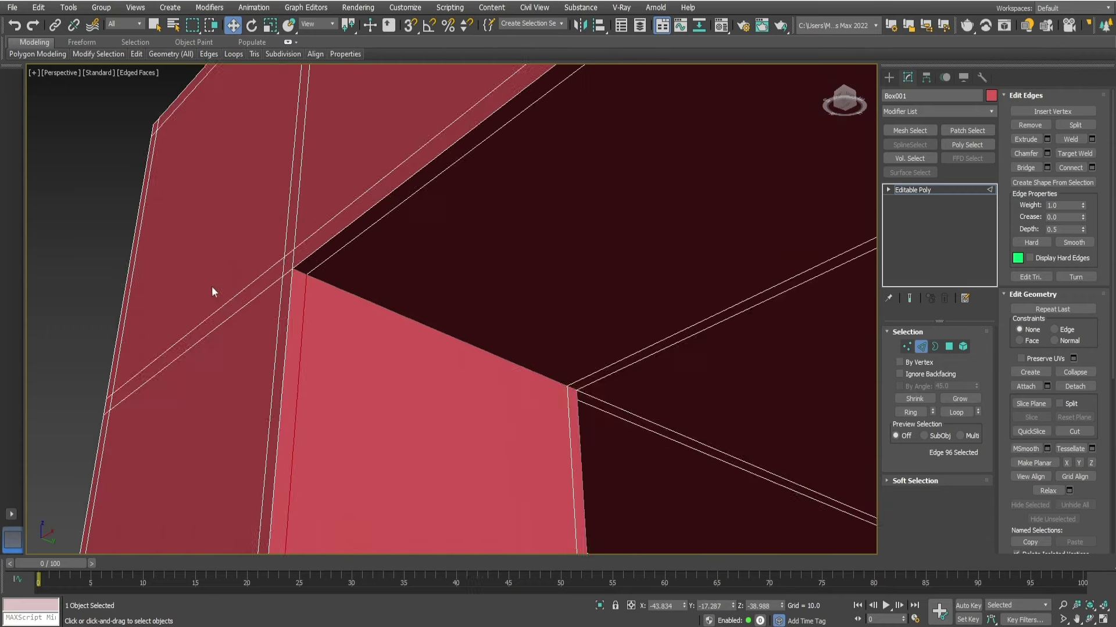
pyautogui.moveTo(211, 291); pyautogui.dragTo(374, 279, button='middle')
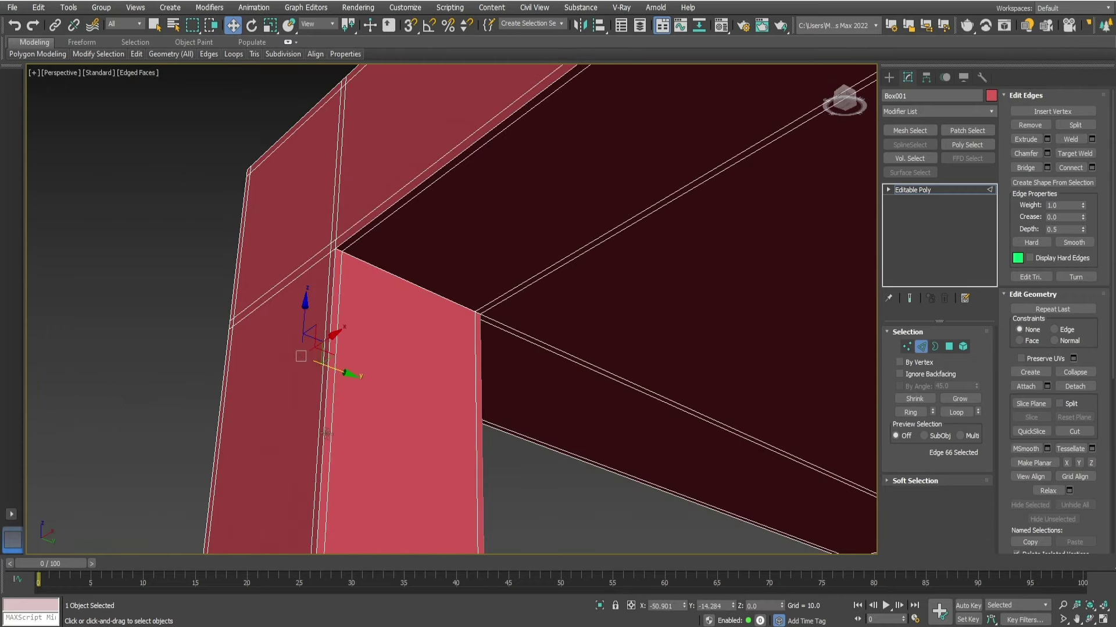
# Step: Ring-select the leg-top edges and connect two support loops pinched to 100
pyautogui.click(910, 413)
pyautogui.scroll(-5, 625, 331)
pyautogui.scroll(2, 581, 349)
pyautogui.rightClick(482, 346)
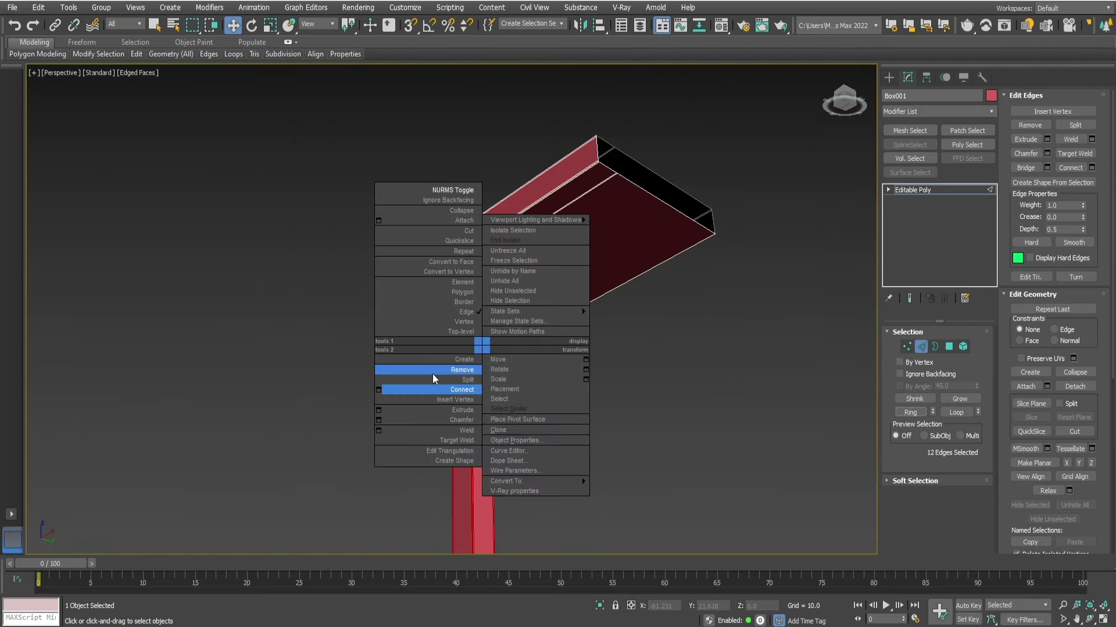
pyautogui.click(378, 389)
pyautogui.scroll(3, 465, 395)
pyautogui.scroll(-3, 493, 449)
pyautogui.scroll(5, 371, 401)
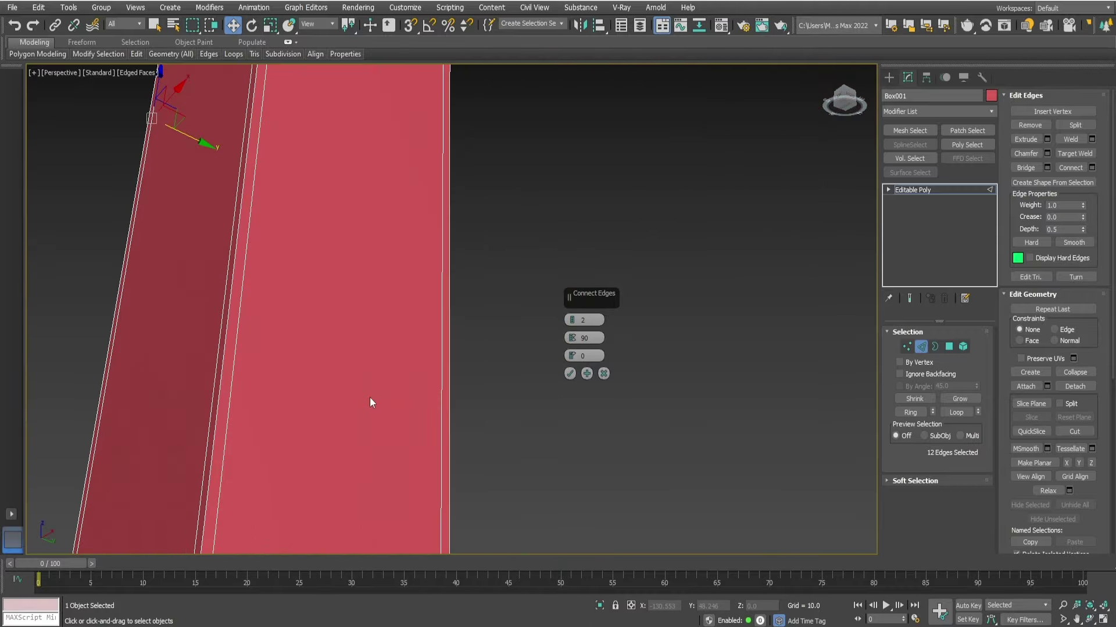
pyautogui.scroll(-2, 362, 338)
pyautogui.moveTo(361, 338)
pyautogui.keyDown('alt'); pyautogui.mouseDown(button='middle')
pyautogui.moveTo(451, 361)
pyautogui.moveTo(456, 349)
pyautogui.moveTo(523, 354)
pyautogui.mouseUp(button='middle'); pyautogui.keyUp('alt')
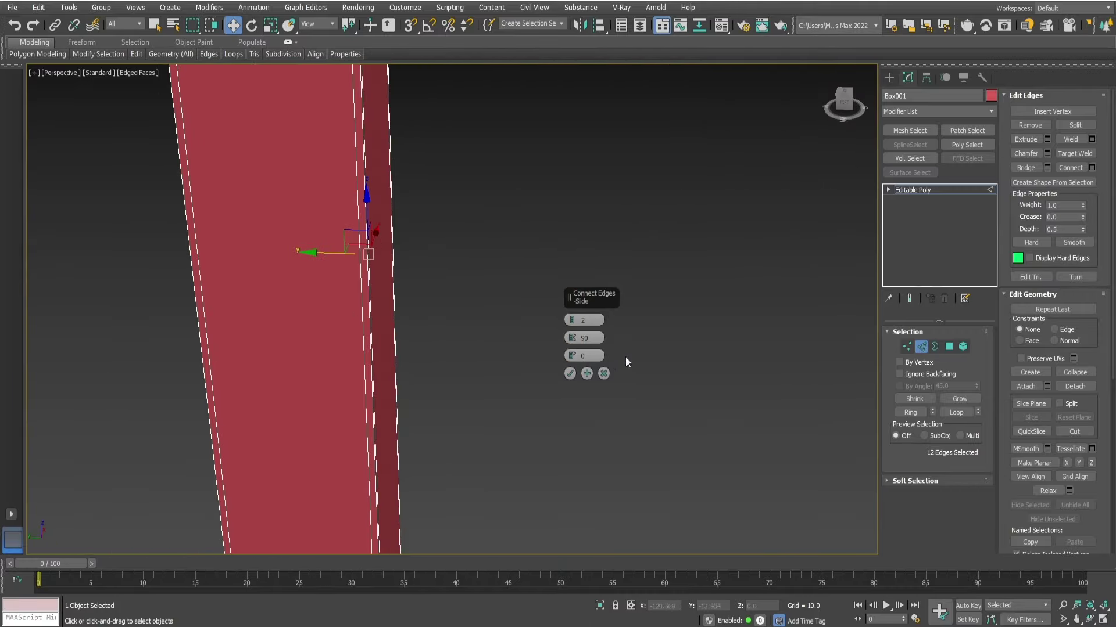
pyautogui.scroll(-5, 349, 357)
pyautogui.keyDown('alt'); pyautogui.moveTo(308, 356); pyautogui.dragTo(306, 299, button='middle'); pyautogui.keyUp('alt')
pyautogui.scroll(5, 407, 348)
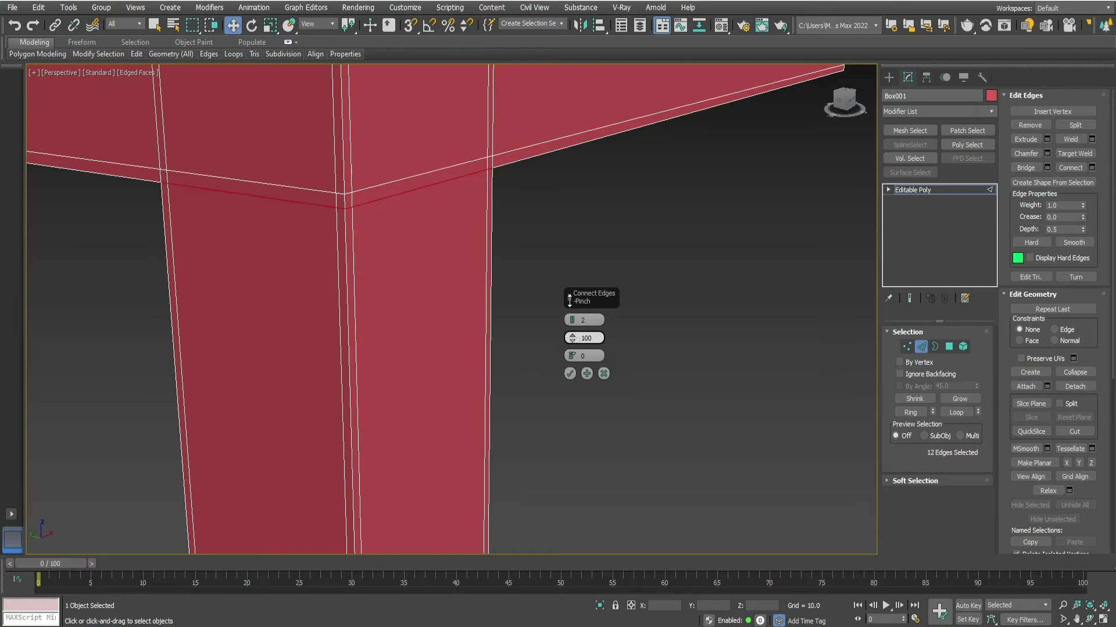
pyautogui.click(569, 374)
pyautogui.scroll(-3, 570, 377)
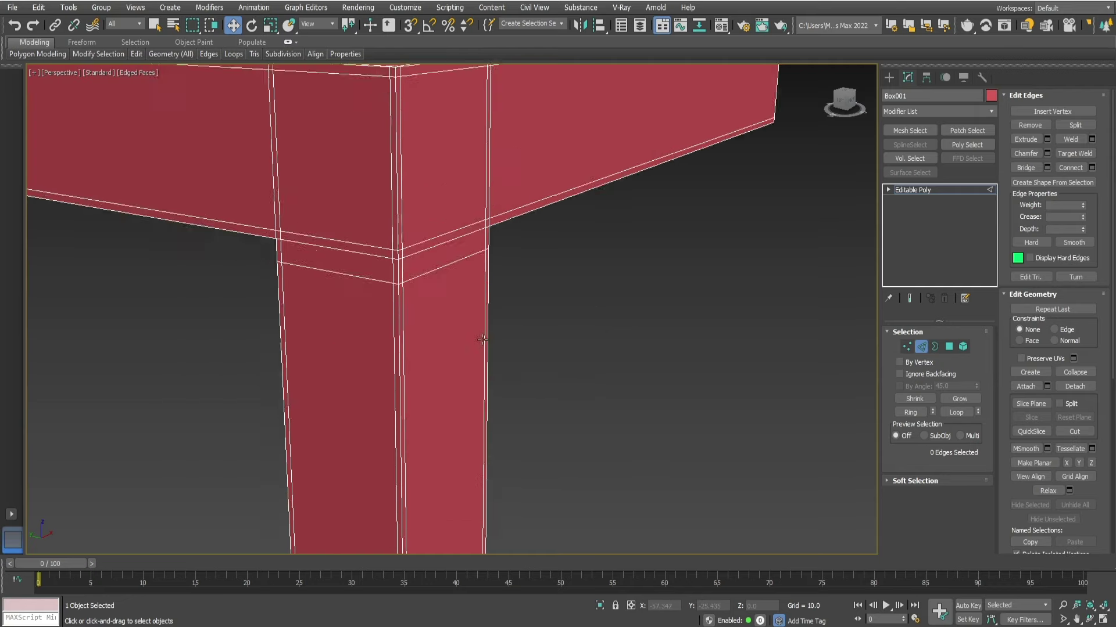
pyautogui.scroll(-2, 697, 360)
# Step: Check the smoothed leg with NURMS preview from below, then switch the preview off
pyautogui.click(921, 347)
pyautogui.rightClick(504, 203)
pyautogui.click(501, 58)
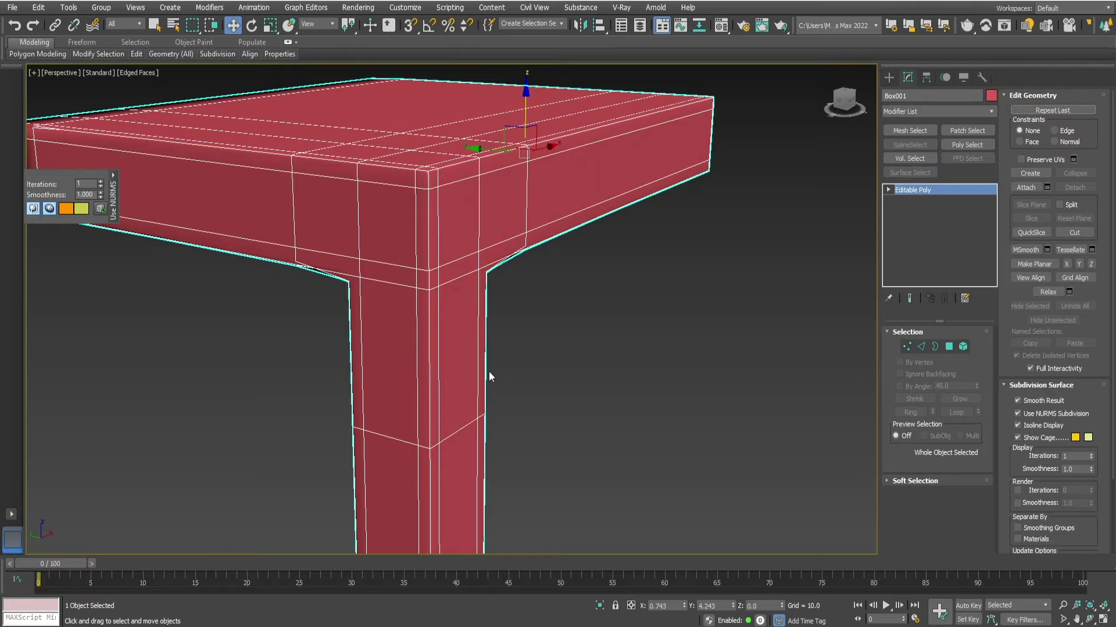
pyautogui.moveTo(489, 372)
pyautogui.keyDown('alt'); pyautogui.mouseDown(button='middle')
pyautogui.moveTo(622, 324)
pyautogui.moveTo(581, 371)
pyautogui.moveTo(319, 282)
pyautogui.moveTo(366, 301)
pyautogui.moveTo(394, 392)
pyautogui.mouseUp(button='middle'); pyautogui.keyUp('alt')
pyautogui.scroll(4, 622, 324)
pyautogui.rightClick(498, 322)
pyautogui.click(600, 295)
pyautogui.scroll(5, 394, 393)
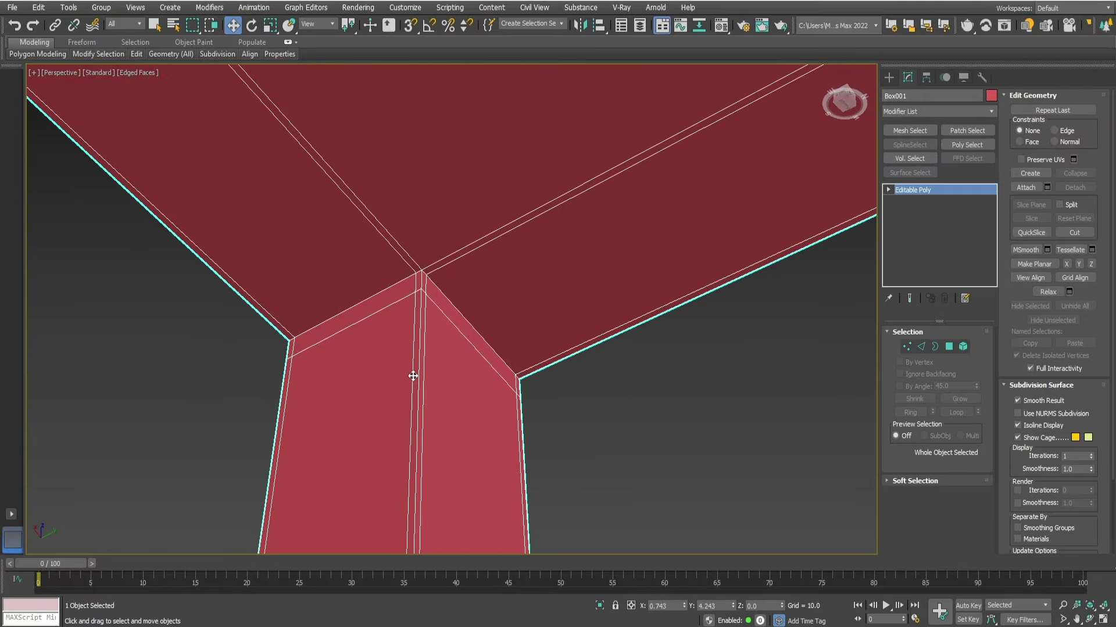
# Step: Toggle the NURMS smoothing preview on and back off to check the mesh
pyautogui.rightClick(381, 279)
pyautogui.click(356, 137)
pyautogui.rightClick(403, 254)
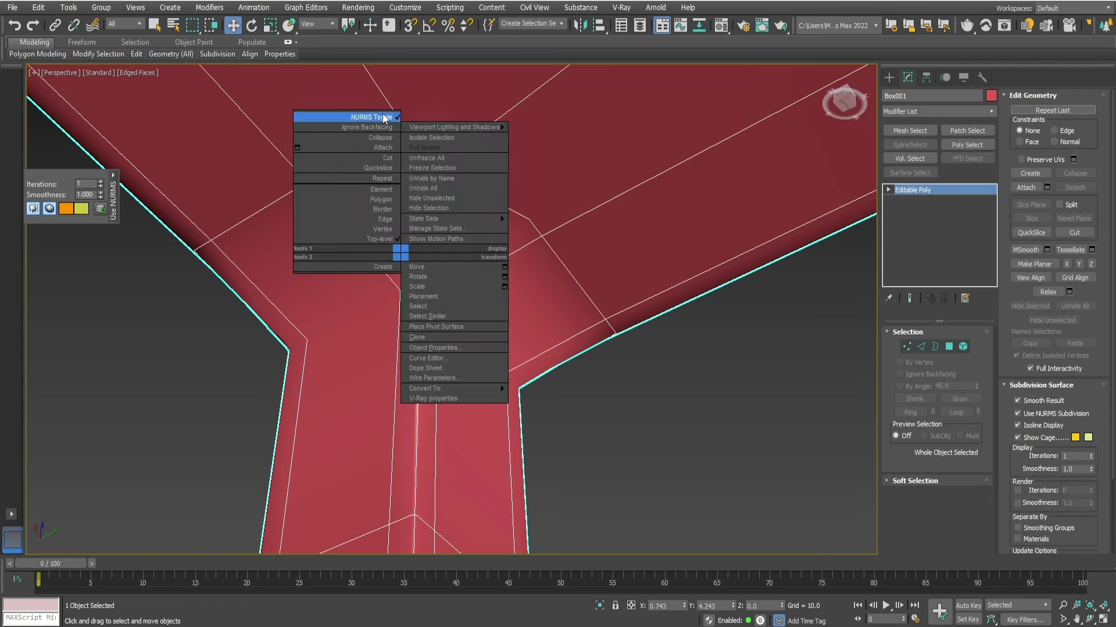
pyautogui.click(385, 114)
pyautogui.scroll(2, 423, 309)
pyautogui.scroll(3, 423, 309)
# Step: In Edge mode, select a single edge at the leg-top corner
pyautogui.press('2')
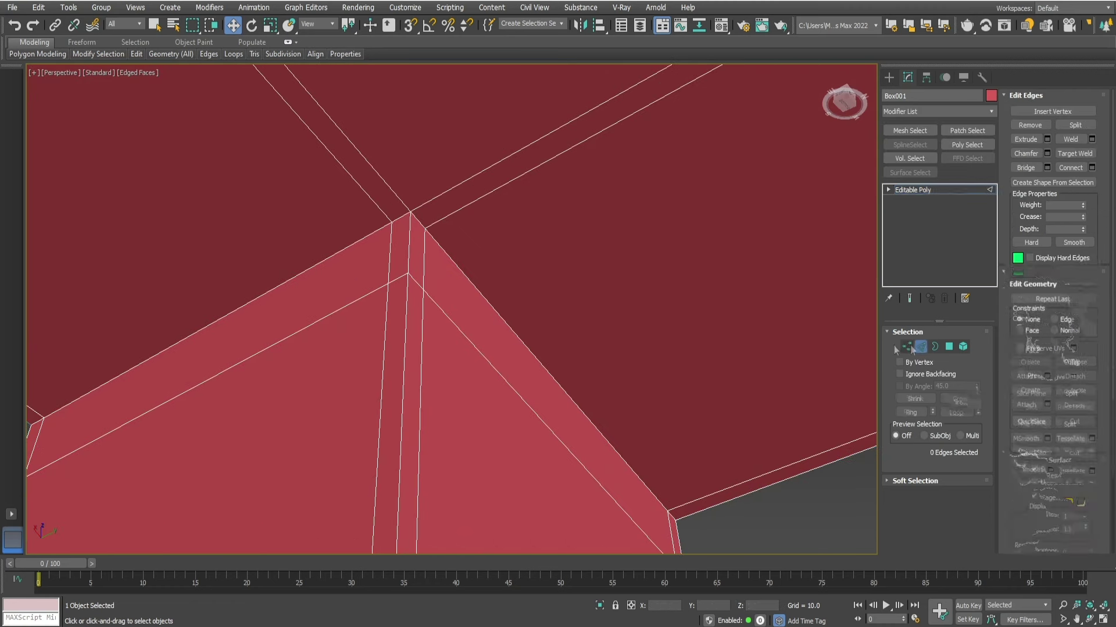
pyautogui.doubleClick(436, 308)
pyautogui.scroll(-2, 419, 327)
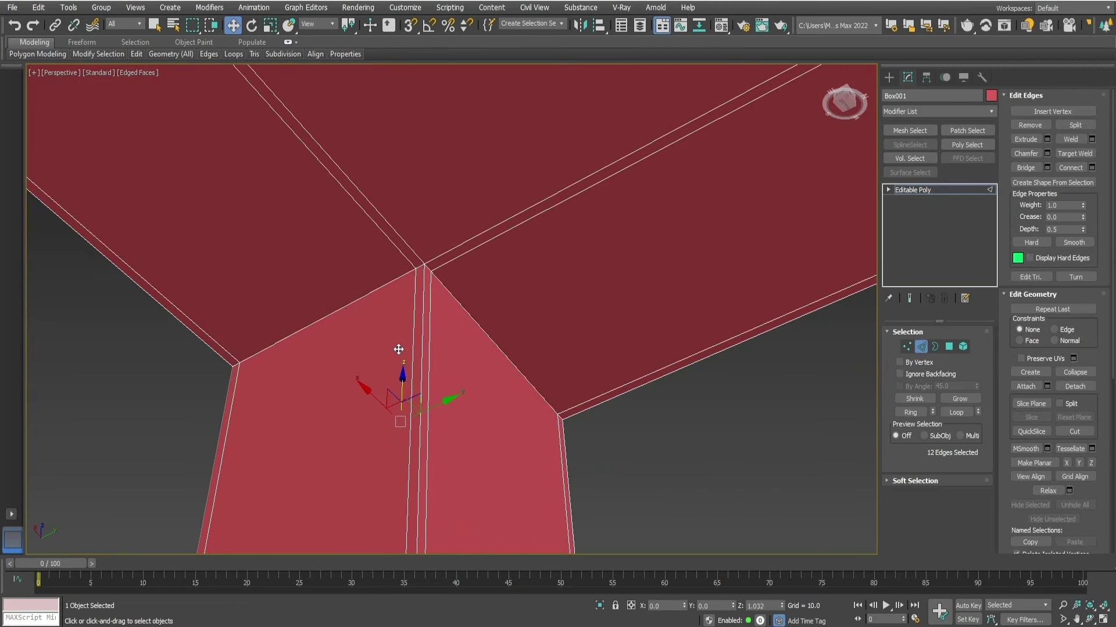
pyautogui.scroll(2, 424, 346)
pyautogui.click(424, 346)
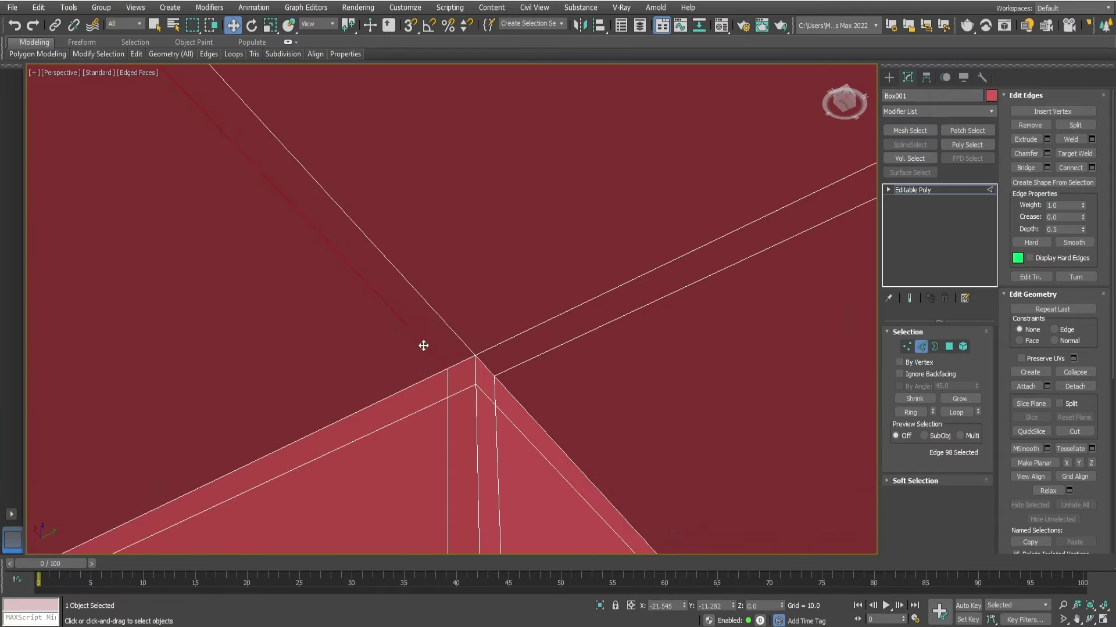
pyautogui.keyDown('alt'); pyautogui.moveTo(371, 282); pyautogui.dragTo(416, 292, button='middle'); pyautogui.keyUp('alt')
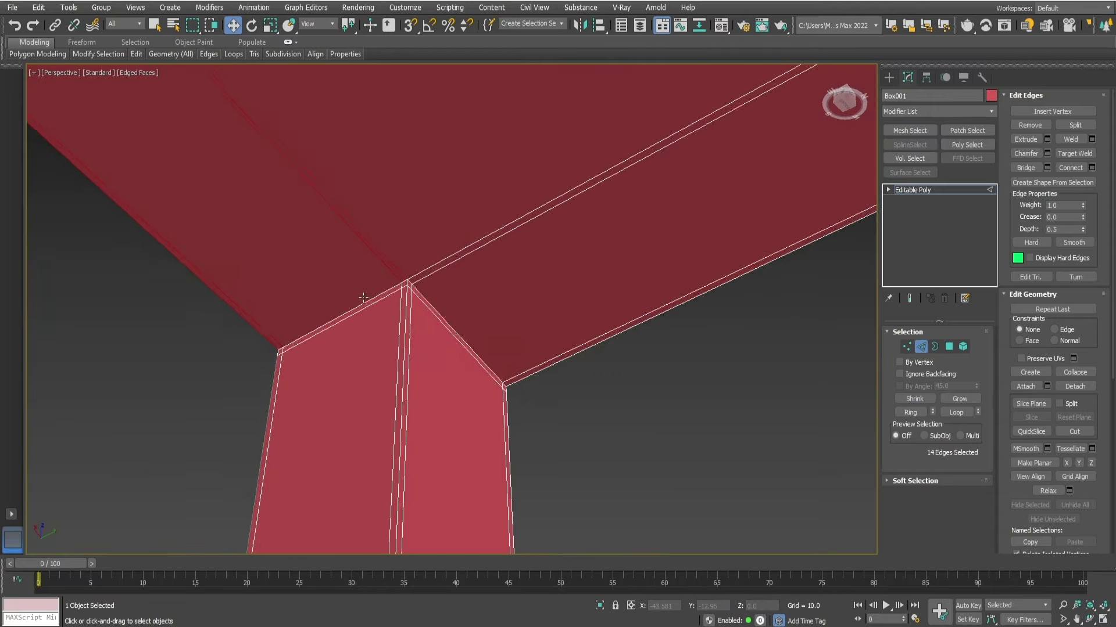
# Step: Connect the selected edge with one new edge slid toward the corner and confirm
pyautogui.rightClick(354, 253)
pyautogui.click(326, 304)
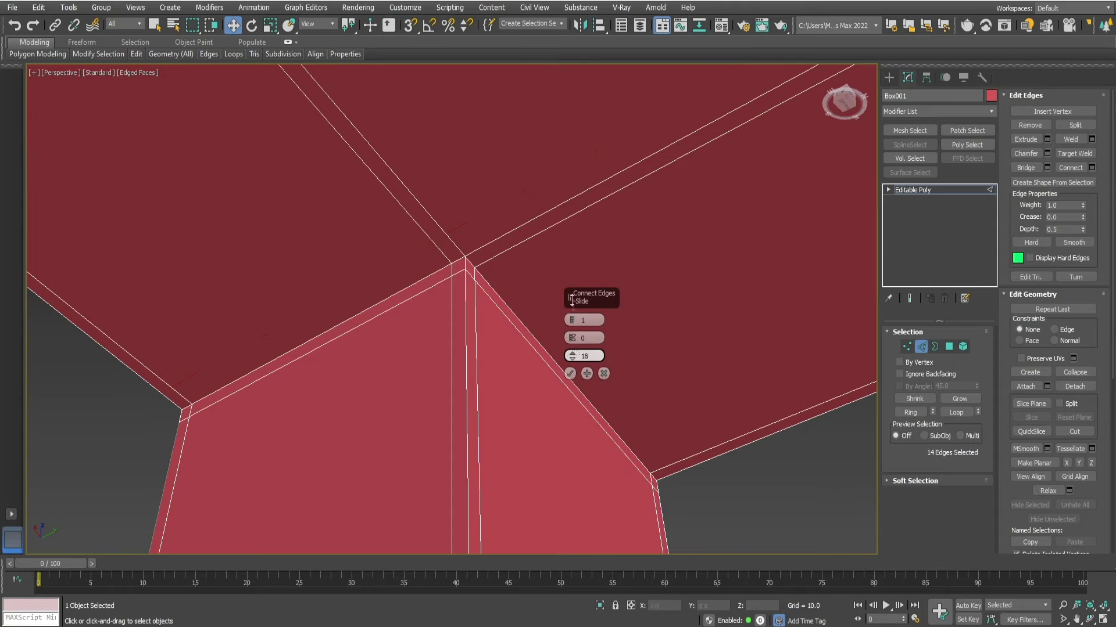
pyautogui.moveTo(574, 290); pyautogui.dragTo(574, 293)
pyautogui.keyDown('alt'); pyautogui.moveTo(575, 293); pyautogui.dragTo(456, 288, button='middle'); pyautogui.keyUp('alt')
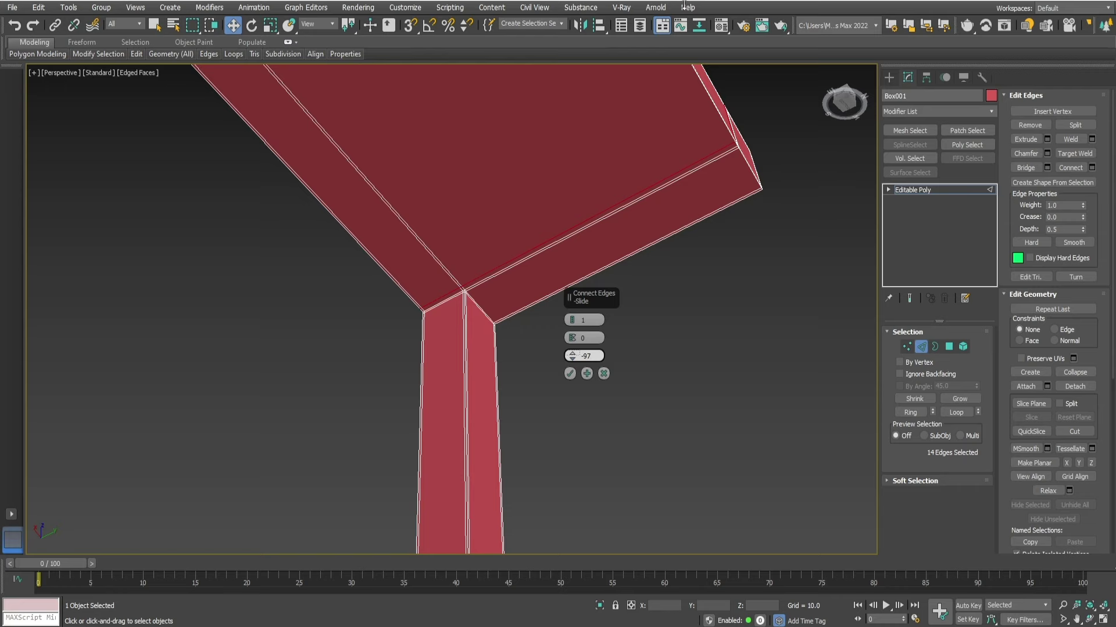
pyautogui.scroll(2, 464, 293)
pyautogui.scroll(3, 470, 294)
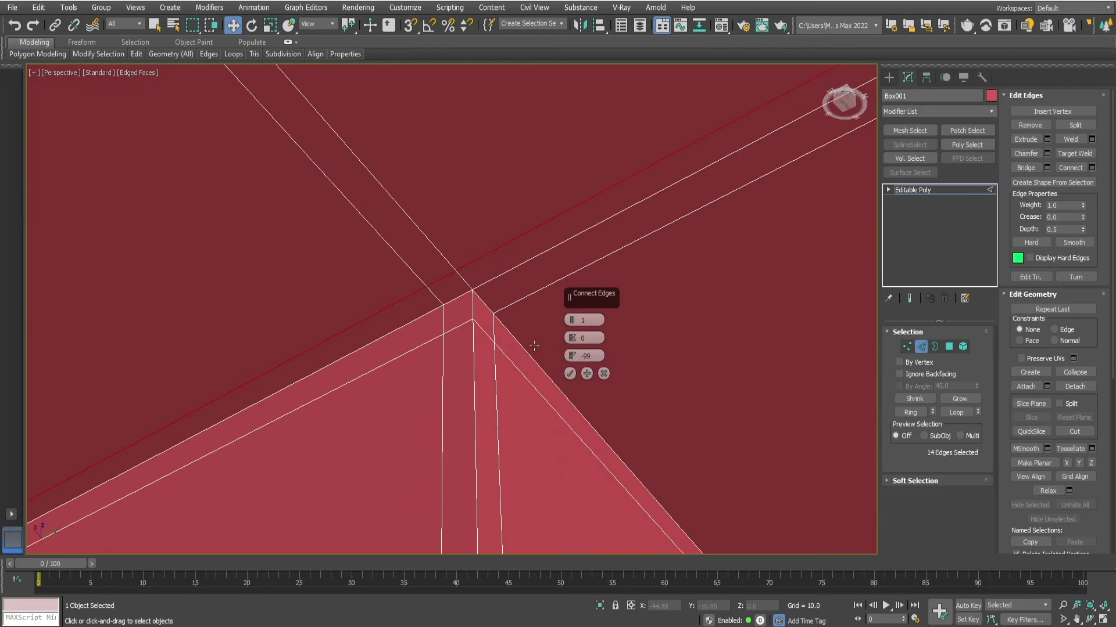
pyautogui.click(569, 373)
pyautogui.moveTo(569, 374); pyautogui.dragTo(417, 270, button='middle')
pyautogui.click(417, 270)
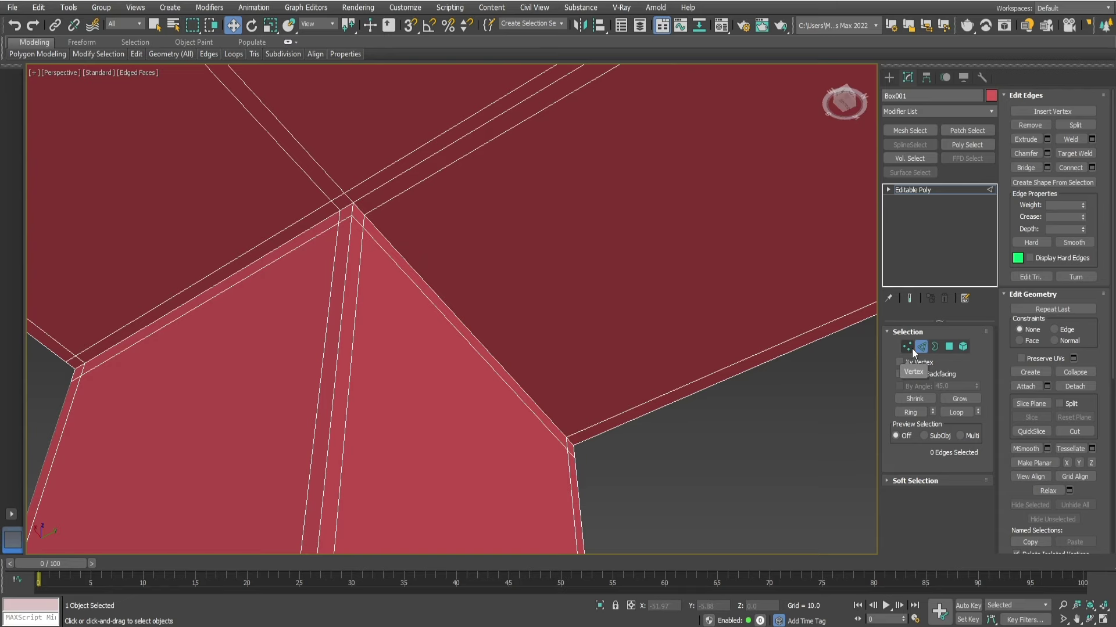
# Step: Ring-select the edges at the leg-top junction and connect them with a loop slid to 19
pyautogui.rightClick(535, 281)
pyautogui.click(638, 245)
pyautogui.keyDown('alt'); pyautogui.moveTo(560, 187); pyautogui.dragTo(423, 229, button='middle'); pyautogui.keyUp('alt')
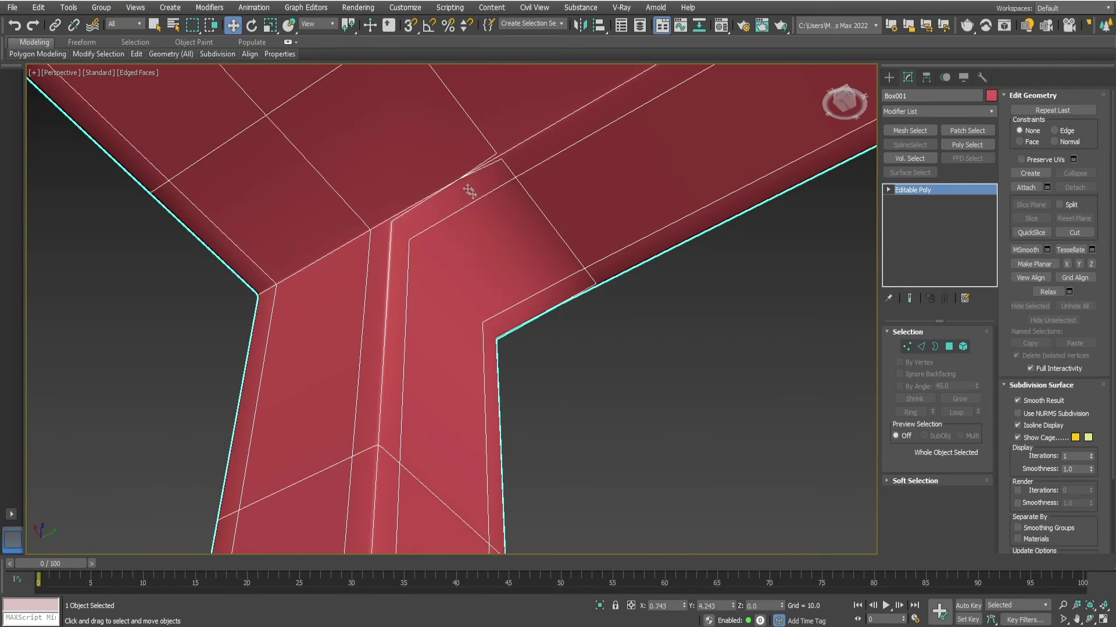
pyautogui.keyDown('alt'); pyautogui.moveTo(469, 192); pyautogui.dragTo(378, 169, button='middle'); pyautogui.keyUp('alt')
pyautogui.scroll(3, 368, 135)
pyautogui.press('2')
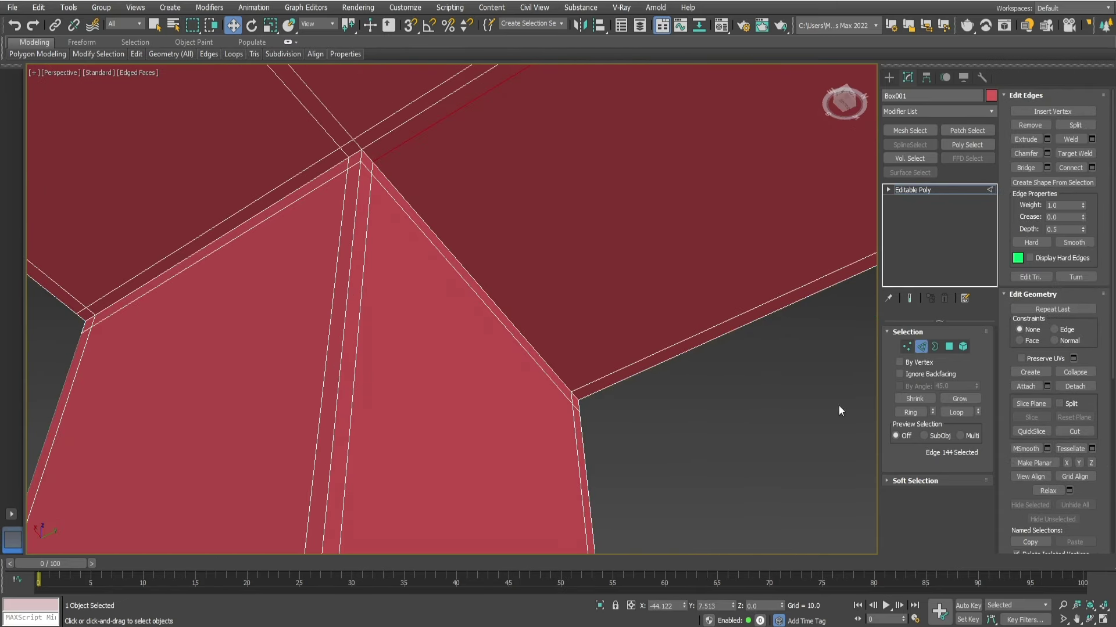
pyautogui.hotkey('alt', 'r')
pyautogui.rightClick(645, 320)
pyautogui.click(538, 362)
pyautogui.scroll(2, 378, 167)
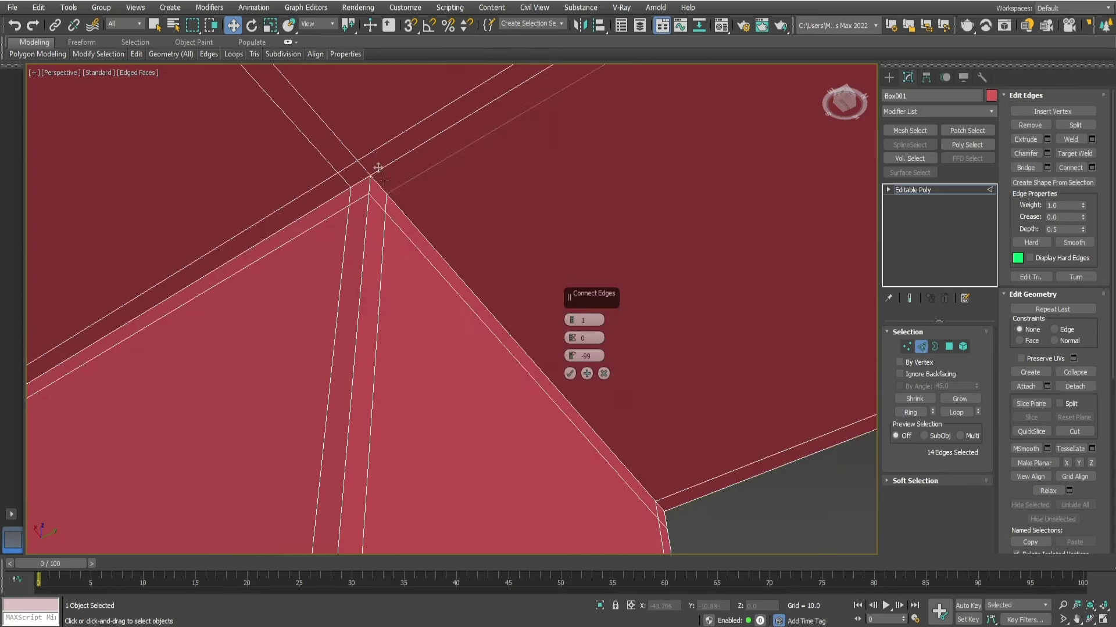
pyautogui.scroll(-4, 378, 168)
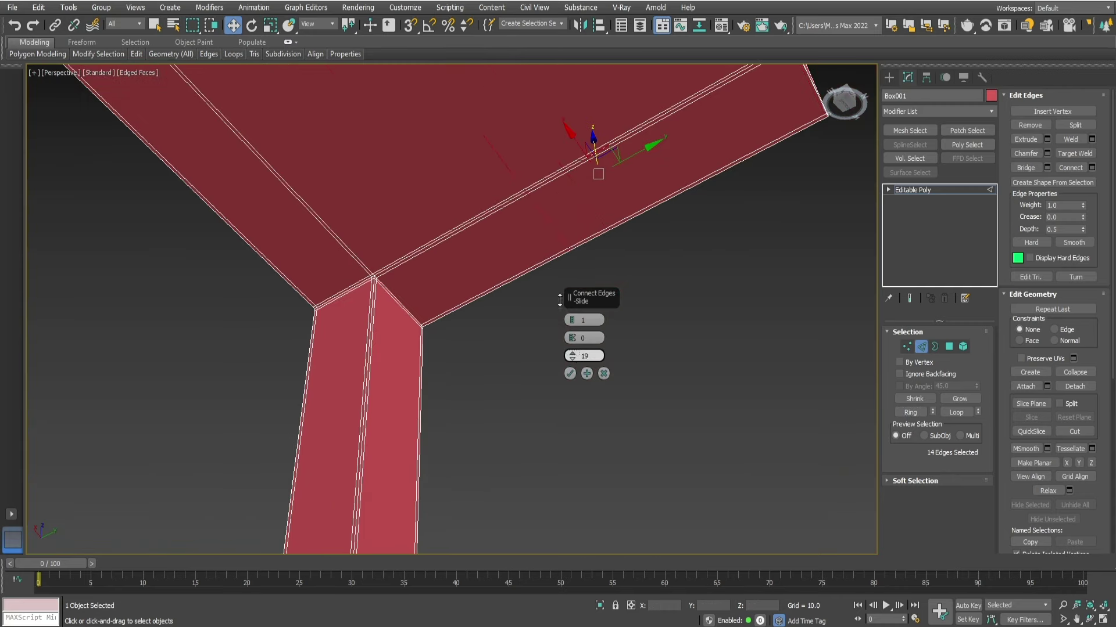
pyautogui.click(570, 374)
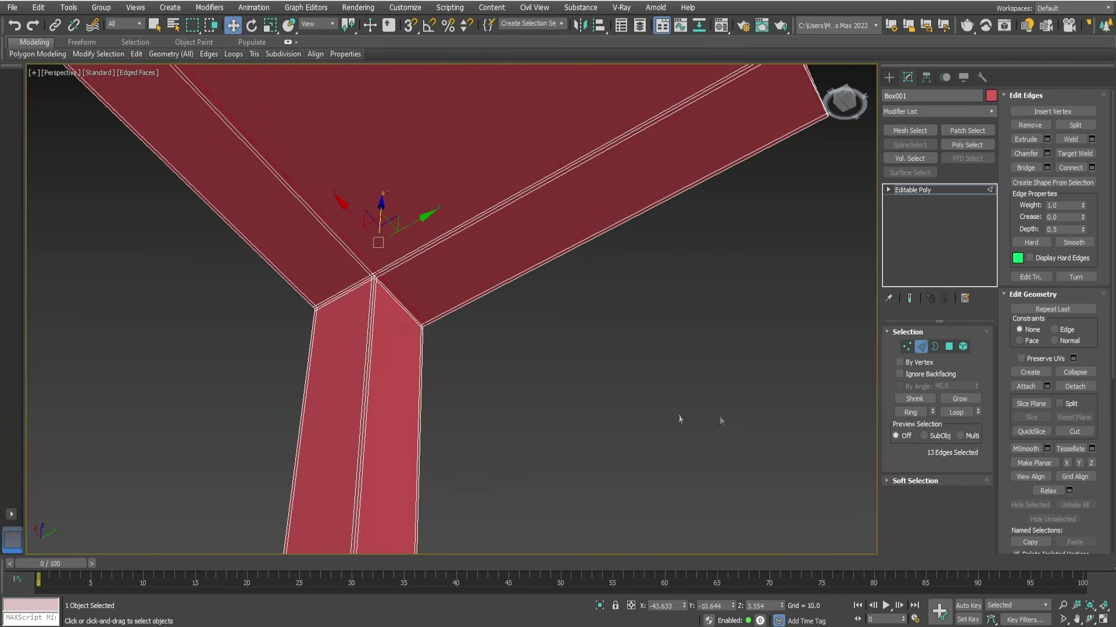
# Step: Turn on NURMS smoothing and orbit to inspect the smoothed corner
pyautogui.rightClick(474, 241)
pyautogui.click(430, 192)
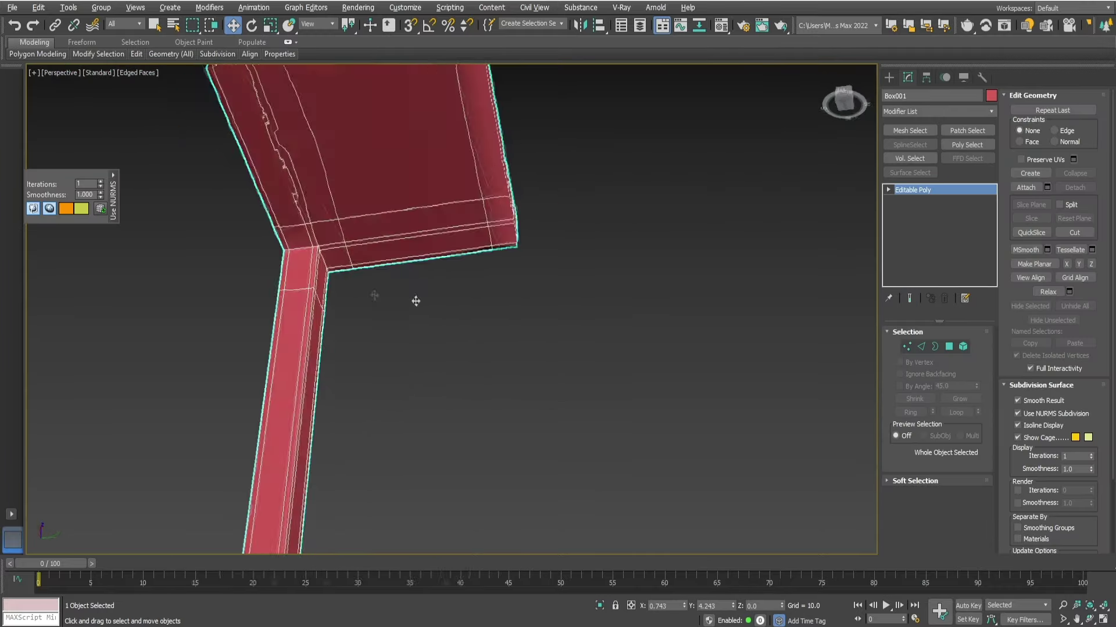
pyautogui.keyDown('alt'); pyautogui.moveTo(474, 242); pyautogui.dragTo(348, 268, button='middle'); pyautogui.keyUp('alt')
pyautogui.scroll(-5, 350, 316)
pyautogui.moveTo(410, 323)
pyautogui.keyDown('alt'); pyautogui.mouseDown(button='middle')
pyautogui.moveTo(605, 384)
pyautogui.moveTo(294, 233)
pyautogui.moveTo(433, 183)
pyautogui.mouseUp(button='middle'); pyautogui.keyUp('alt')
pyautogui.rightClick(433, 183)
# Step: Turn NURMS off and, in Polygon mode, select a face at the top-leg corner
pyautogui.click(415, 53)
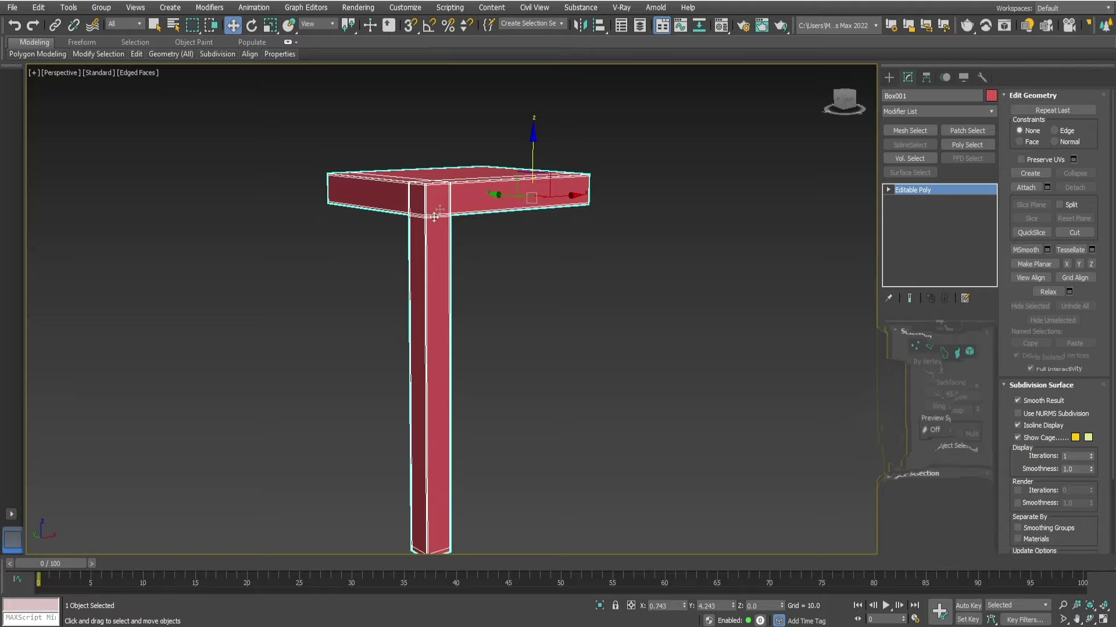
pyautogui.keyDown('alt'); pyautogui.moveTo(416, 55); pyautogui.dragTo(532, 250, button='middle'); pyautogui.keyUp('alt')
pyautogui.scroll(5, 532, 250)
pyautogui.click(948, 346)
pyautogui.click(499, 213)
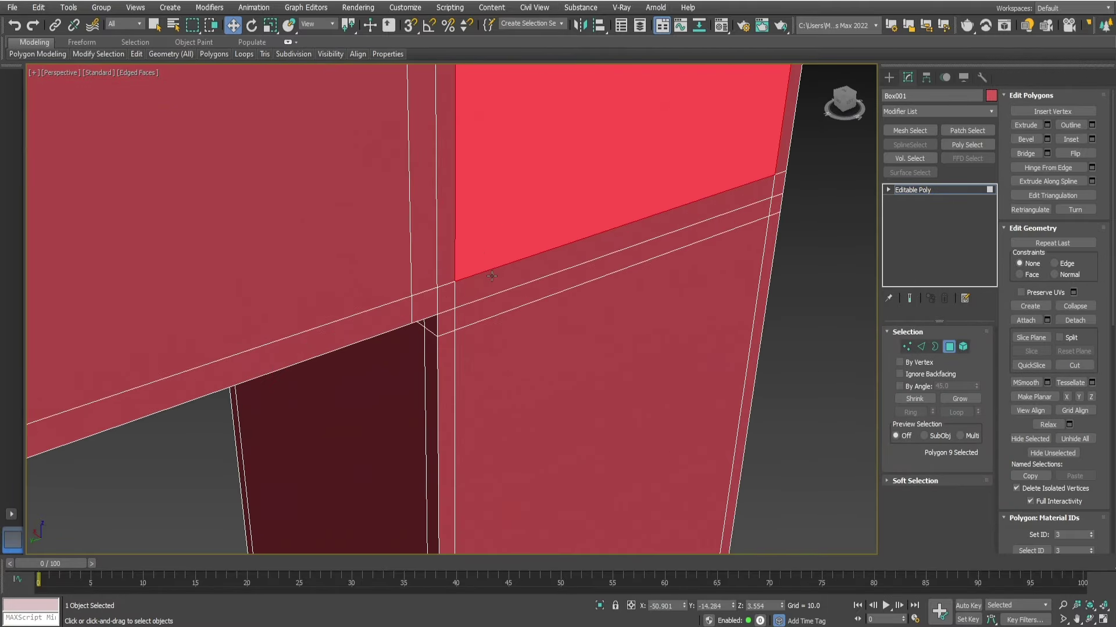
pyautogui.keyDown('alt'); pyautogui.moveTo(499, 213); pyautogui.dragTo(458, 279, button='middle'); pyautogui.keyUp('alt')
pyautogui.scroll(5, 458, 292)
pyautogui.scroll(-5, 458, 292)
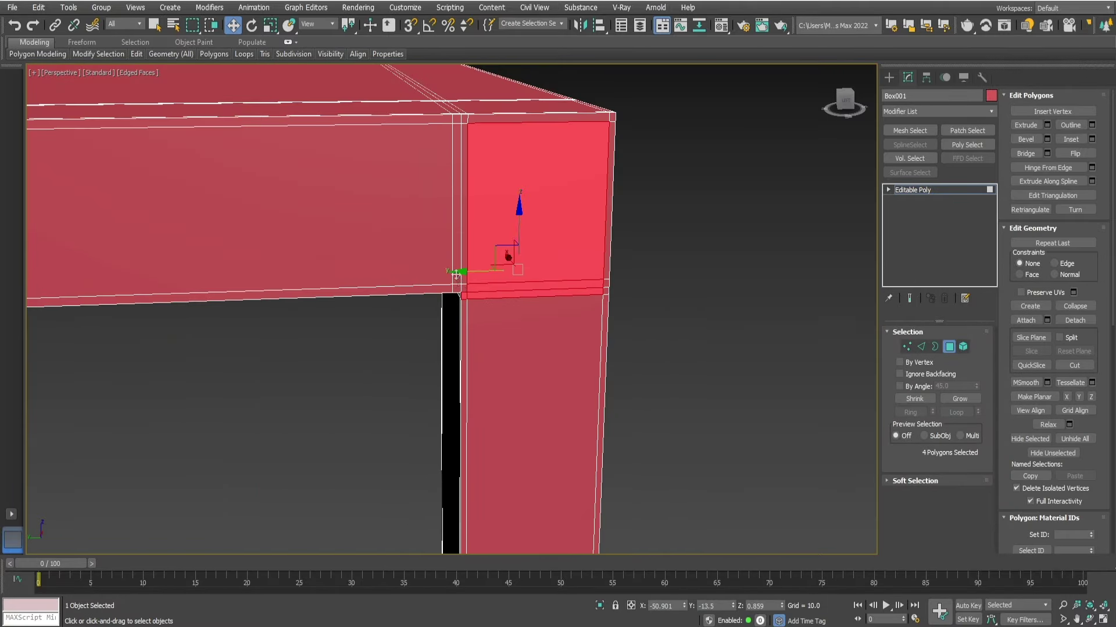
pyautogui.scroll(5, 469, 119)
# Step: Add the top corner strips and neighbouring corner faces to the selection
pyautogui.keyDown('ctrl'); pyautogui.click(468, 119); pyautogui.keyUp('ctrl')
pyautogui.scroll(-5, 468, 120)
pyautogui.keyDown('ctrl'); pyautogui.click(477, 142); pyautogui.keyUp('ctrl')
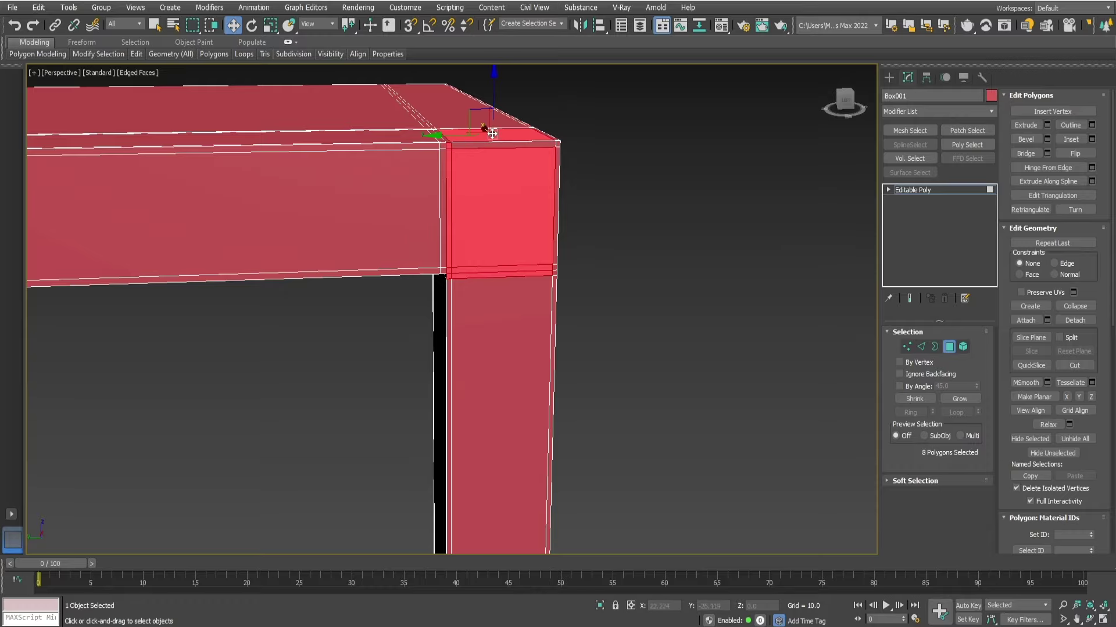
pyautogui.keyDown('ctrl'); pyautogui.click(492, 134); pyautogui.keyUp('ctrl')
pyautogui.keyDown('alt'); pyautogui.moveTo(492, 134); pyautogui.dragTo(378, 371, button='middle'); pyautogui.keyUp('alt')
pyautogui.scroll(5, 580, 121)
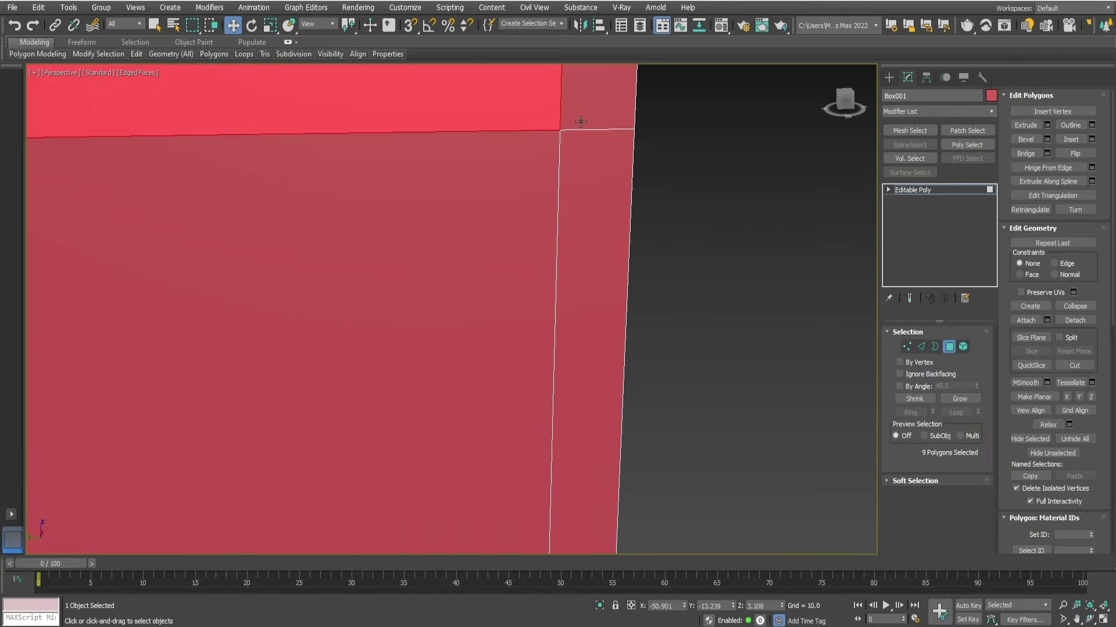
pyautogui.keyDown('ctrl'); pyautogui.click(581, 121); pyautogui.keyUp('ctrl')
pyautogui.scroll(-5, 580, 122)
pyautogui.keyDown('alt'); pyautogui.moveTo(398, 88); pyautogui.dragTo(389, 267, button='middle'); pyautogui.keyUp('alt')
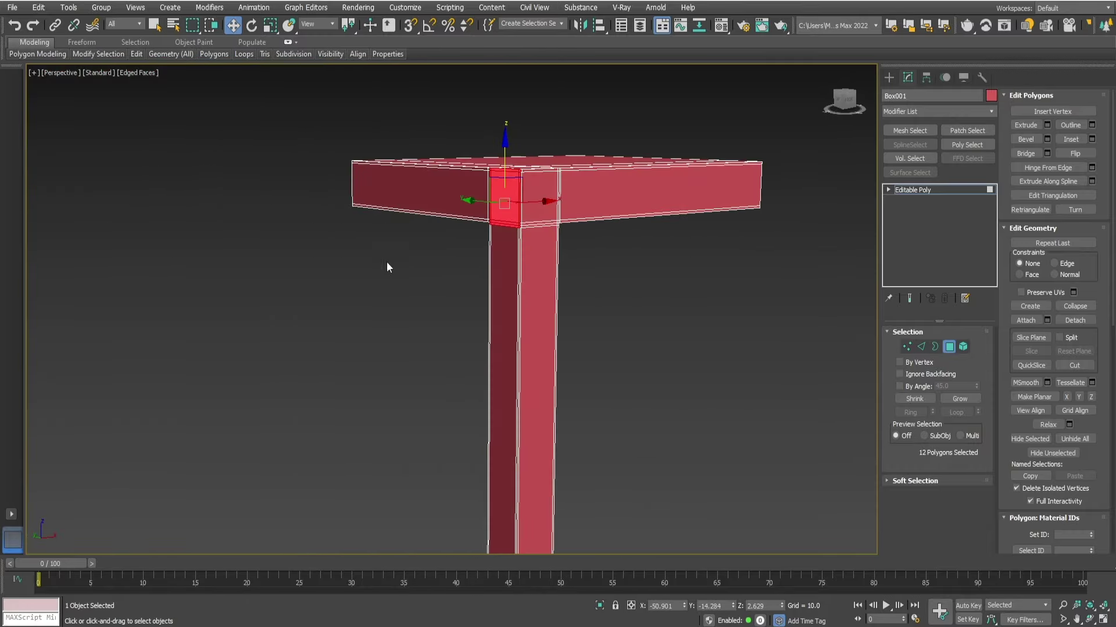
# Step: Clear the selection and reselect the front faces at the corner instead
pyautogui.click(388, 268)
pyautogui.scroll(5, 515, 232)
pyautogui.keyDown('alt'); pyautogui.moveTo(499, 266); pyautogui.dragTo(516, 151, button='middle'); pyautogui.keyUp('alt')
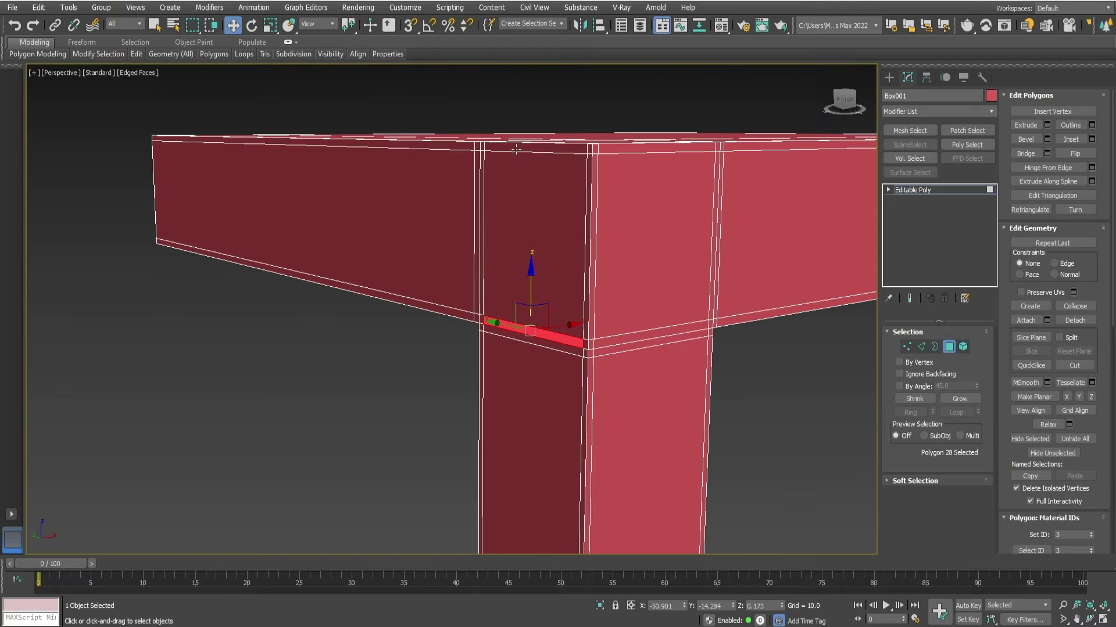
pyautogui.keyDown('ctrl'); pyautogui.click(516, 150); pyautogui.keyUp('ctrl')
pyautogui.scroll(3, 516, 175)
pyautogui.scroll(-3, 494, 182)
pyautogui.scroll(4, 491, 336)
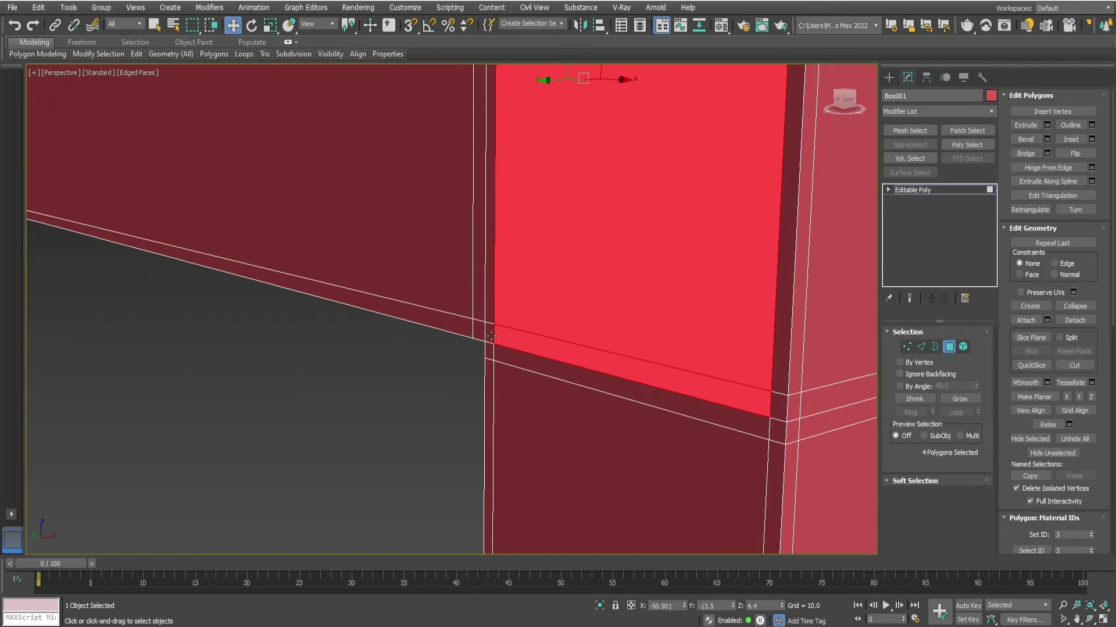
pyautogui.keyDown('ctrl'); pyautogui.click(491, 335); pyautogui.keyUp('ctrl')
pyautogui.scroll(-4, 491, 325)
pyautogui.scroll(4, 499, 232)
pyautogui.keyDown('ctrl'); pyautogui.click(499, 197); pyautogui.keyUp('ctrl')
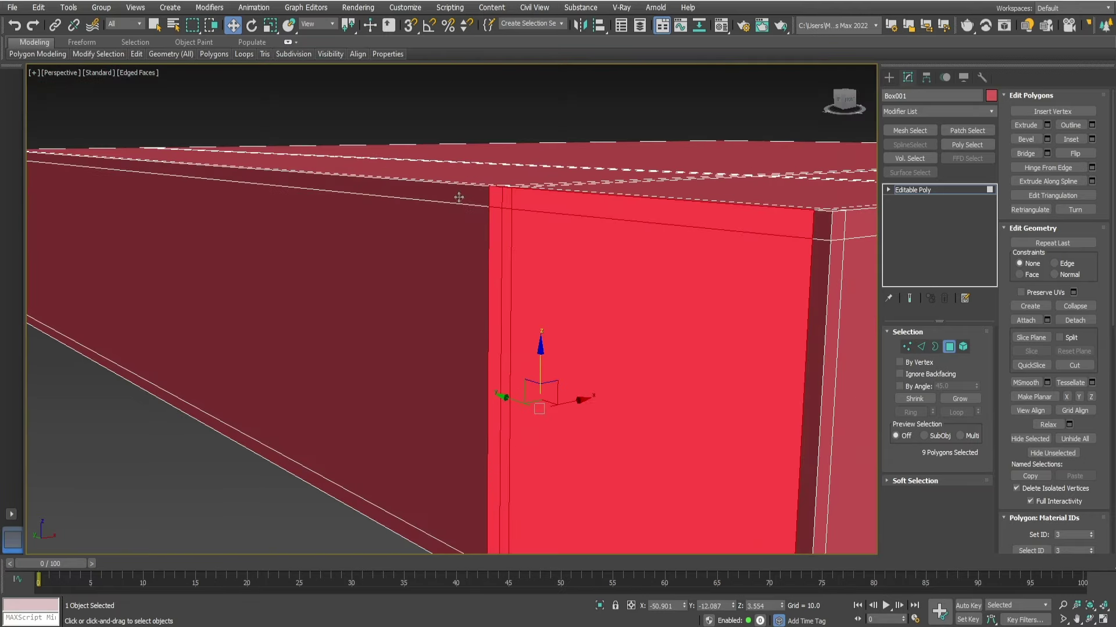
# Step: Add the left beam face, a small corner face and the remaining end faces to the selection
pyautogui.keyDown('ctrl'); pyautogui.click(459, 197); pyautogui.keyUp('ctrl')
pyautogui.scroll(-4, 458, 198)
pyautogui.scroll(4, 437, 265)
pyautogui.keyDown('ctrl'); pyautogui.click(437, 265); pyautogui.keyUp('ctrl')
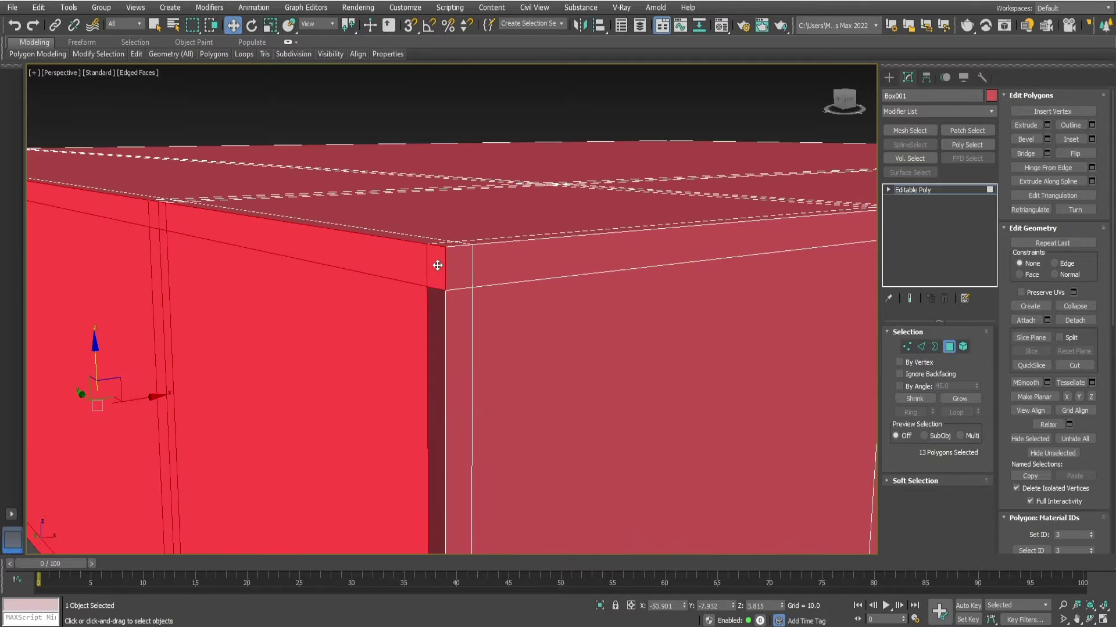
pyautogui.scroll(-4, 437, 265)
pyautogui.scroll(4, 464, 348)
pyautogui.keyDown('ctrl'); pyautogui.click(483, 412); pyautogui.keyUp('ctrl')
pyautogui.scroll(-5, 560, 422)
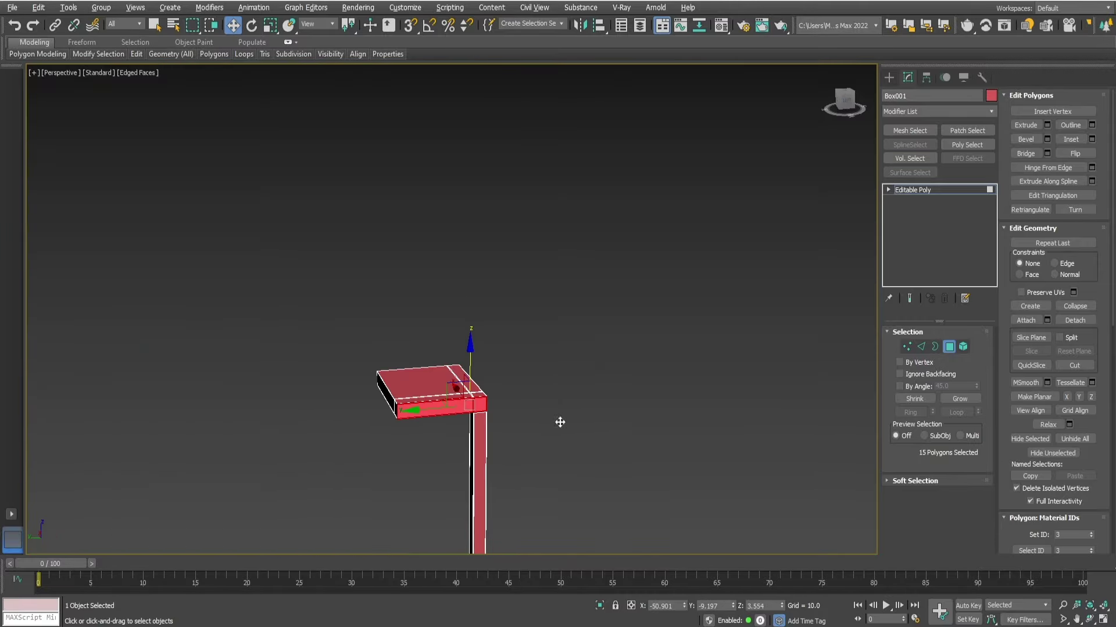
pyautogui.scroll(5, 560, 422)
pyautogui.scroll(-4, 523, 395)
pyautogui.scroll(2, 464, 362)
pyautogui.scroll(4, 485, 374)
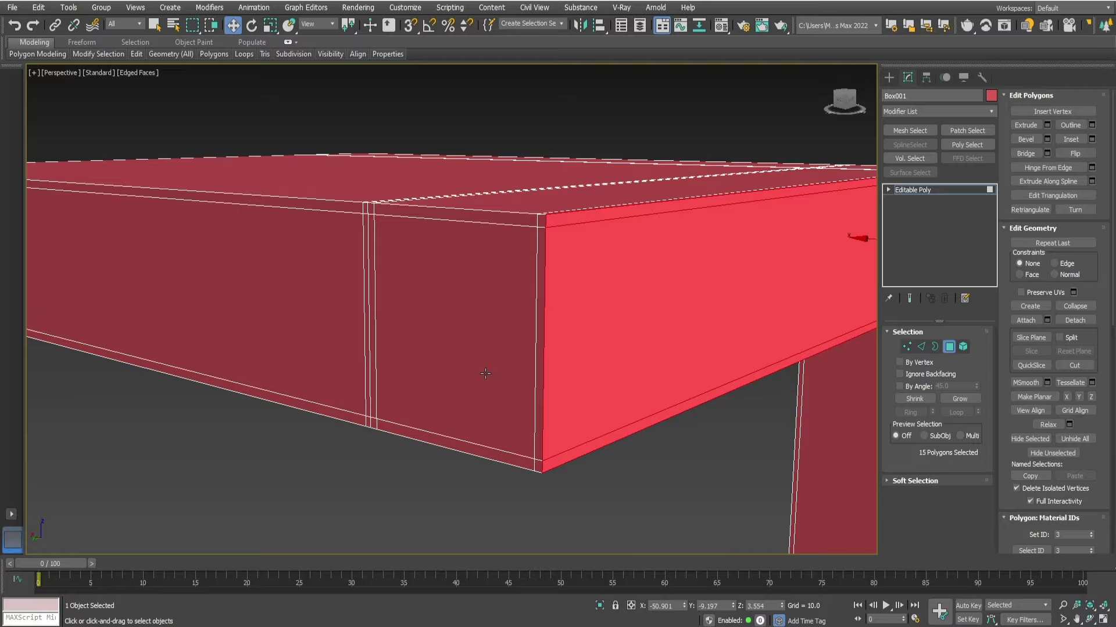
pyautogui.scroll(-4, 486, 374)
# Step: Leave Polygon mode and inspect the tabletop front from underneath and from the side
pyautogui.moveTo(594, 294)
pyautogui.keyDown('alt'); pyautogui.mouseDown(button='middle')
pyautogui.moveTo(632, 366)
pyautogui.moveTo(470, 410)
pyautogui.mouseUp(button='middle'); pyautogui.keyUp('alt')
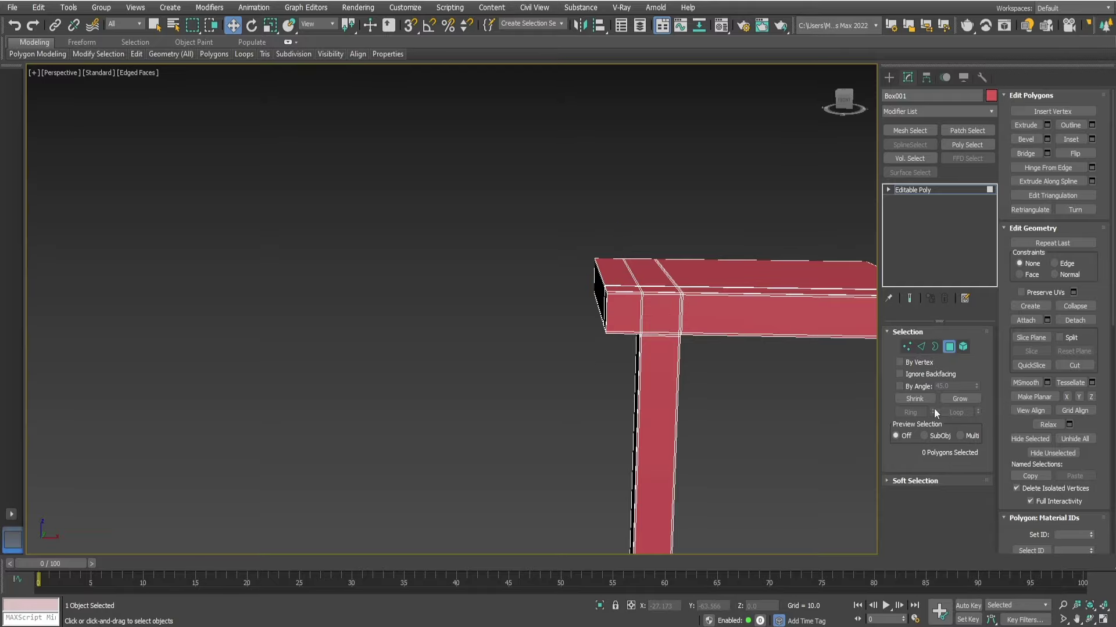
pyautogui.click(949, 347)
pyautogui.rightClick(685, 298)
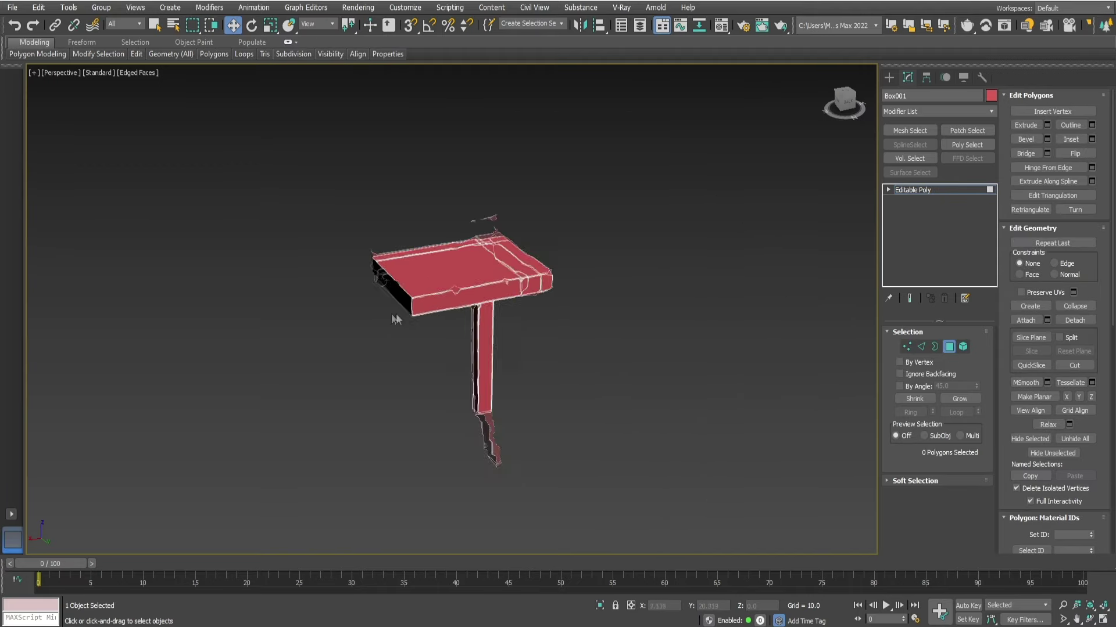
pyautogui.click(426, 306)
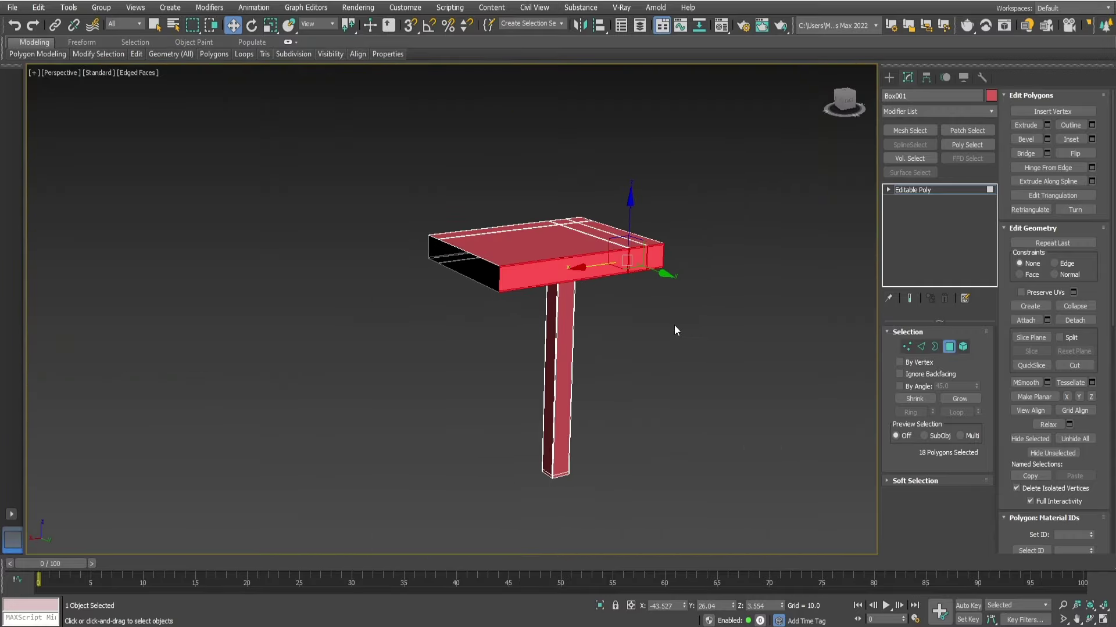
pyautogui.click(674, 325)
pyautogui.moveTo(671, 324)
pyautogui.keyDown('alt'); pyautogui.mouseDown(button='middle')
pyautogui.moveTo(455, 309)
pyautogui.moveTo(411, 323)
pyautogui.moveTo(876, 351)
pyautogui.mouseUp(button='middle'); pyautogui.keyUp('alt')
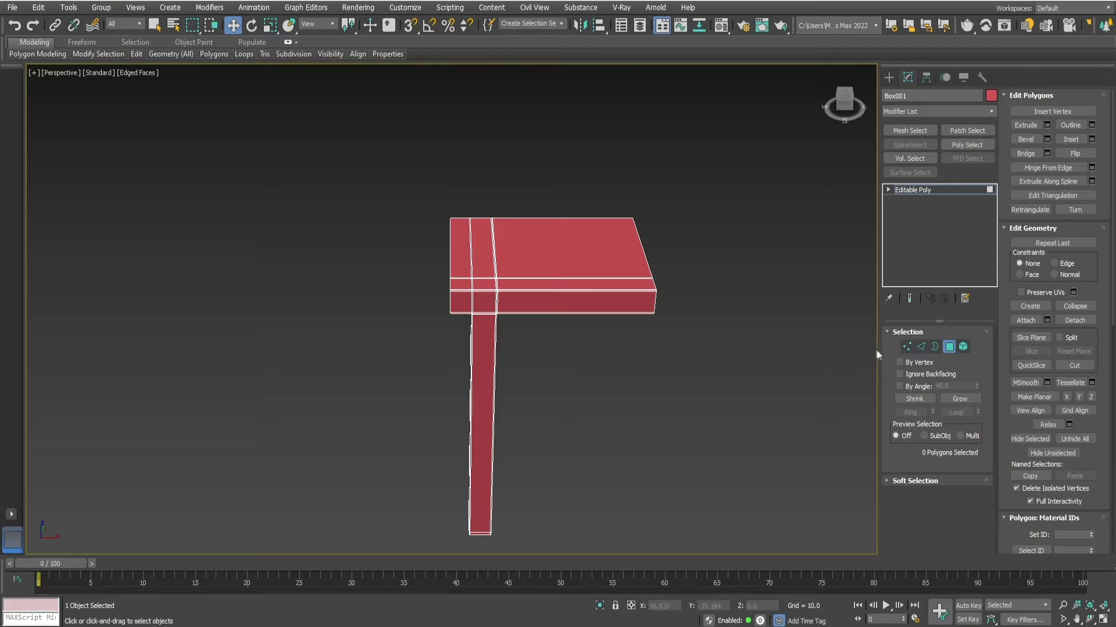
# Step: Mirror-copy the table half along X with a 1.86 offset, then begin Attach
pyautogui.click(949, 347)
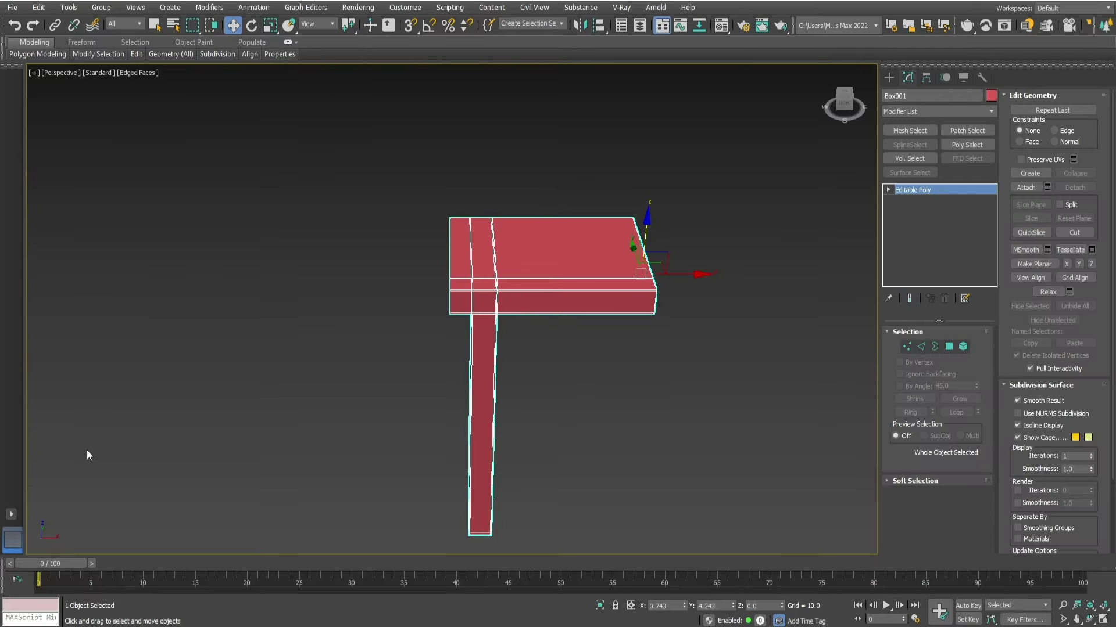
pyautogui.moveTo(86, 450)
pyautogui.keyDown('alt'); pyautogui.mouseDown(button='middle')
pyautogui.moveTo(337, 392)
pyautogui.moveTo(340, 424)
pyautogui.moveTo(550, 361)
pyautogui.moveTo(825, 386)
pyautogui.moveTo(356, 306)
pyautogui.moveTo(385, 313)
pyautogui.mouseUp(button='middle'); pyautogui.keyUp('alt')
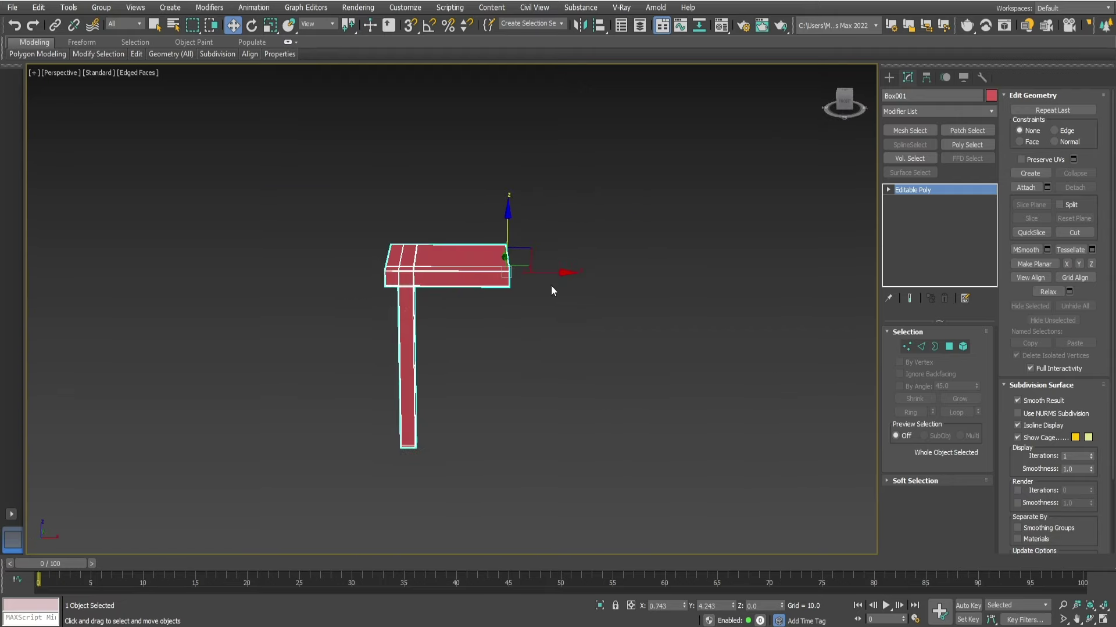
pyautogui.moveTo(551, 285)
pyautogui.keyDown('alt'); pyautogui.mouseDown(button='middle')
pyautogui.moveTo(448, 366)
pyautogui.moveTo(556, 92)
pyautogui.moveTo(592, 130)
pyautogui.mouseUp(button='middle'); pyautogui.keyUp('alt')
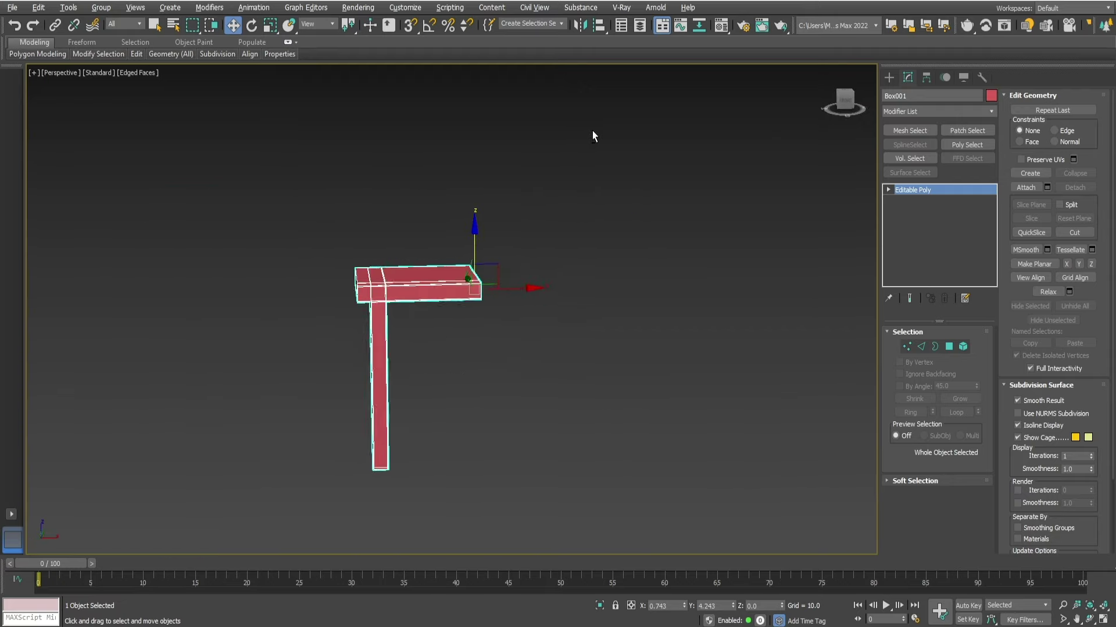
pyautogui.click(581, 26)
pyautogui.click(532, 252)
pyautogui.moveTo(532, 199); pyautogui.dragTo(235, 206)
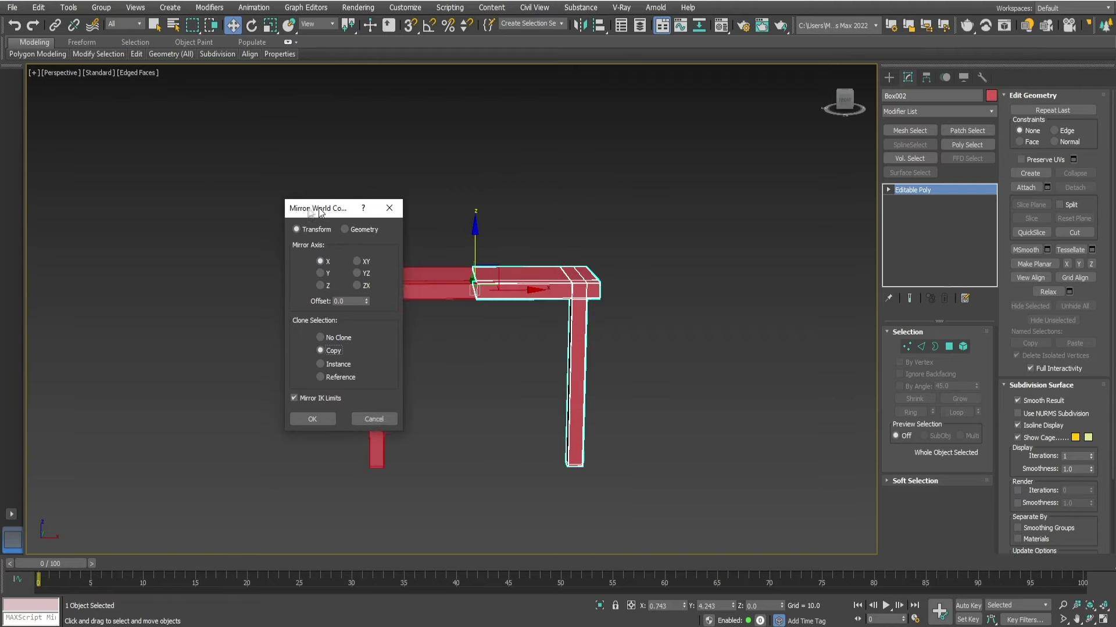
pyautogui.moveTo(283, 300); pyautogui.dragTo(292, 185)
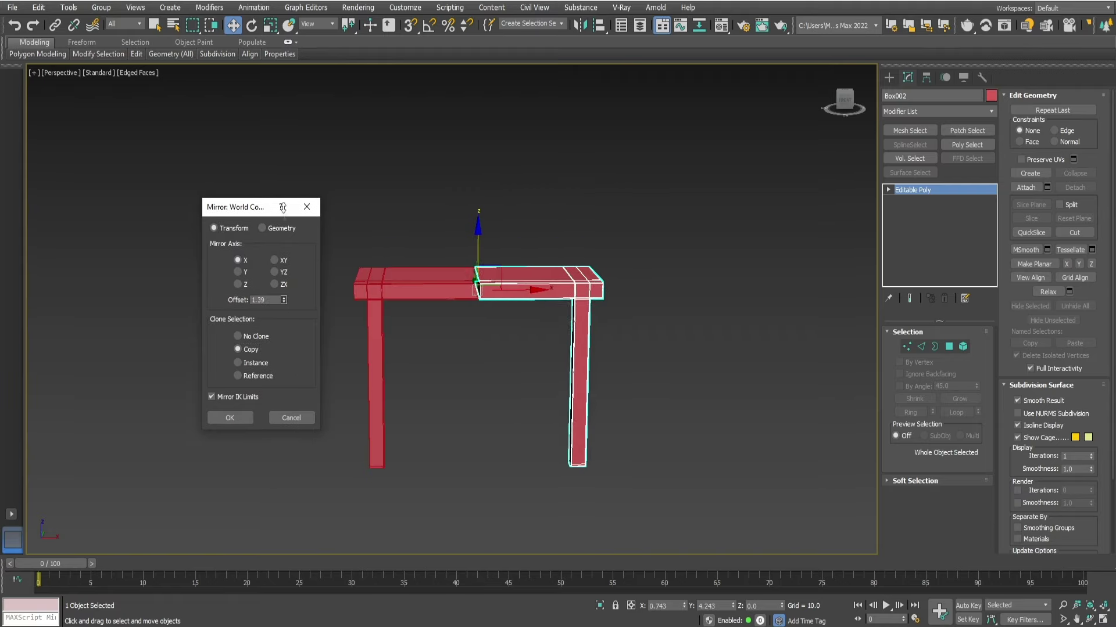
pyautogui.click(227, 420)
pyautogui.scroll(5, 476, 287)
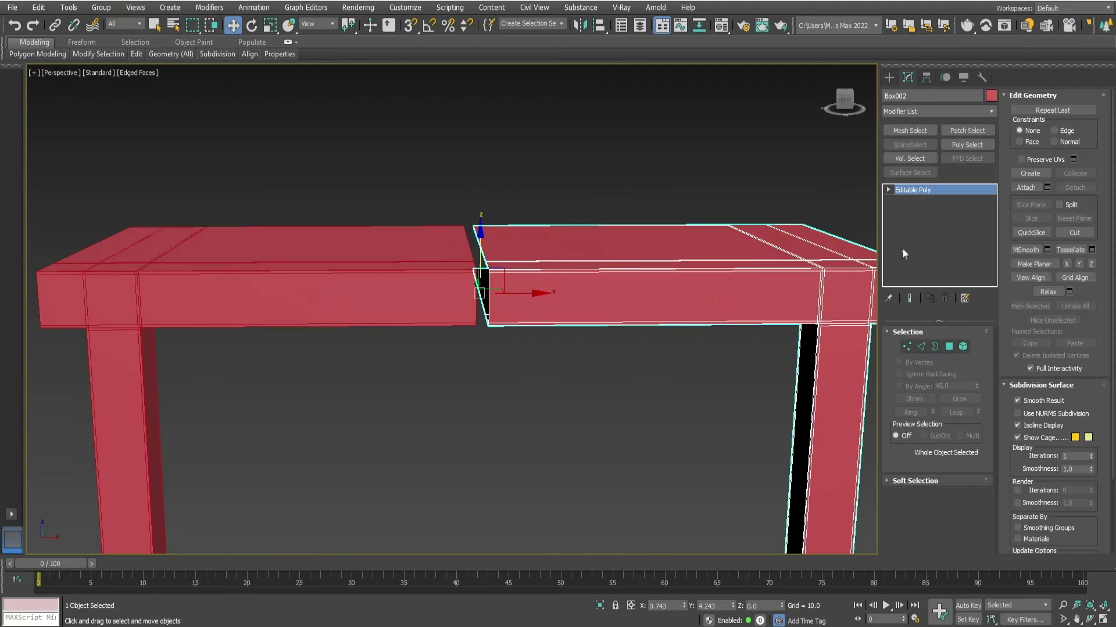
pyautogui.click(1025, 187)
# Step: Enter Border mode and orbit to look straight at the gap between the table tops
pyautogui.click(935, 347)
pyautogui.scroll(3, 523, 279)
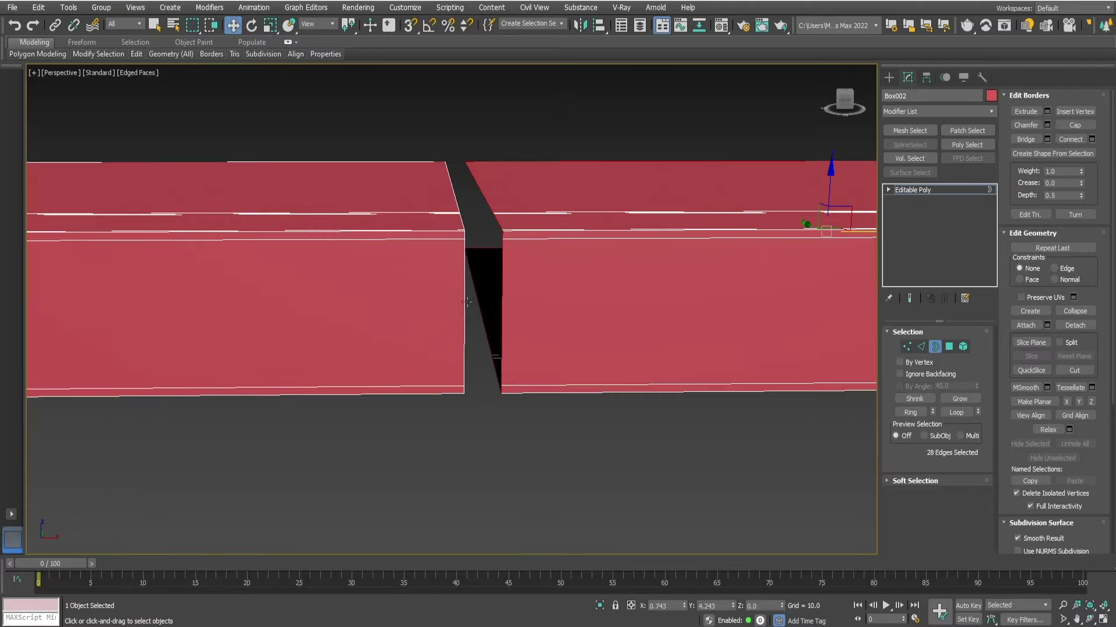
pyautogui.scroll(-5, 435, 344)
pyautogui.moveTo(435, 344)
pyautogui.keyDown('alt'); pyautogui.mouseDown(button='middle')
pyautogui.moveTo(324, 372)
pyautogui.moveTo(232, 349)
pyautogui.moveTo(296, 311)
pyautogui.mouseUp(button='middle'); pyautogui.keyUp('alt')
pyautogui.scroll(2, 473, 299)
pyautogui.scroll(2, 473, 299)
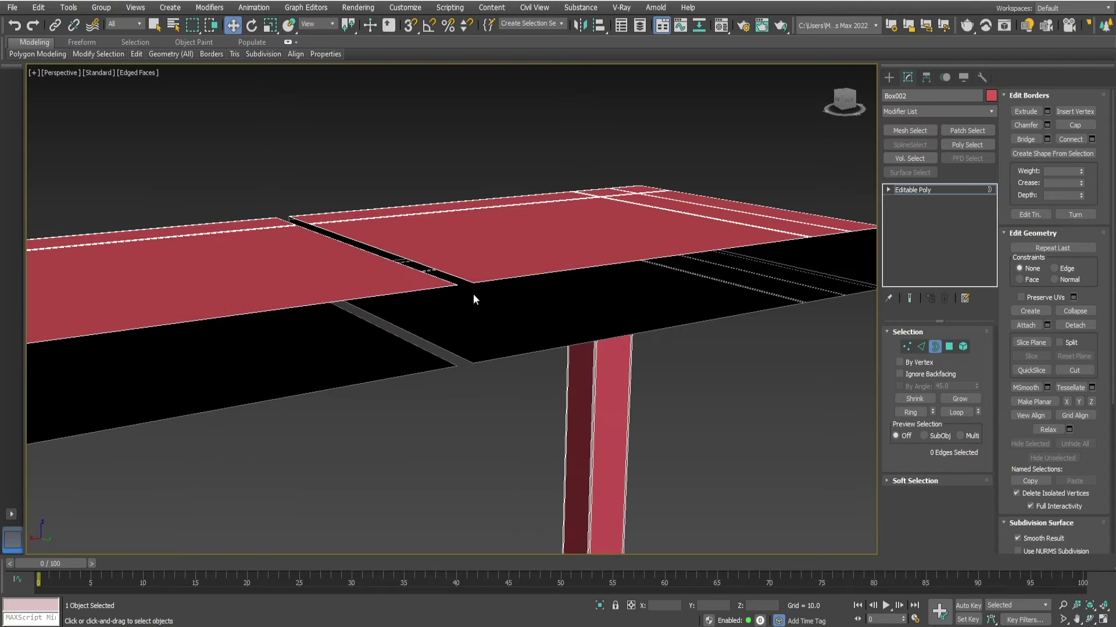
pyautogui.scroll(-3, 461, 285)
pyautogui.keyDown('alt'); pyautogui.moveTo(461, 285); pyautogui.dragTo(706, 368, button='middle'); pyautogui.keyUp('alt')
# Step: Select the edge loop along the gap, move it, bridge across the slab, and return to object level
pyautogui.press('2')
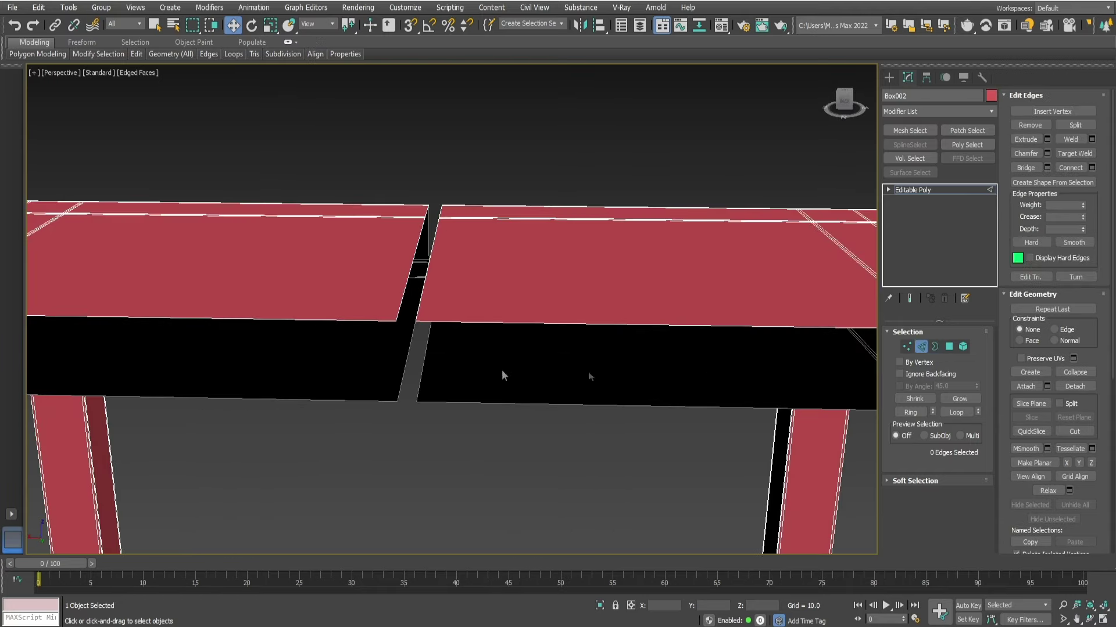
pyautogui.scroll(2, 410, 273)
pyautogui.doubleClick(410, 273)
pyautogui.moveTo(409, 273); pyautogui.dragTo(435, 317)
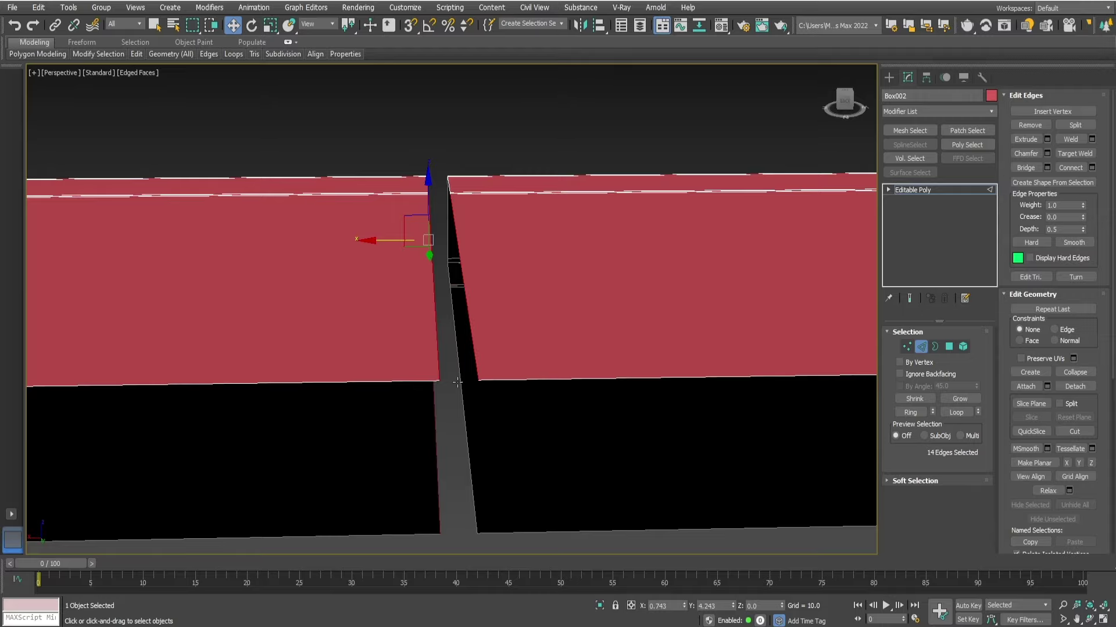
pyautogui.click(1026, 168)
pyautogui.scroll(-3, 527, 444)
pyautogui.moveTo(527, 443)
pyautogui.keyDown('alt'); pyautogui.mouseDown(button='middle')
pyautogui.moveTo(451, 349)
pyautogui.moveTo(407, 325)
pyautogui.mouseUp(button='middle'); pyautogui.keyUp('alt')
pyautogui.click(920, 345)
pyautogui.scroll(-3, 395, 336)
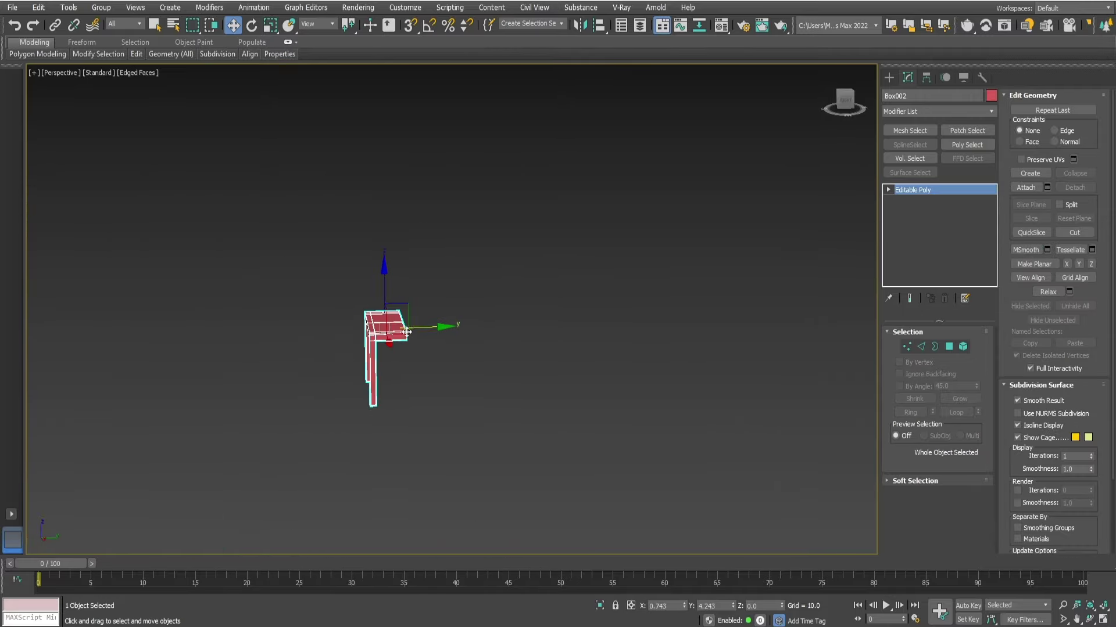
pyautogui.scroll(4, 395, 334)
# Step: Check the half table in Top view and wireframe, then return to shaded perspective
pyautogui.press('t')
pyautogui.scroll(-2, 402, 336)
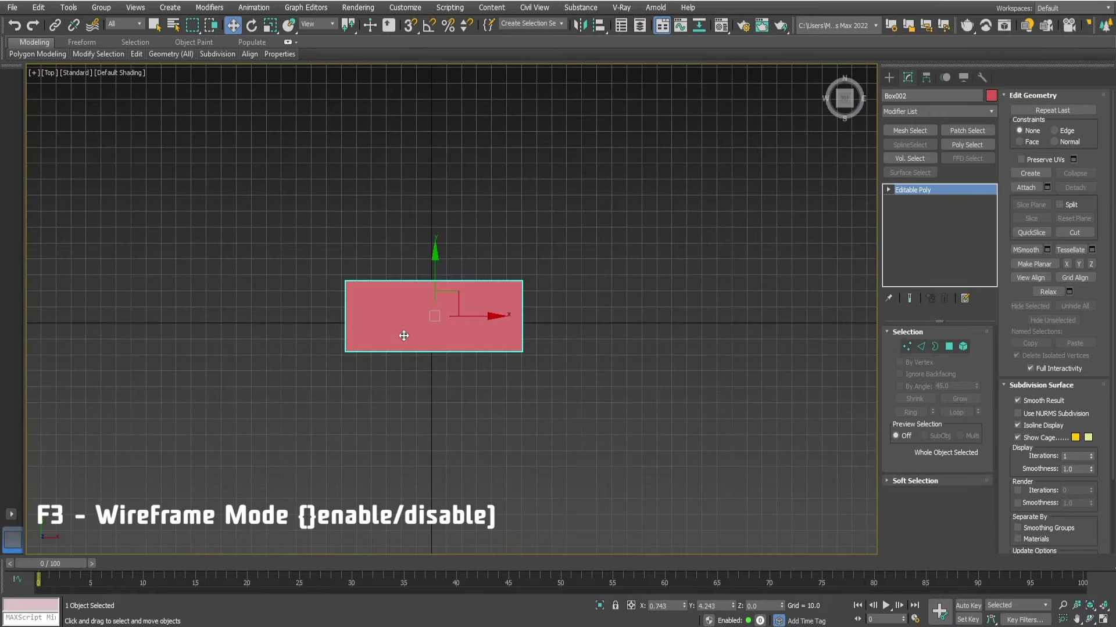
pyautogui.press('F3')
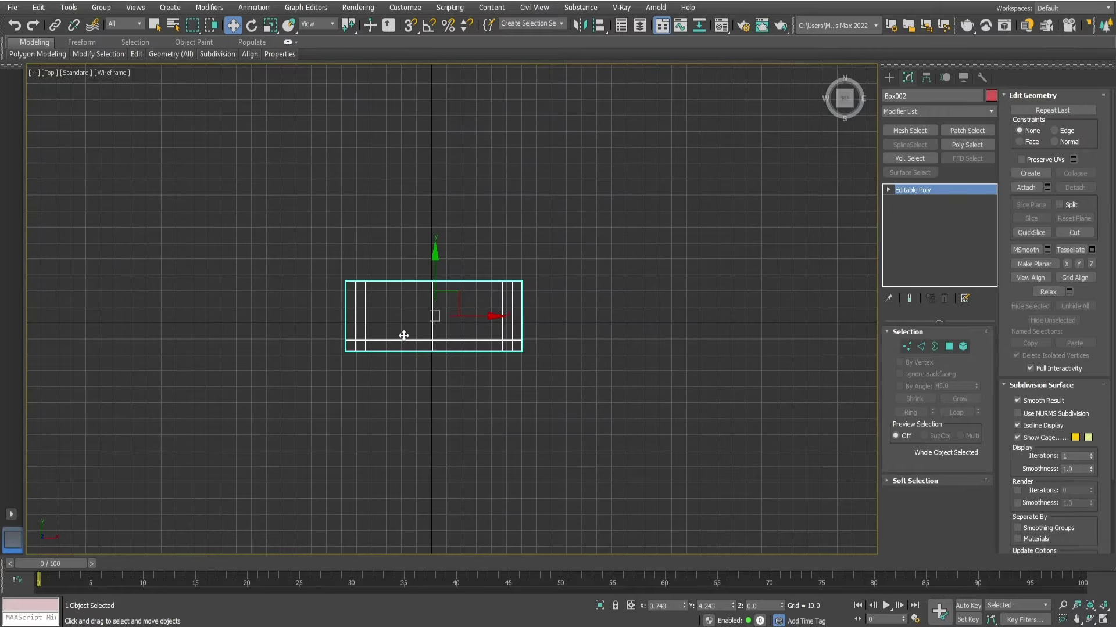
pyautogui.press('F3')
pyautogui.press('p')
# Step: Mirror a copy of the half table across the Y axis with a 44.47 offset
pyautogui.click(586, 26)
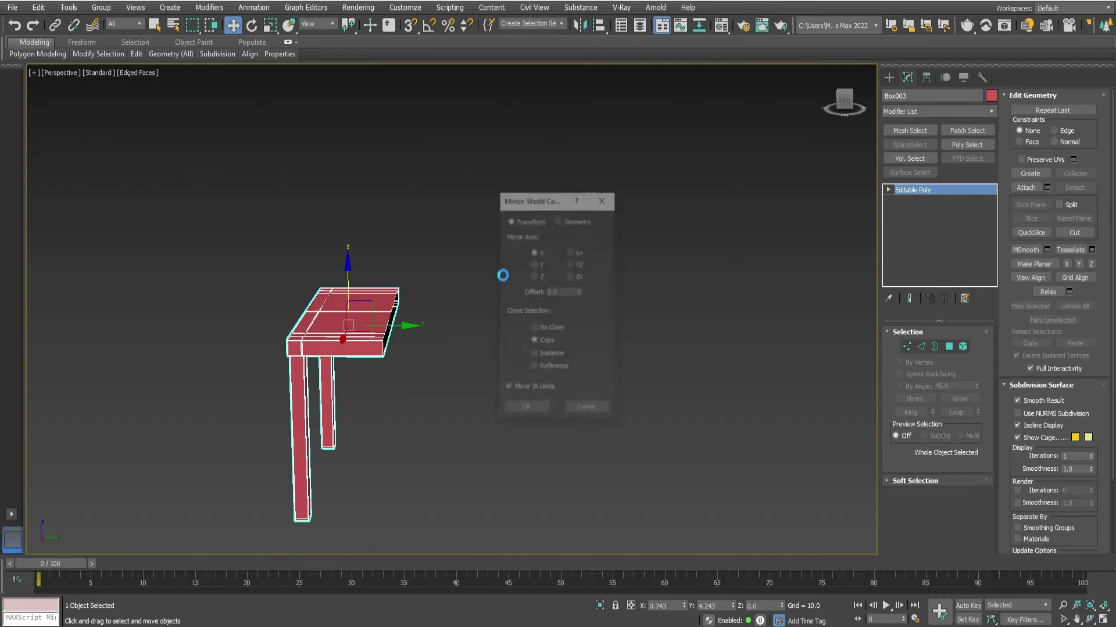
pyautogui.click(547, 342)
pyautogui.click(534, 264)
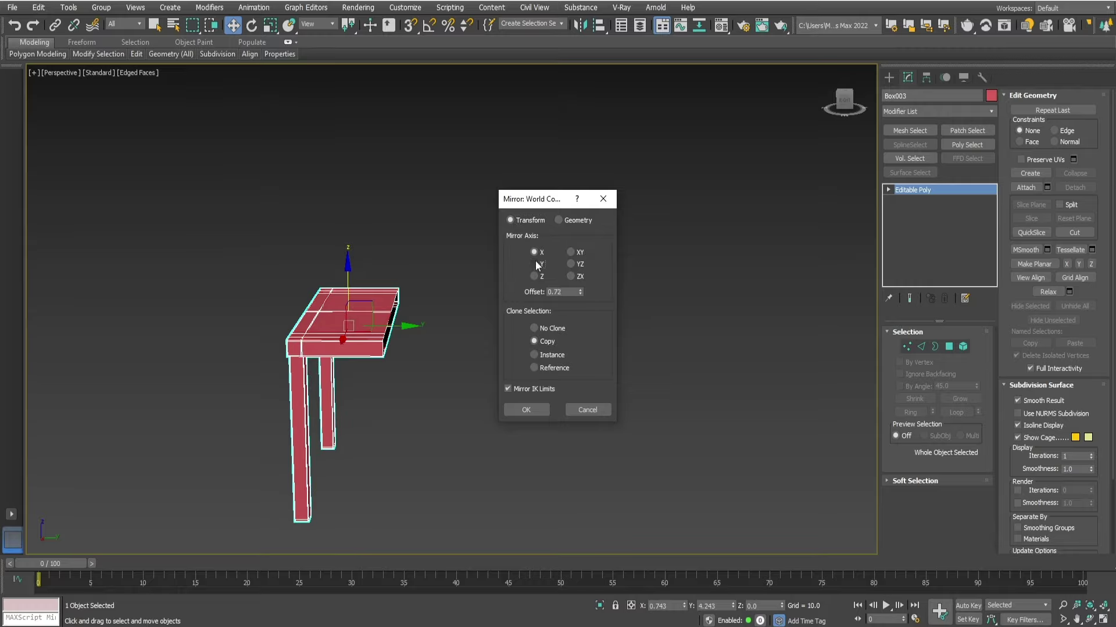
pyautogui.moveTo(580, 293)
pyautogui.mouseDown()
pyautogui.moveTo(579, 200)
pyautogui.moveTo(501, 453)
pyautogui.mouseUp()
pyautogui.press('Return')
# Step: Slide the copied half along X beside the original and attach the left half
pyautogui.keyDown('alt'); pyautogui.moveTo(470, 440); pyautogui.dragTo(474, 450, button='middle'); pyautogui.keyUp('alt')
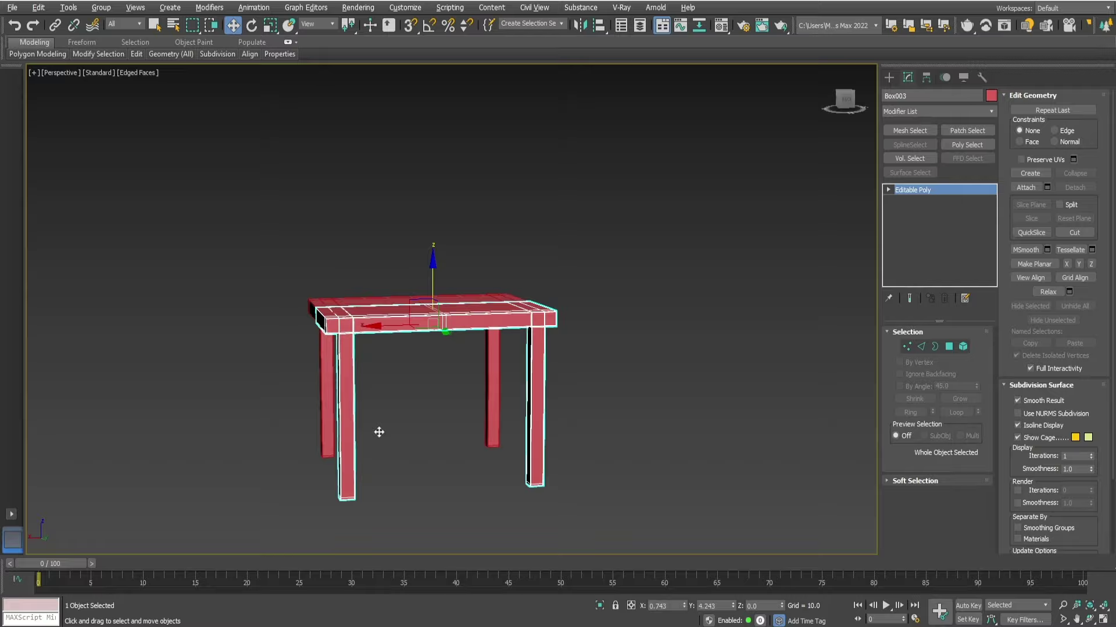
pyautogui.scroll(5, 442, 325)
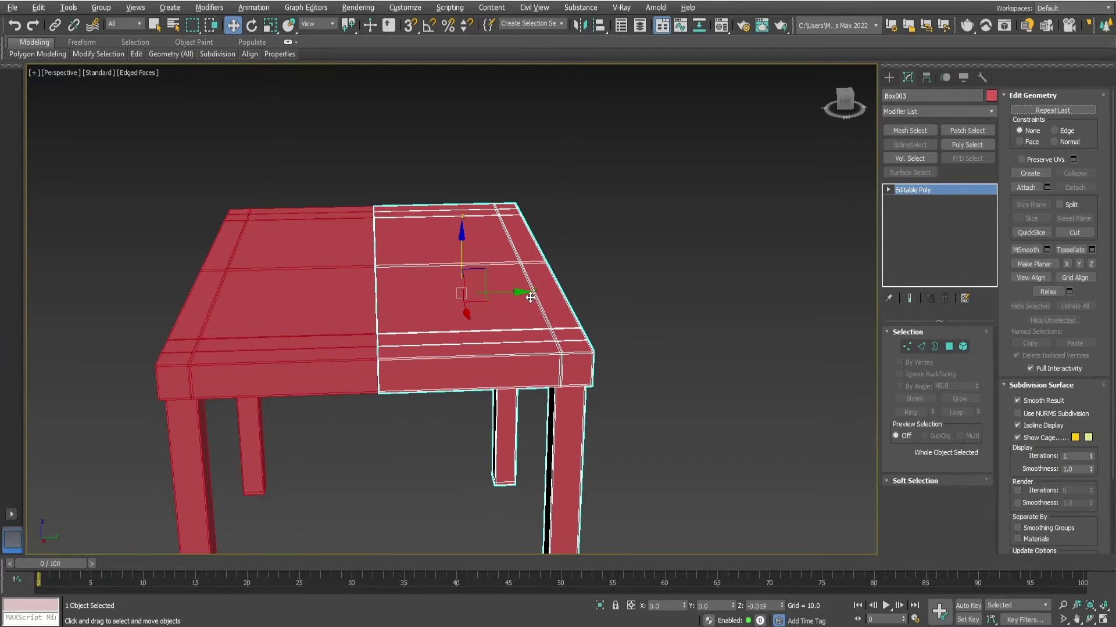
pyautogui.moveTo(501, 293); pyautogui.dragTo(503, 294)
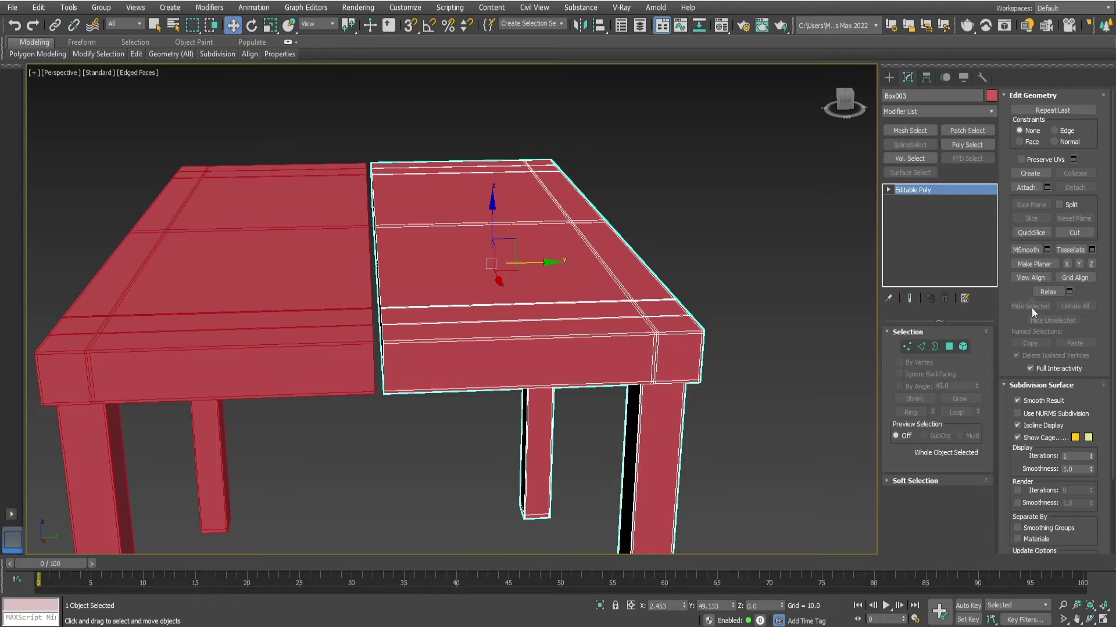
pyautogui.click(1024, 186)
pyautogui.click(261, 278)
# Step: Leave sub-object mode, scale the joined table uniformly to 93%, and nudge it on the grid
pyautogui.press('3')
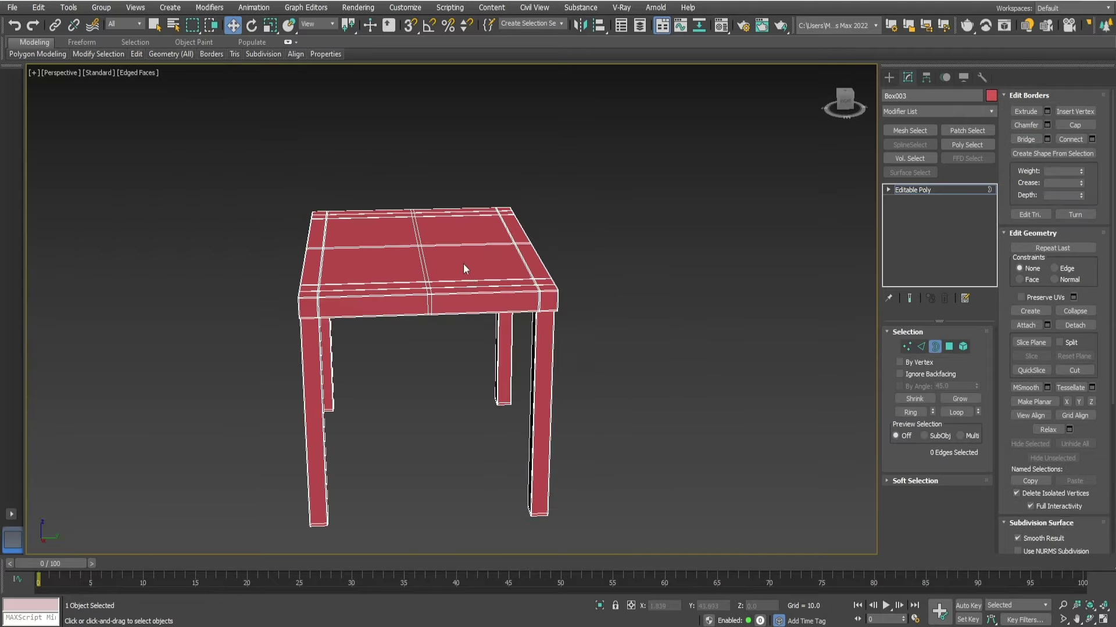
pyautogui.keyDown('alt'); pyautogui.moveTo(463, 265); pyautogui.dragTo(635, 279, button='middle'); pyautogui.keyUp('alt')
pyautogui.click(935, 347)
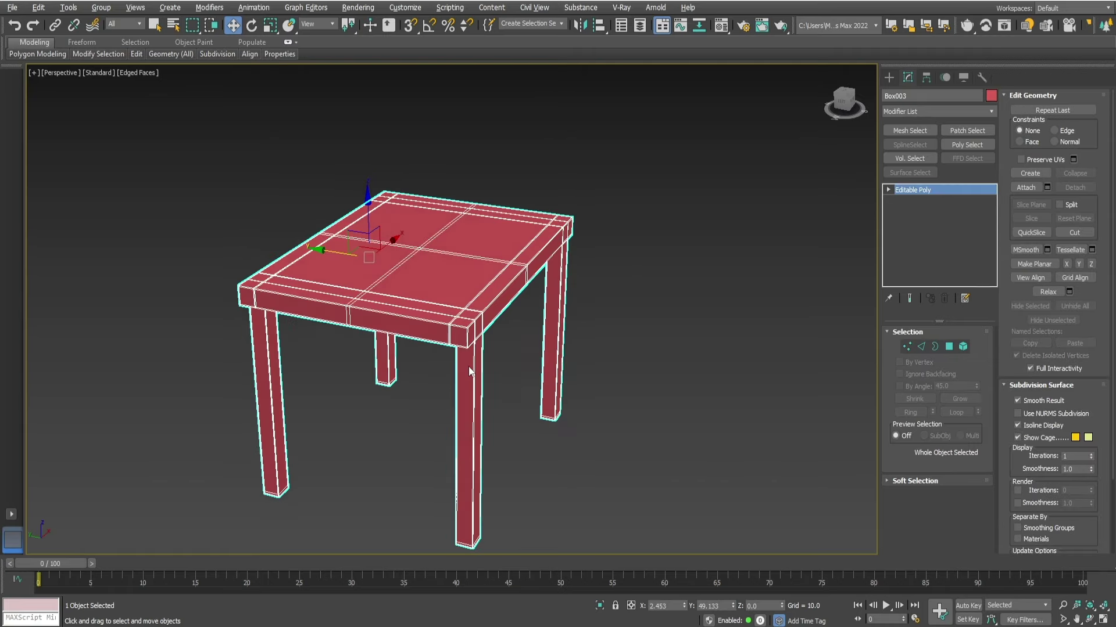
pyautogui.press('e')
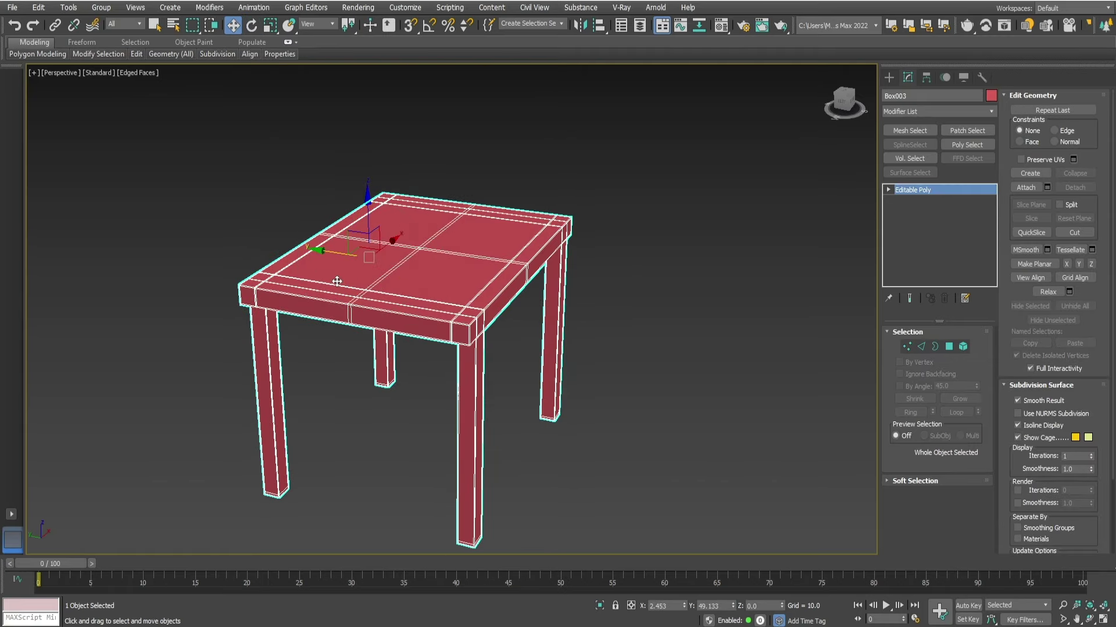
pyautogui.moveTo(444, 248); pyautogui.dragTo(337, 289)
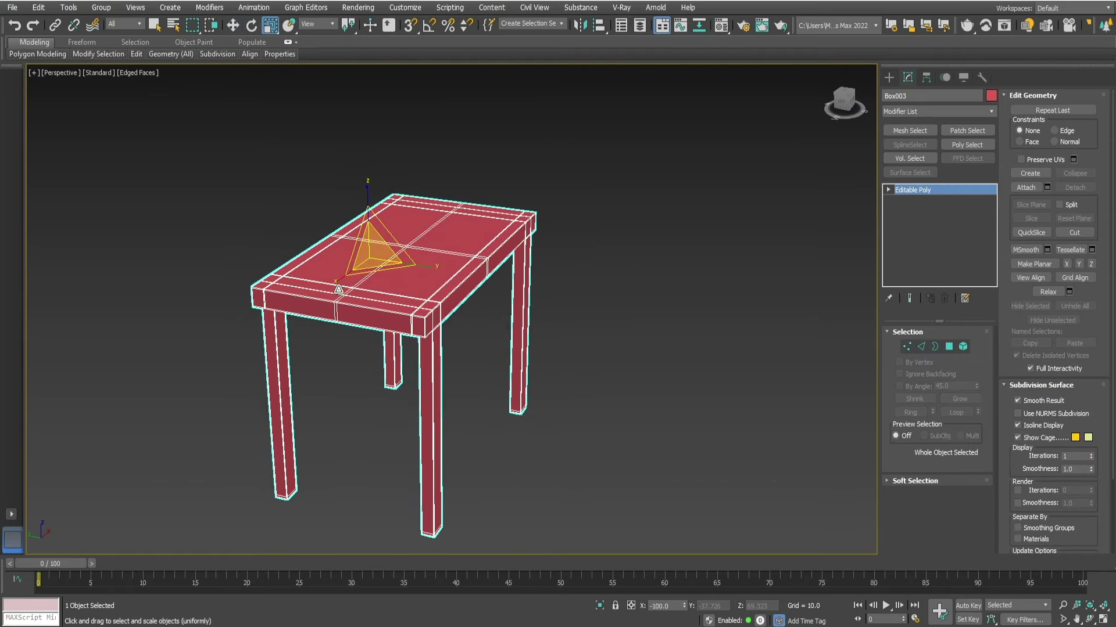
pyautogui.keyDown('alt'); pyautogui.moveTo(338, 290); pyautogui.dragTo(384, 315, button='middle'); pyautogui.keyUp('alt')
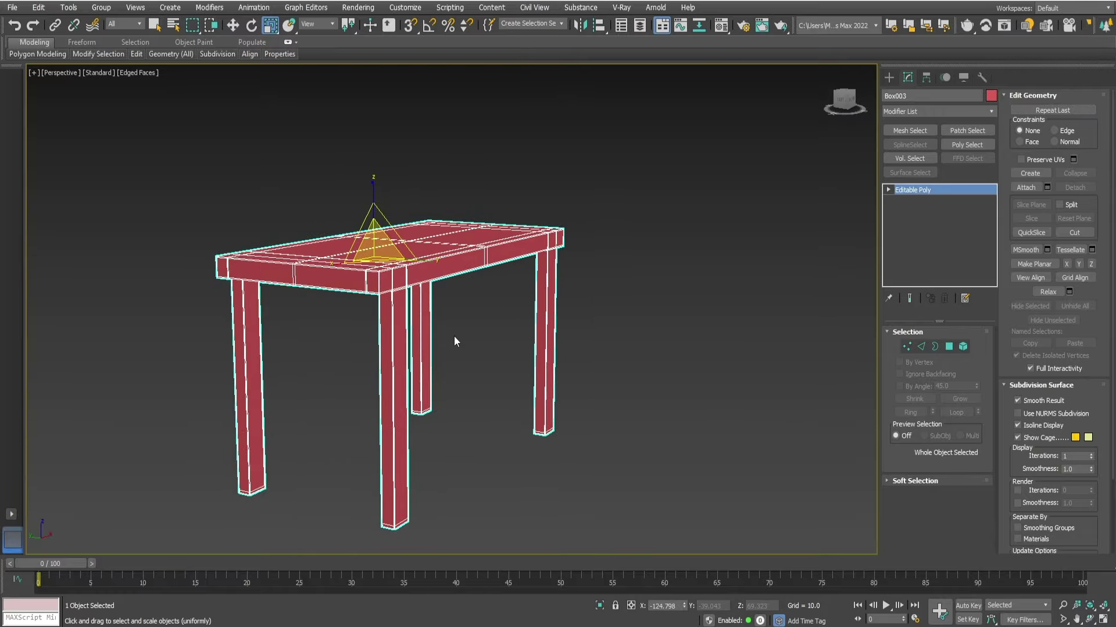
pyautogui.keyDown('alt'); pyautogui.moveTo(343, 417); pyautogui.dragTo(332, 398, button='middle'); pyautogui.keyUp('alt')
pyautogui.scroll(-3, 371, 420)
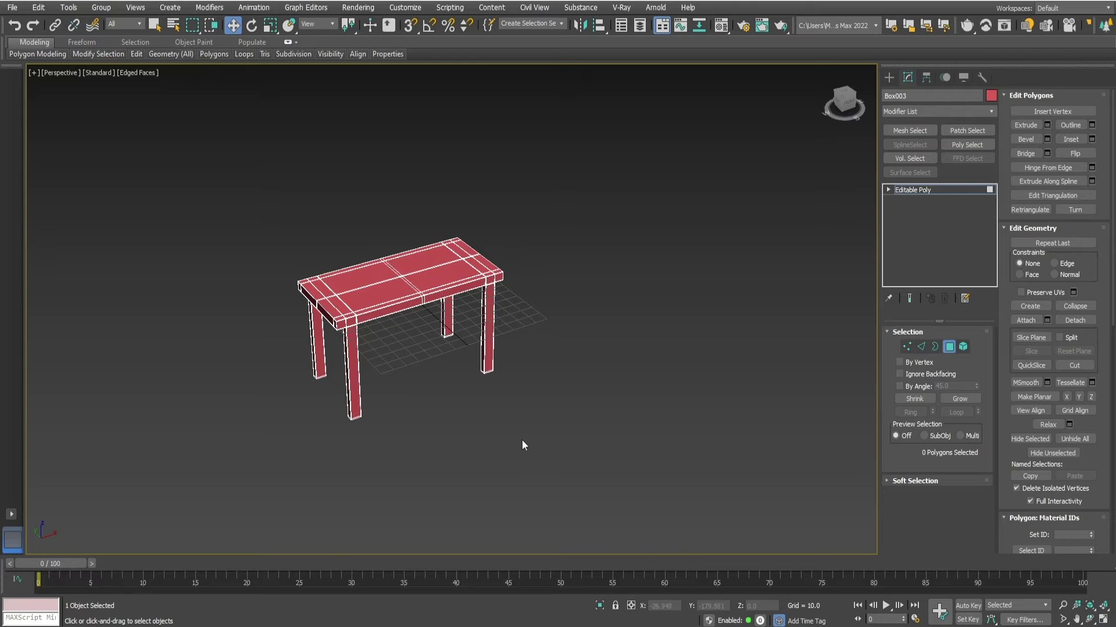
pyautogui.click(946, 349)
pyautogui.moveTo(416, 270); pyautogui.dragTo(439, 241)
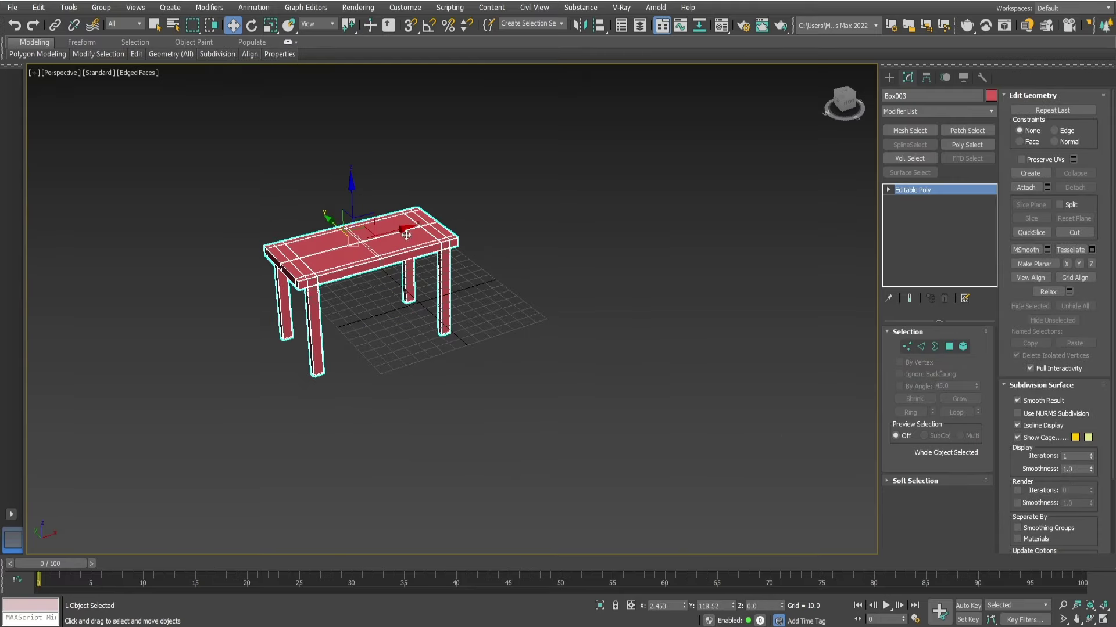
# Step: Change the table's object colour to light grey
pyautogui.click(990, 95)
pyautogui.click(303, 255)
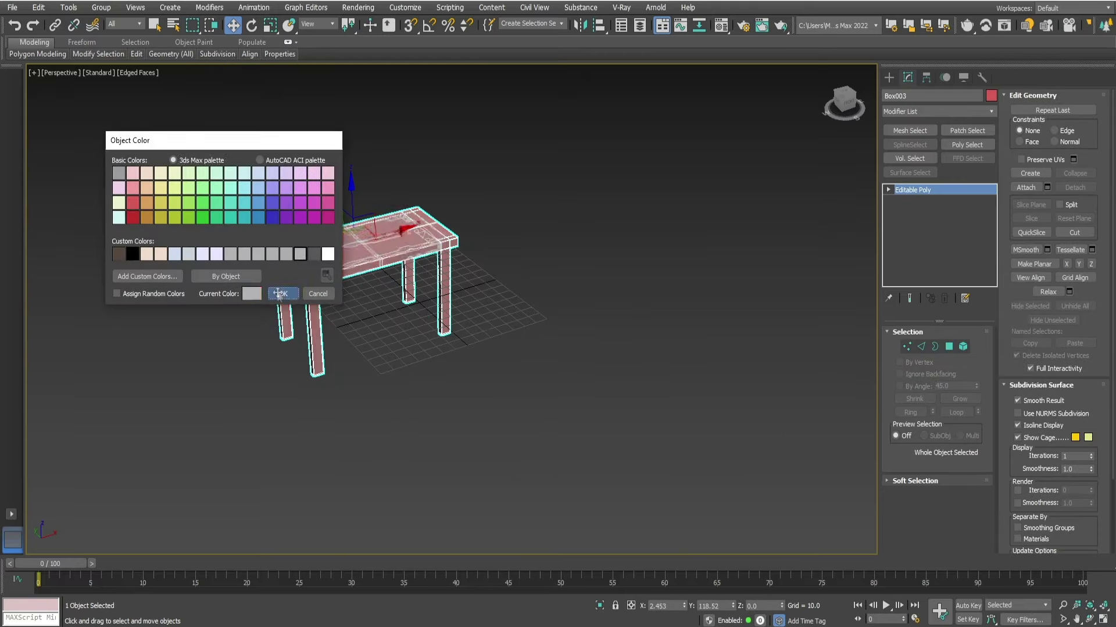
pyautogui.click(281, 291)
# Step: Select the whole table and start exporting it through File > Export
pyautogui.moveTo(416, 514)
pyautogui.keyDown('alt'); pyautogui.mouseDown(button='middle')
pyautogui.moveTo(471, 468)
pyautogui.moveTo(459, 473)
pyautogui.mouseUp(button='middle'); pyautogui.keyUp('alt')
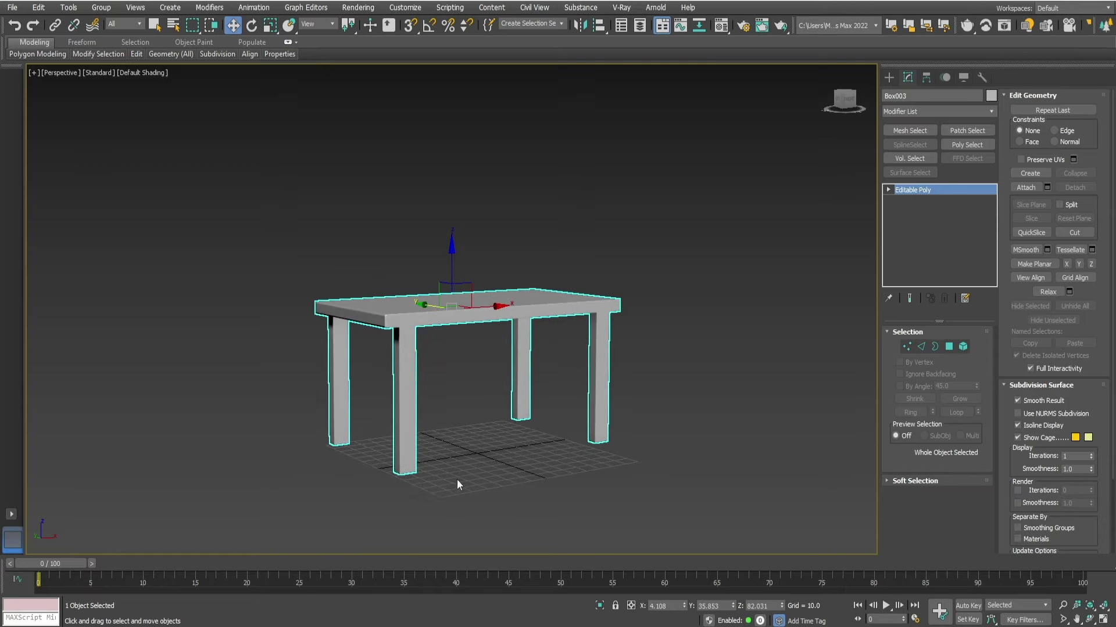
pyautogui.press('q')
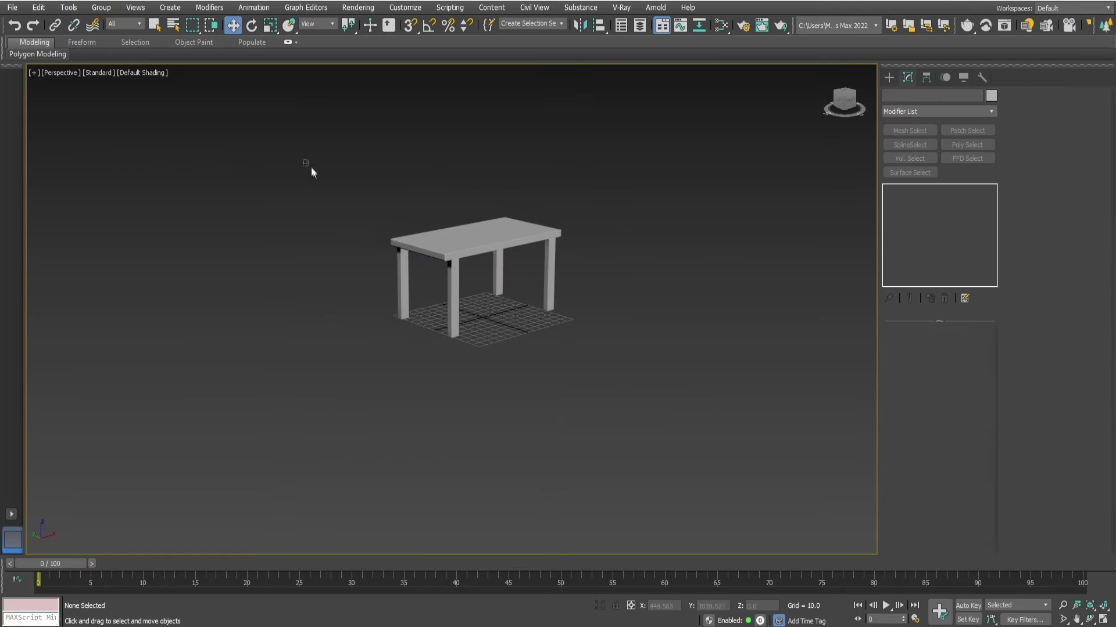
pyautogui.moveTo(302, 160); pyautogui.dragTo(625, 426)
pyautogui.click(17, 8)
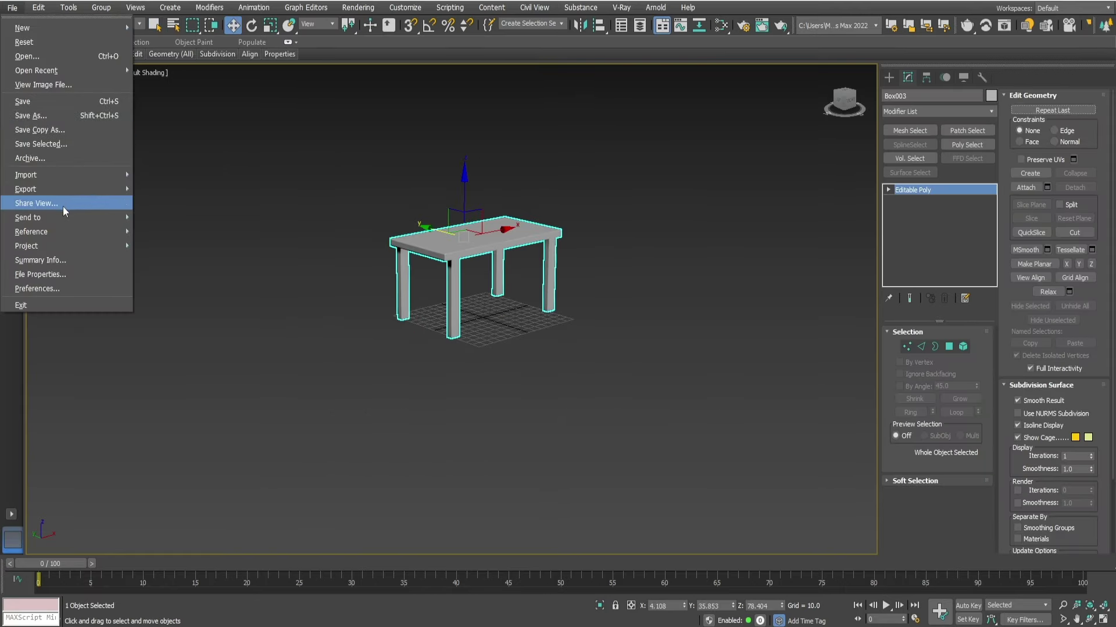
pyautogui.click(206, 194)
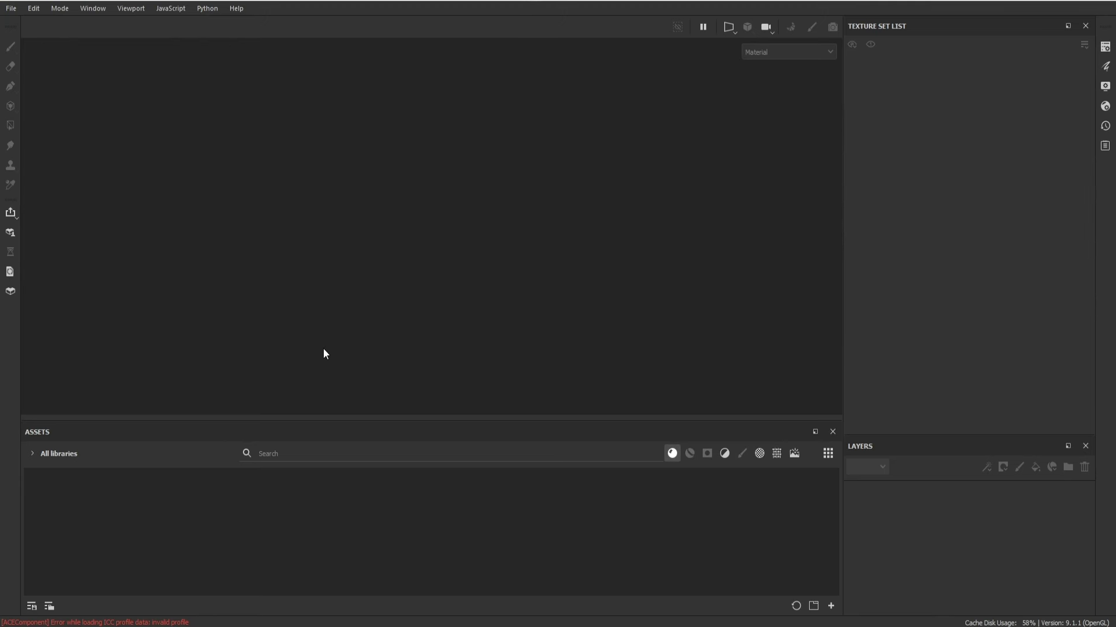
# Step: Start a new project using the PBR - Metallic Roughness Alpha-blend template at 2048 resolution
pyautogui.click(11, 8)
pyautogui.click(64, 23)
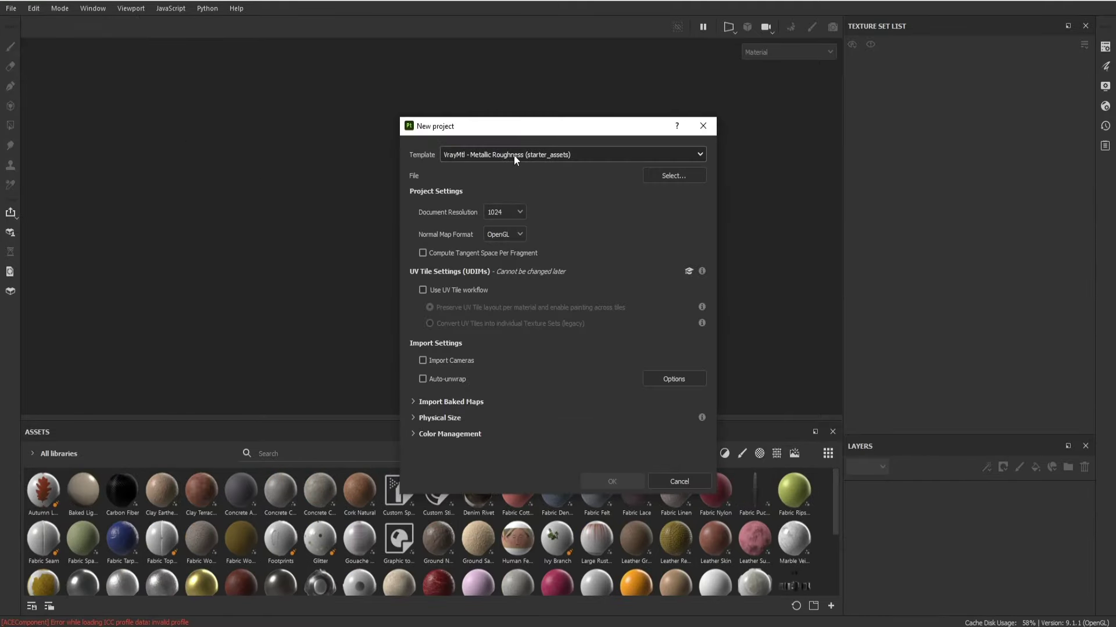
pyautogui.click(514, 155)
pyautogui.scroll(-3, 503, 265)
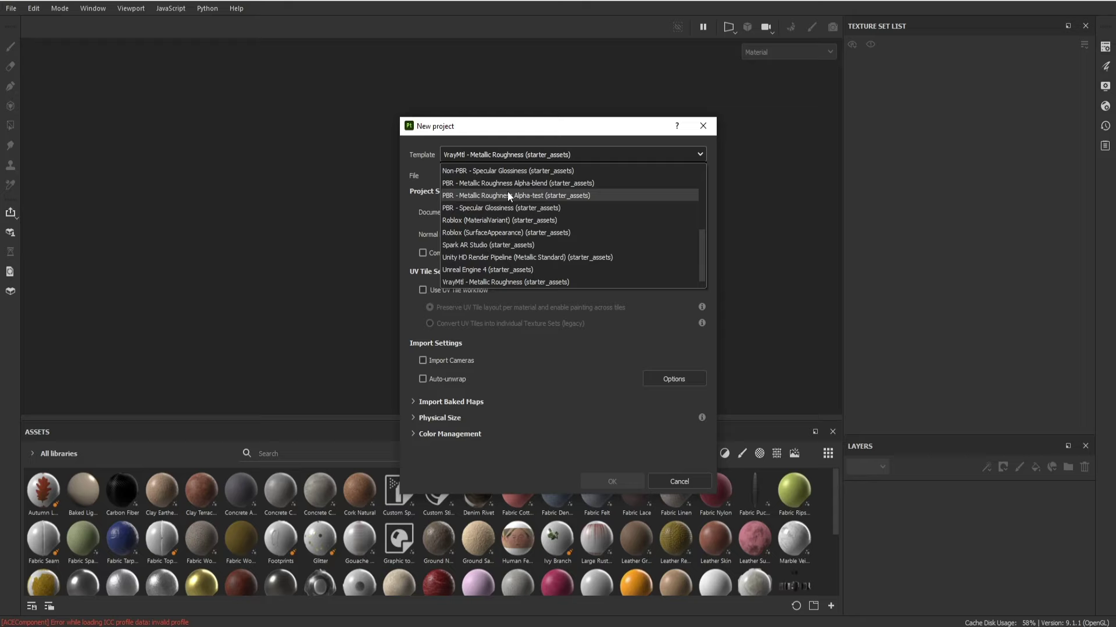
pyautogui.click(539, 184)
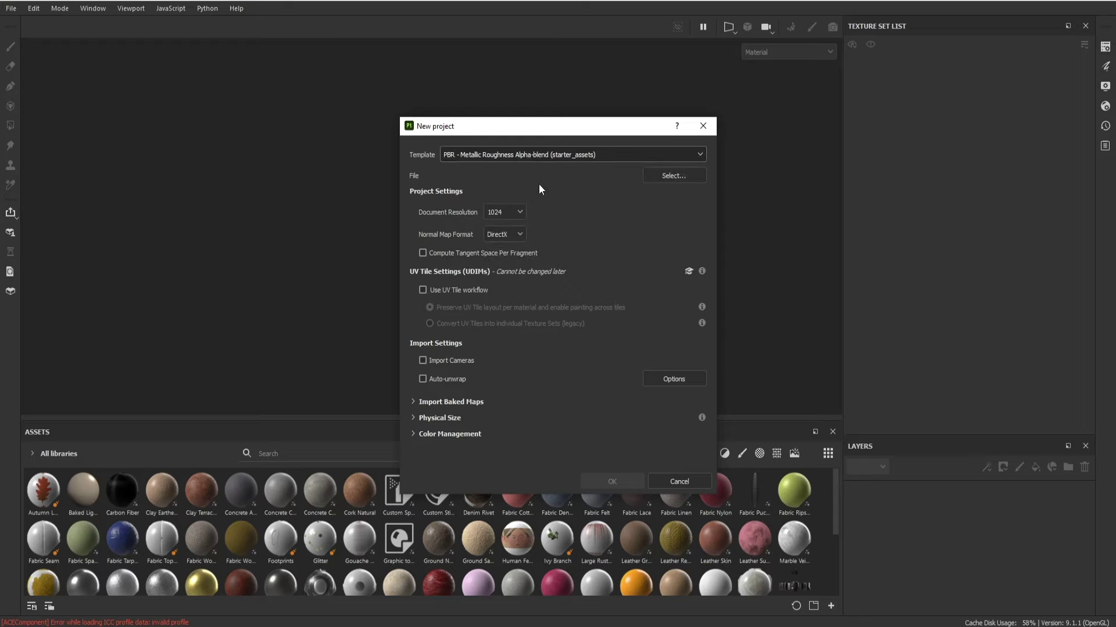
pyautogui.click(494, 212)
pyautogui.click(504, 277)
pyautogui.click(503, 212)
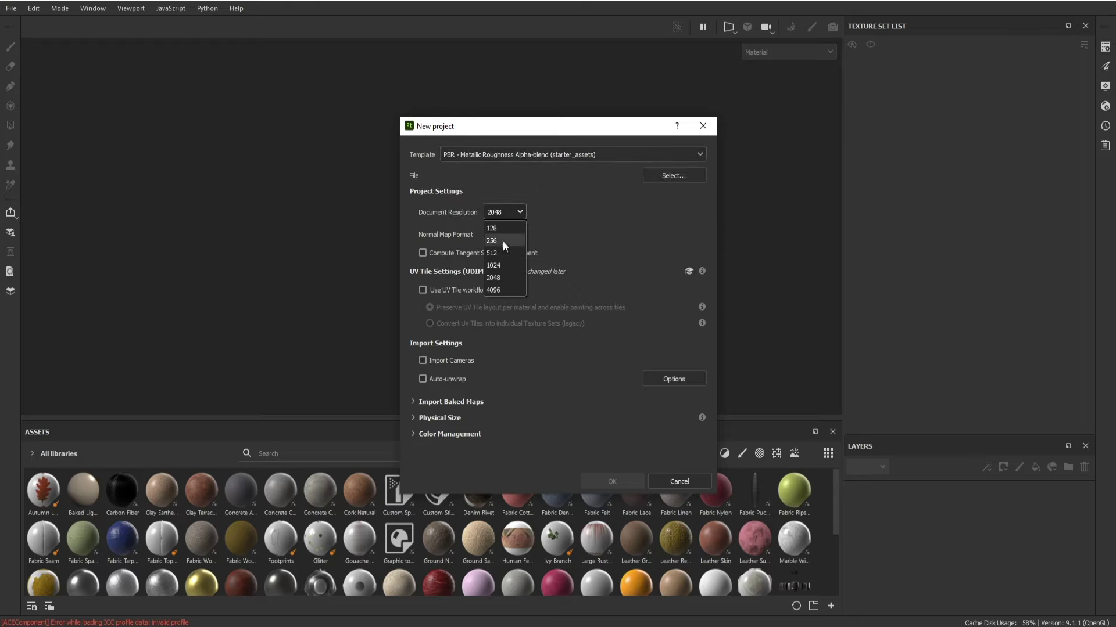
# Step: Choose Wooden table 3d.fbx as the mesh and create the project
pyautogui.click(683, 173)
pyautogui.click(541, 233)
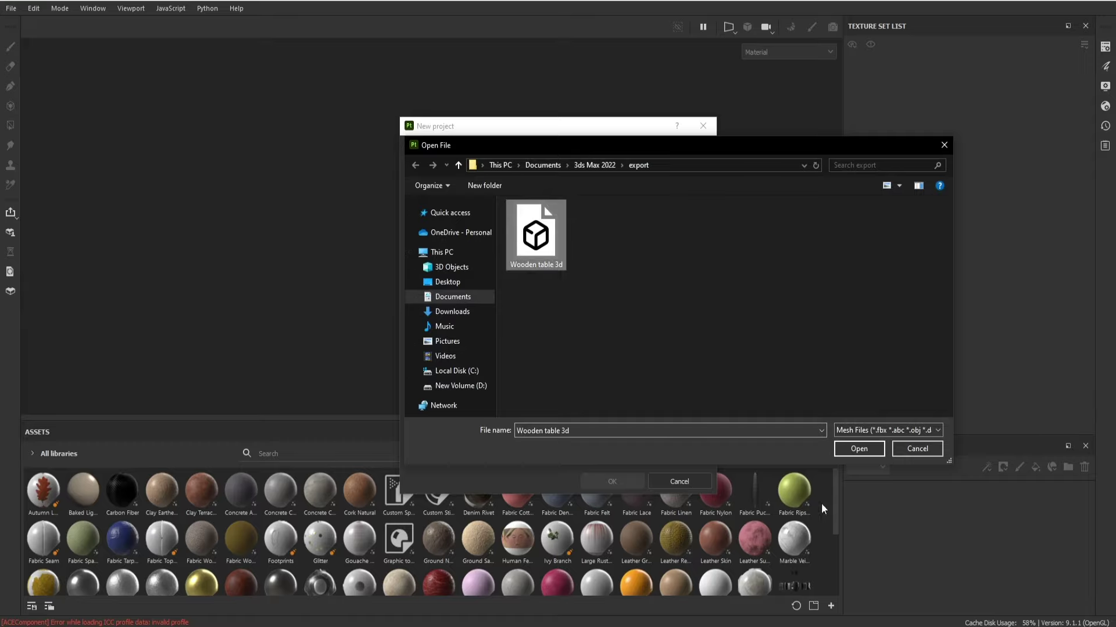
pyautogui.click(859, 449)
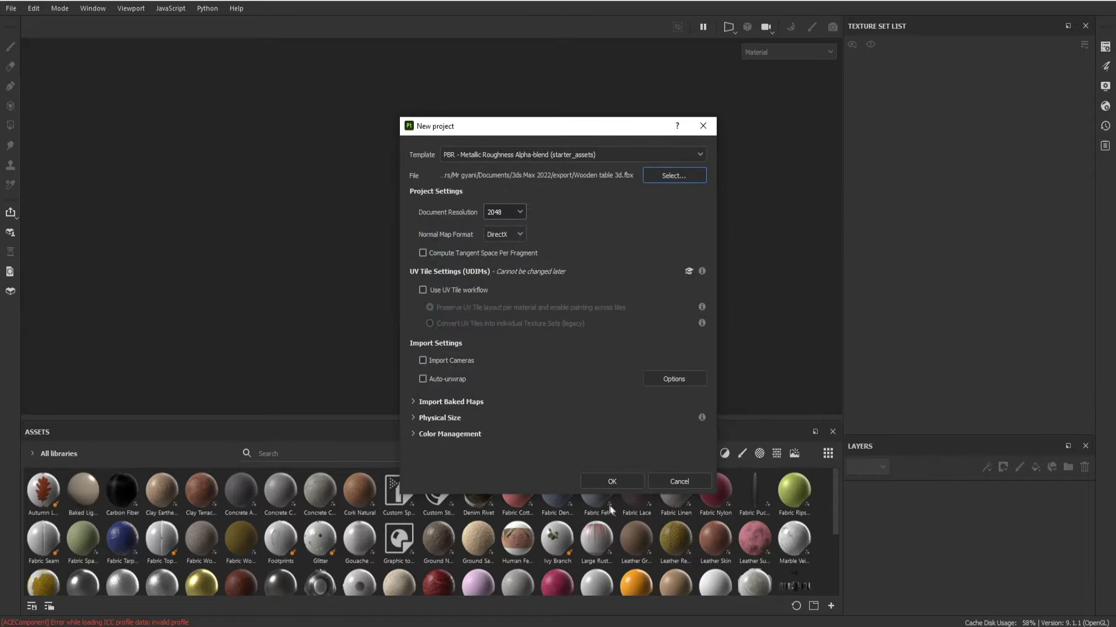
pyautogui.click(611, 481)
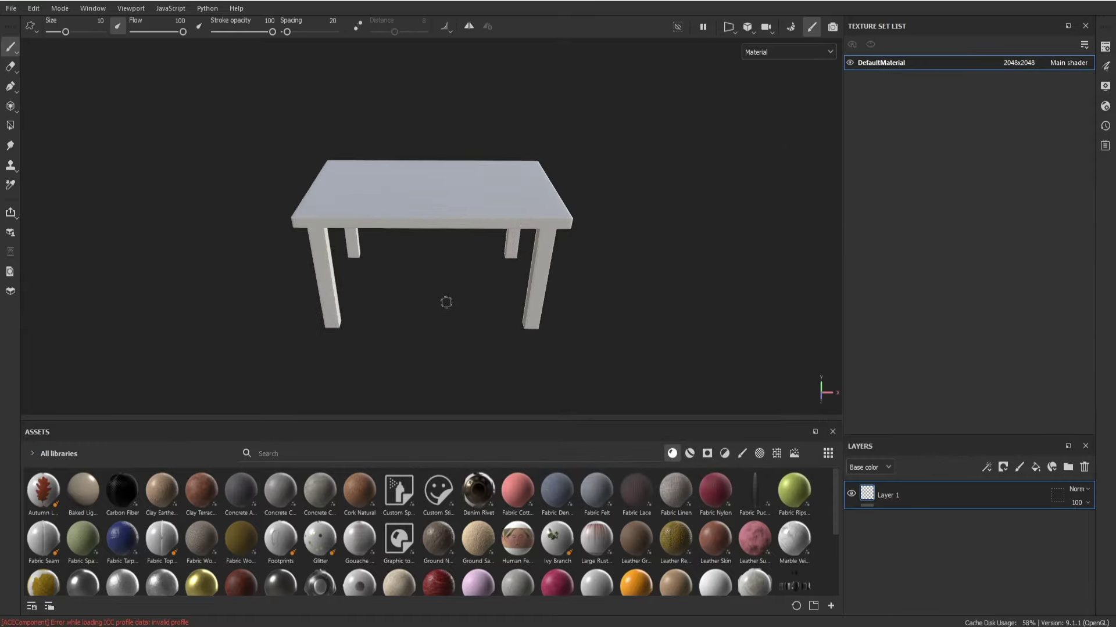
# Step: Dock the assets on the left, filter to materials, and drop Wood Chest Stylized onto the table
pyautogui.moveTo(446, 303)
pyautogui.keyDown('alt'); pyautogui.mouseDown()
pyautogui.moveTo(620, 288)
pyautogui.moveTo(376, 214)
pyautogui.moveTo(417, 221)
pyautogui.mouseUp(); pyautogui.keyUp('alt')
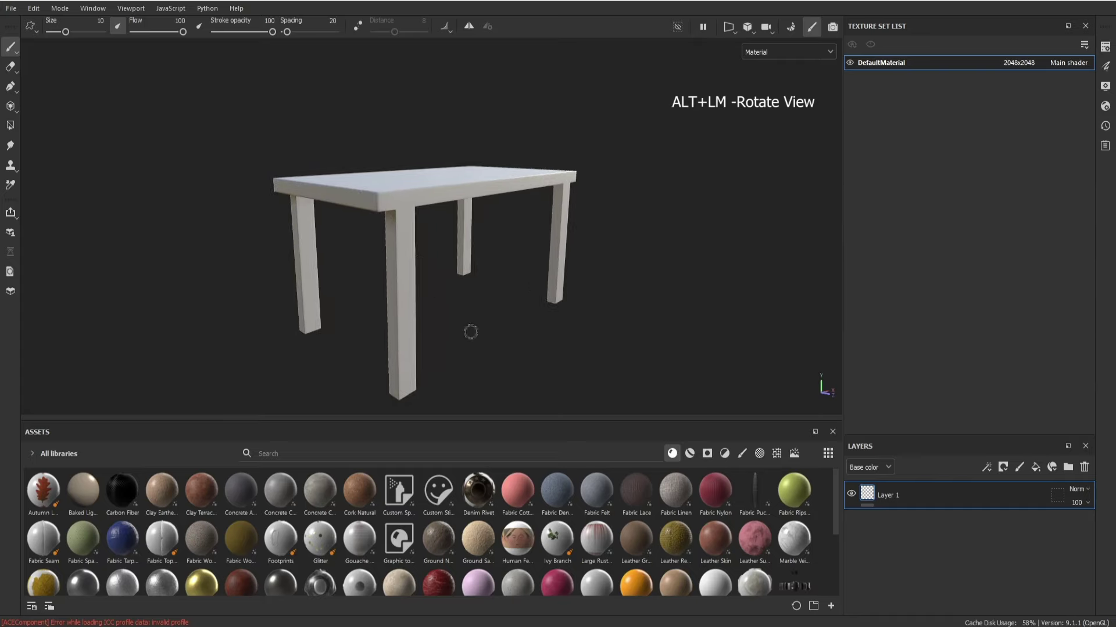
pyautogui.keyDown('alt'); pyautogui.moveTo(471, 332); pyautogui.dragTo(260, 159); pyautogui.keyUp('alt')
pyautogui.scroll(-3, 428, 324)
pyautogui.scroll(-2, 416, 324)
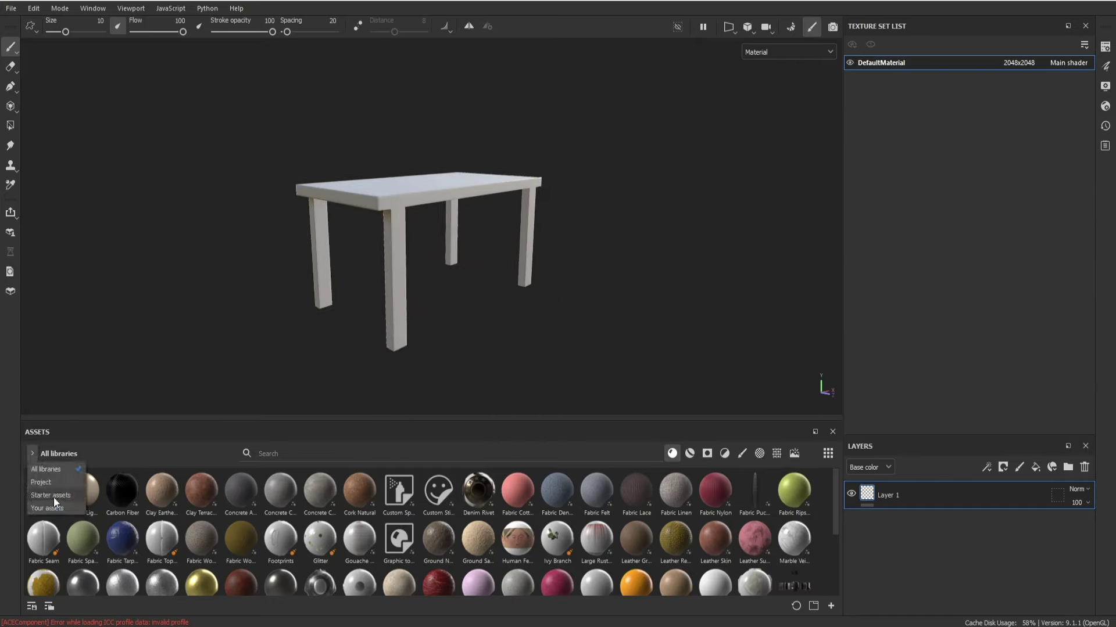
pyautogui.scroll(-3, 405, 500)
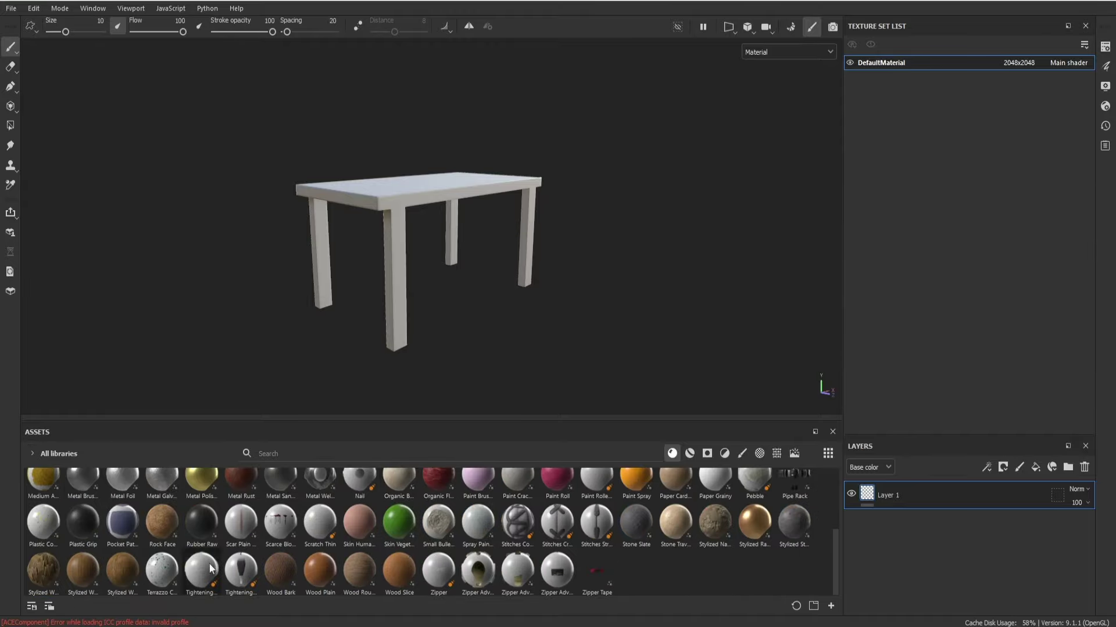
pyautogui.moveTo(43, 435); pyautogui.dragTo(130, 453)
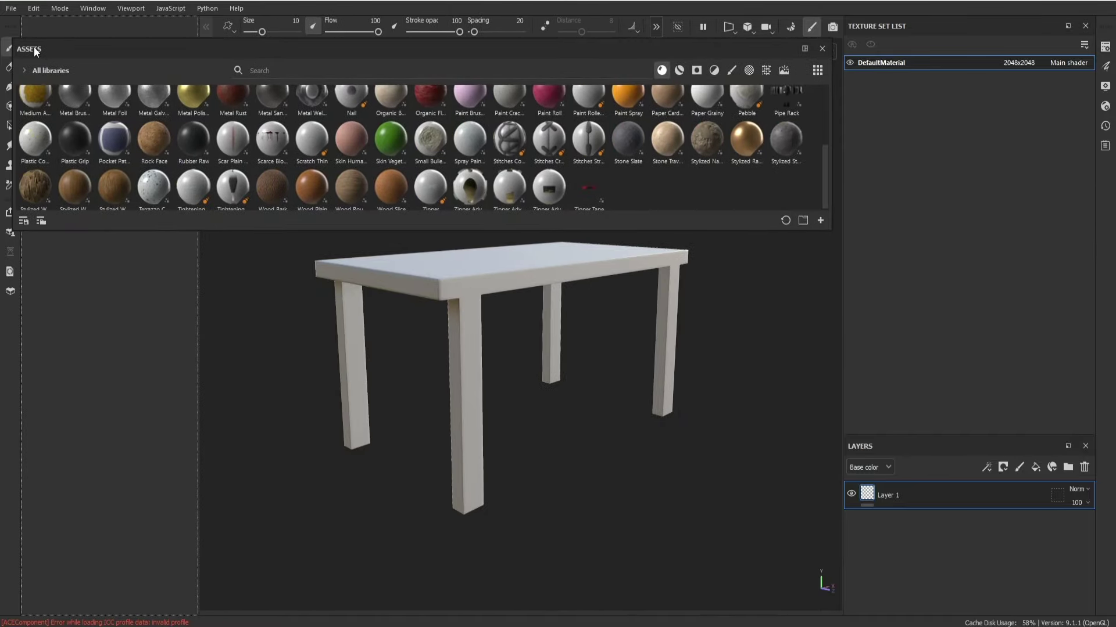
pyautogui.click(51, 82)
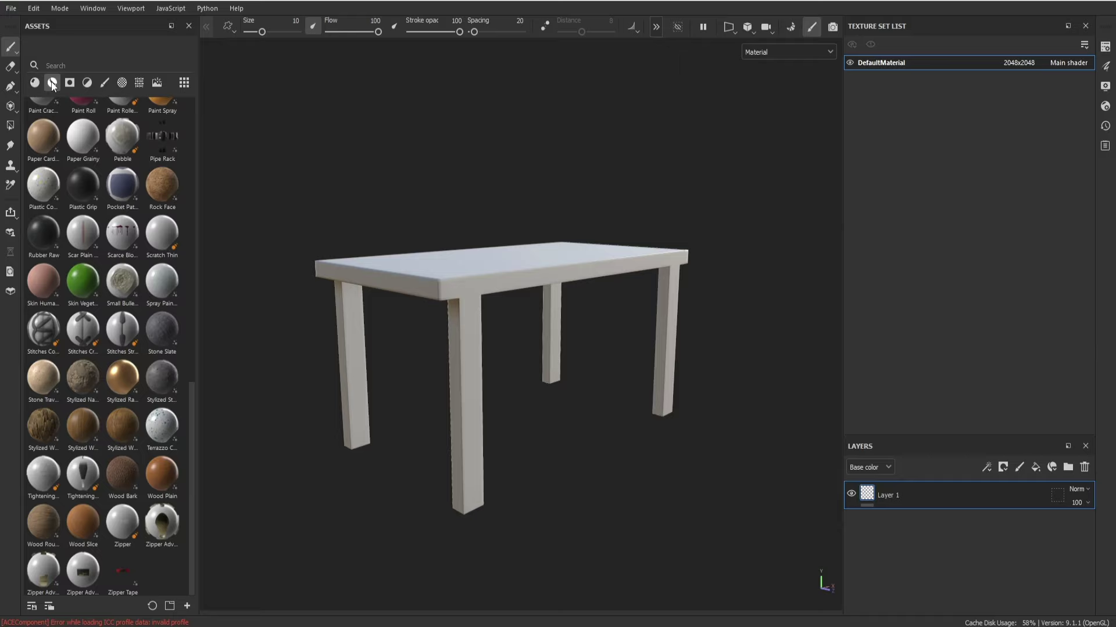
pyautogui.scroll(-5, 95, 319)
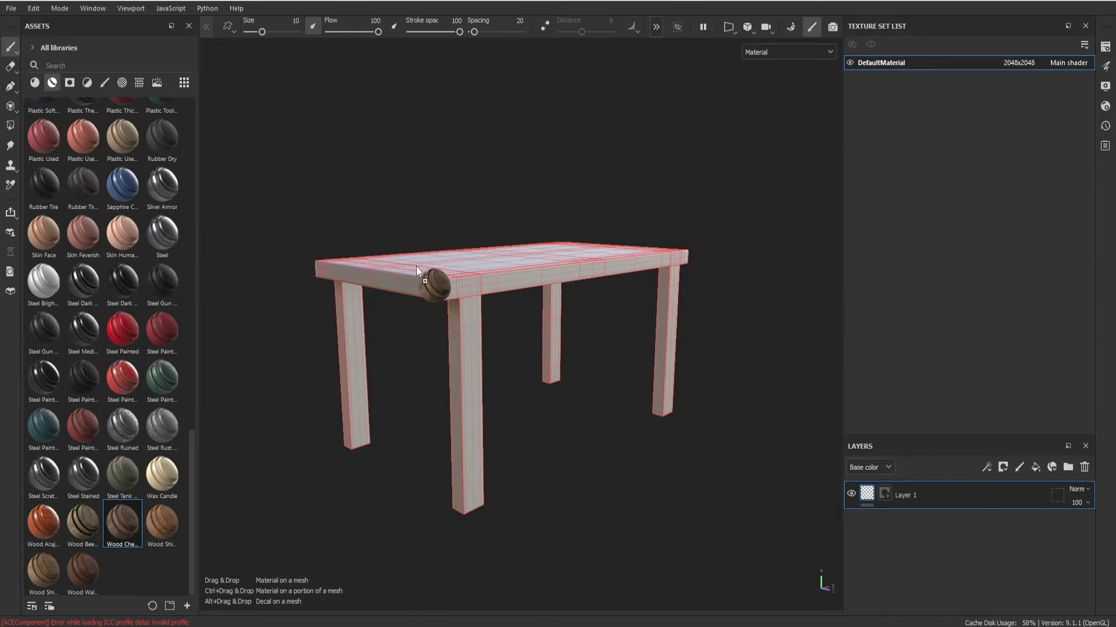
pyautogui.moveTo(118, 532)
pyautogui.mouseDown()
pyautogui.moveTo(416, 266)
pyautogui.moveTo(455, 366)
pyautogui.moveTo(473, 281)
pyautogui.mouseUp()
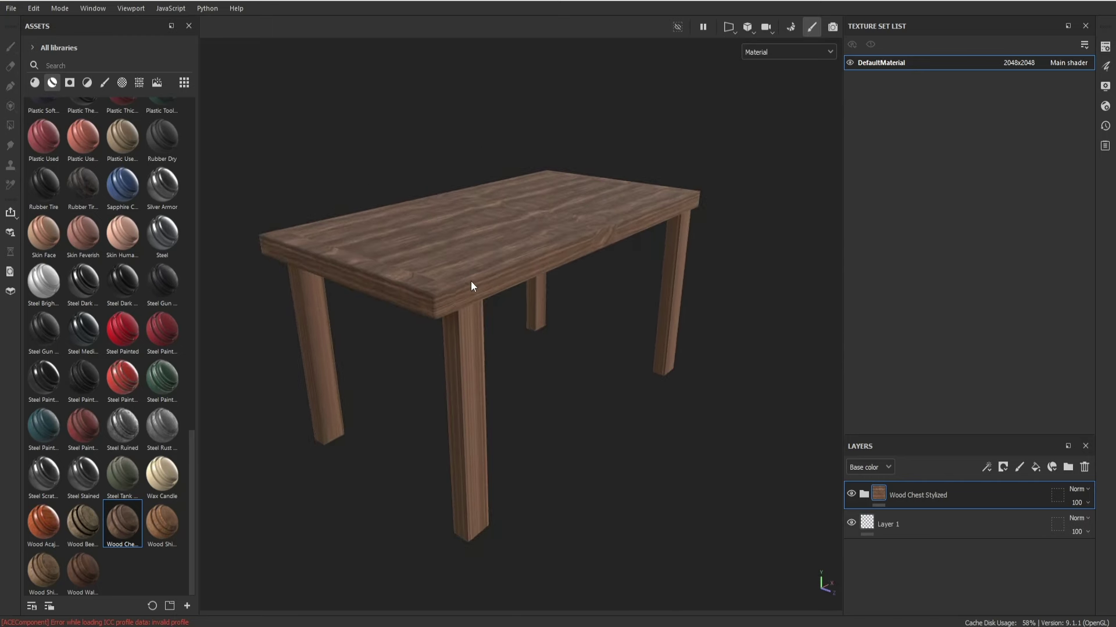
# Step: Switch the viewport to the Iray render and bring up Display Settings
pyautogui.press('F10')
pyautogui.scroll(-2, 679, 312)
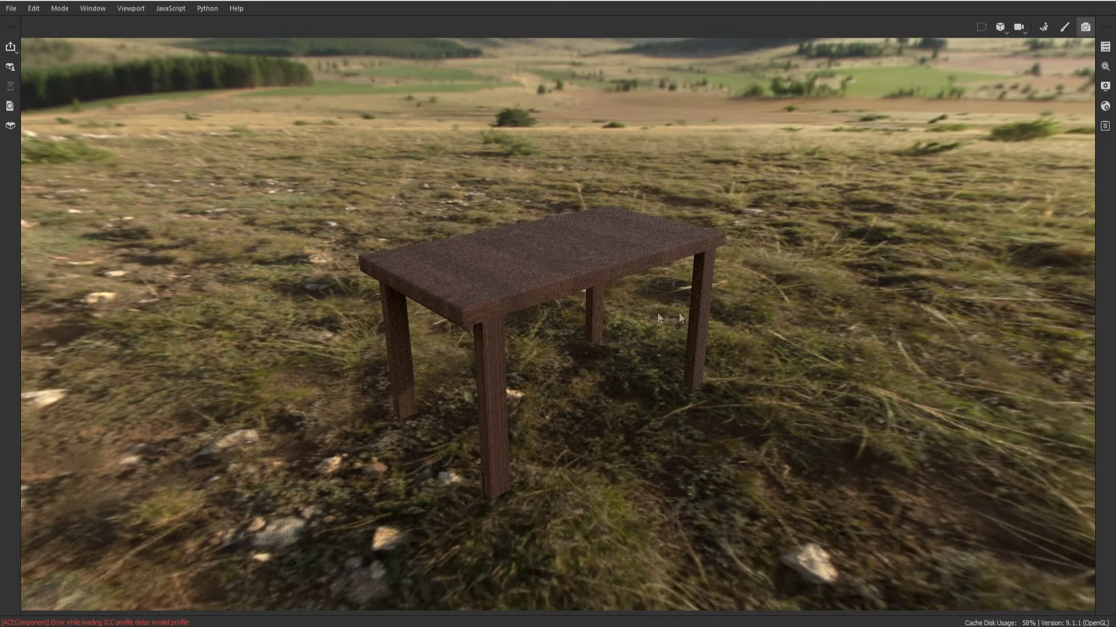
pyautogui.scroll(3, 751, 280)
pyautogui.scroll(-2, 504, 259)
pyautogui.scroll(2, 467, 309)
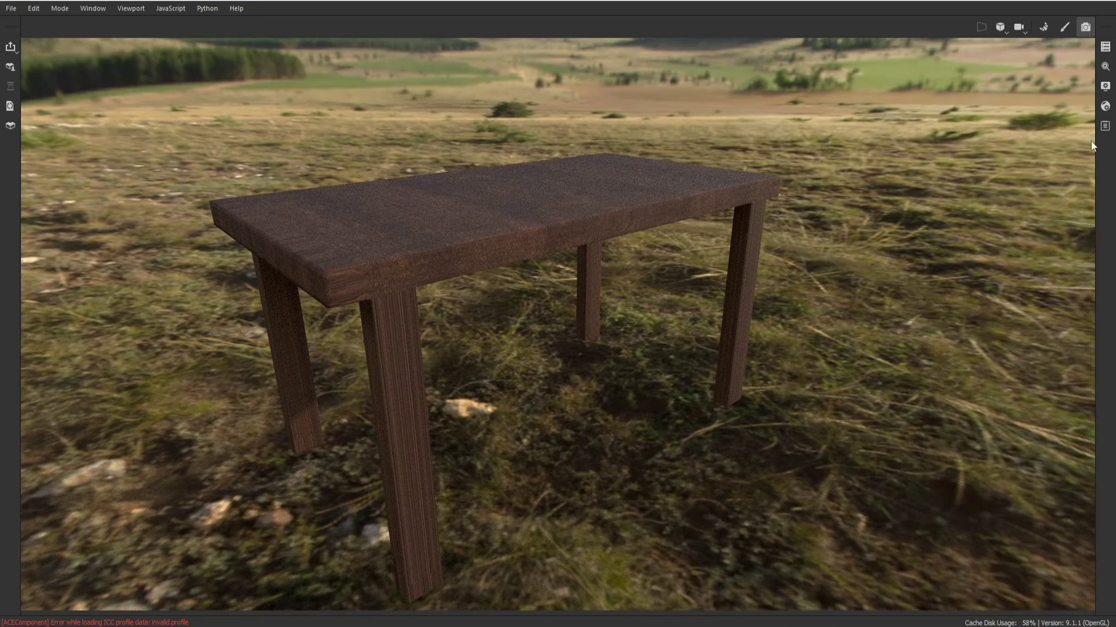
pyautogui.click(1106, 47)
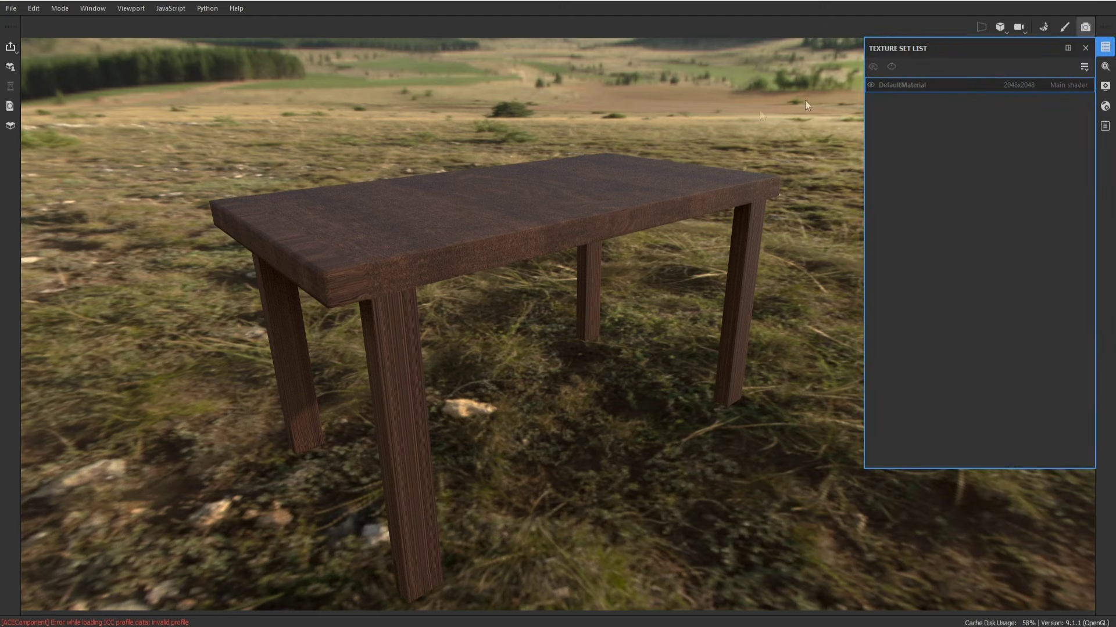
pyautogui.click(1105, 68)
pyautogui.click(1105, 86)
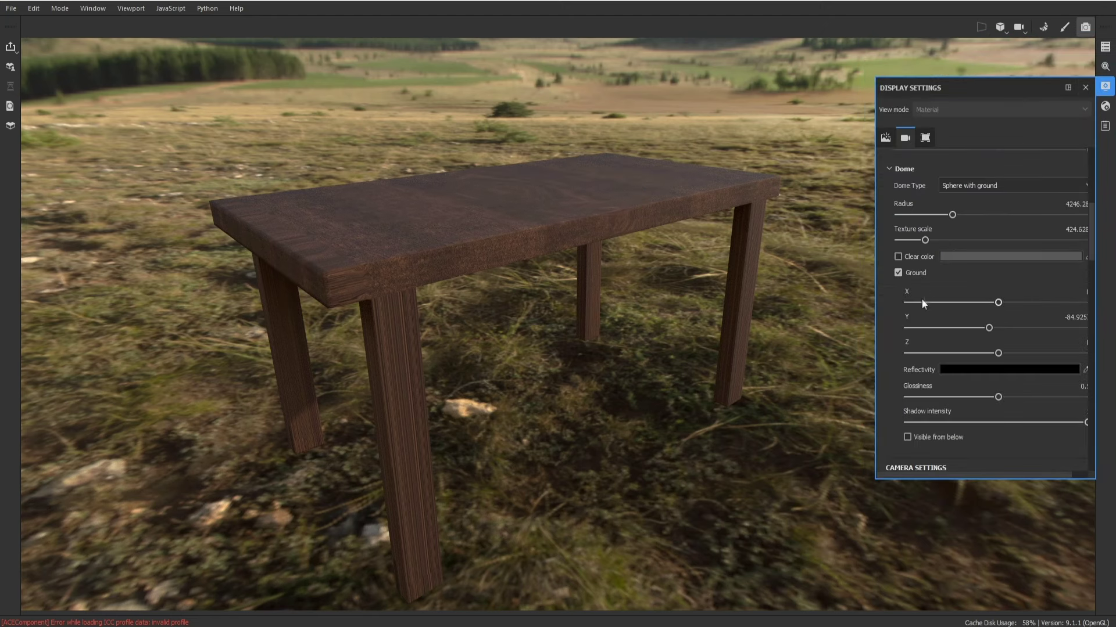
# Step: Replace the environment backdrop with a flat dark grey clear colour, 4D4D4D
pyautogui.scroll(2, 909, 315)
pyautogui.click(898, 330)
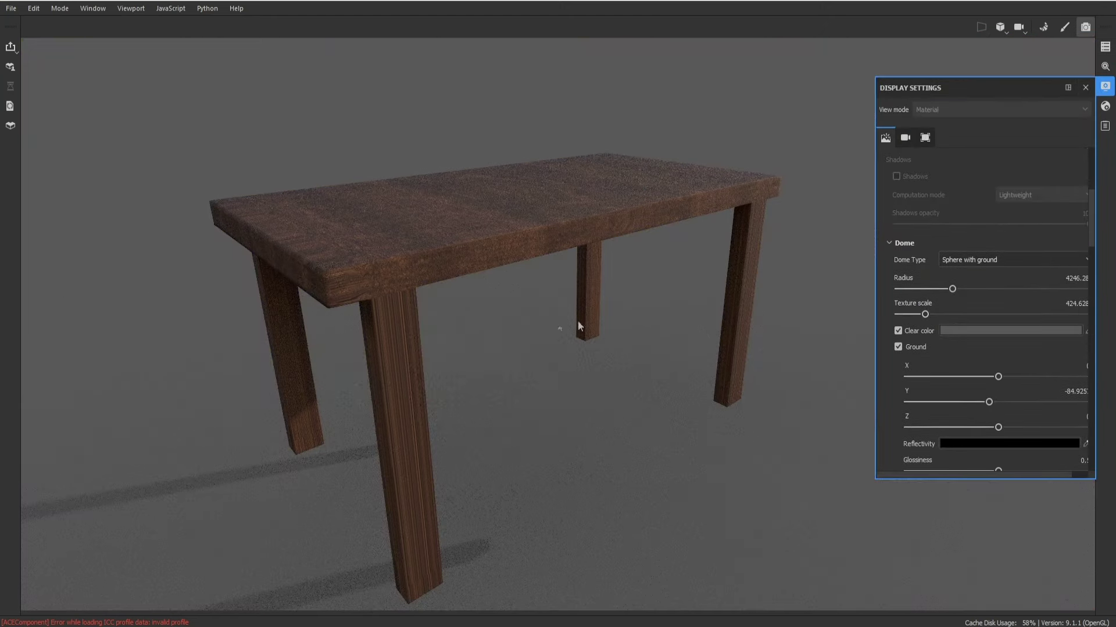
pyautogui.click(941, 332)
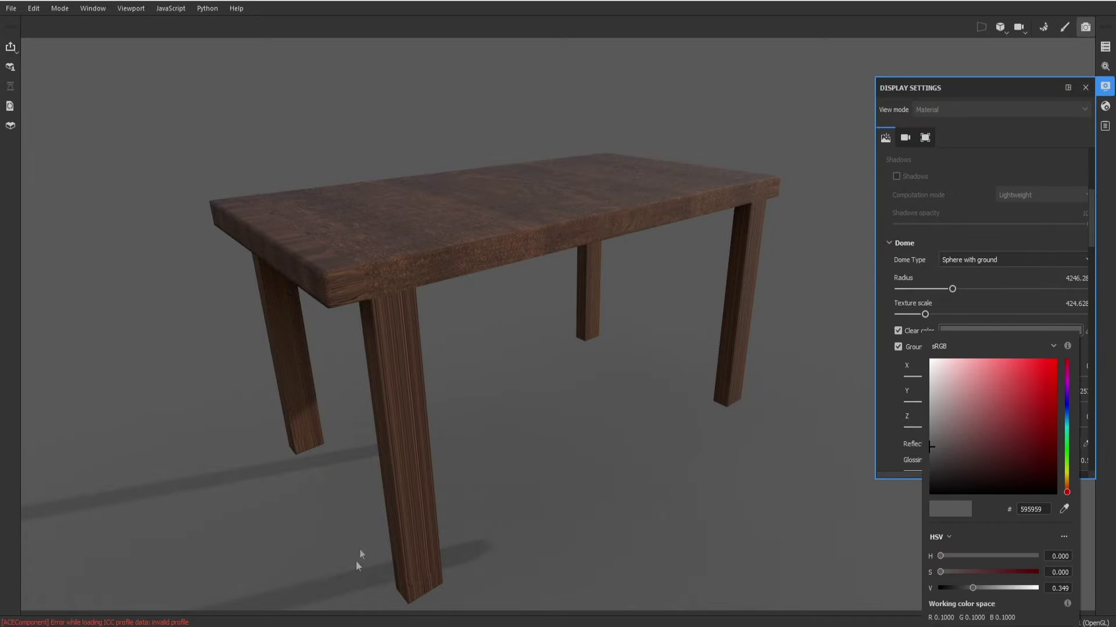
pyautogui.click(957, 376)
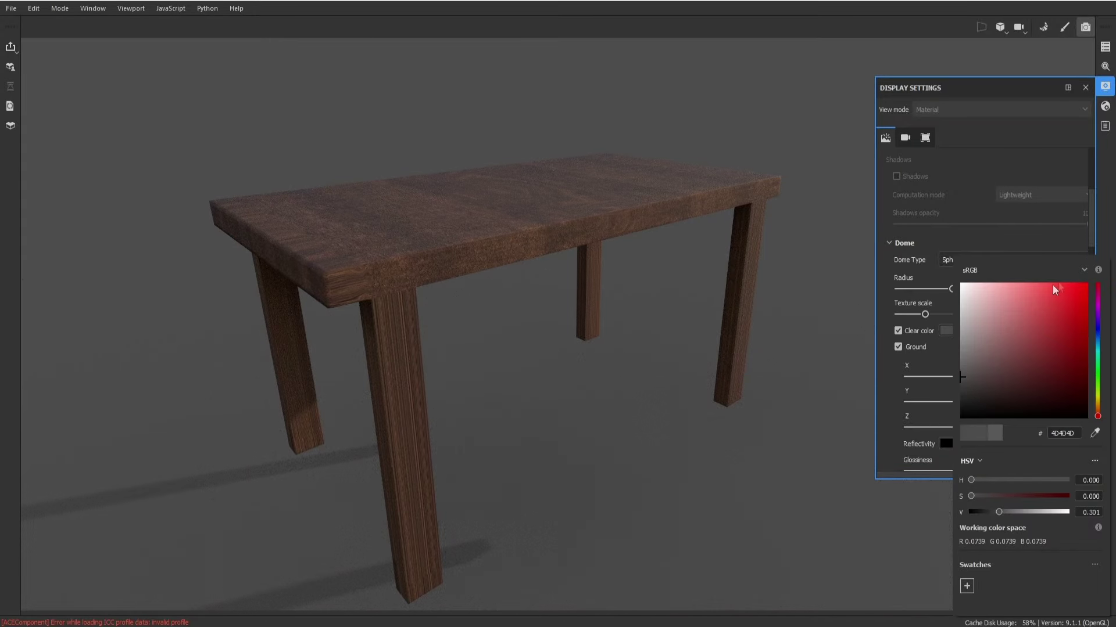
pyautogui.click(1046, 270)
pyautogui.click(933, 396)
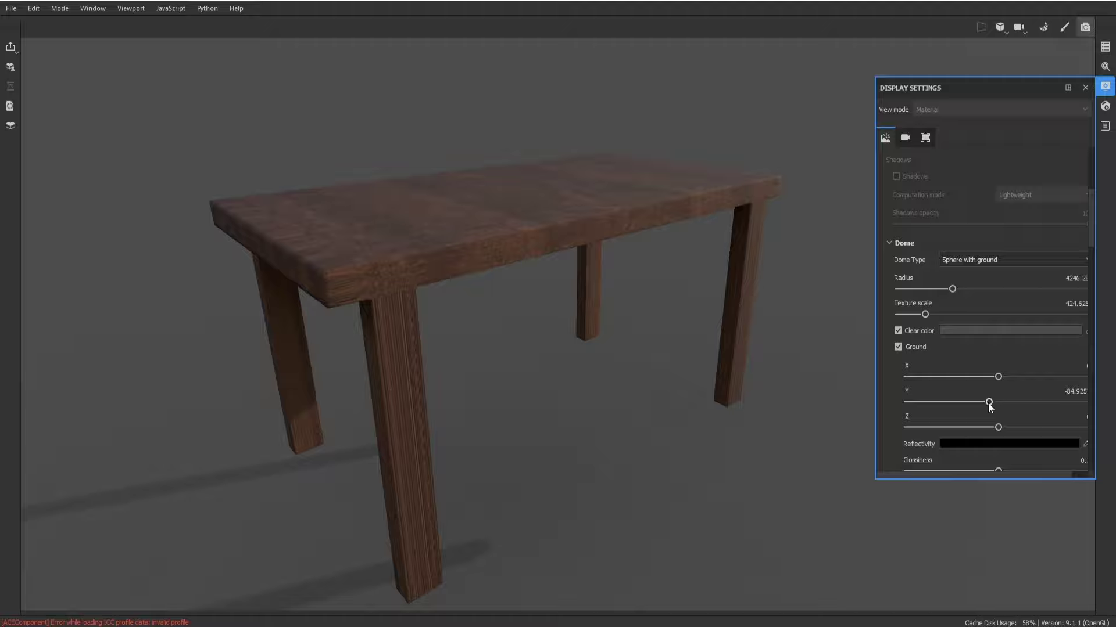
# Step: Reposition the ground plane under the table's shadows, raising Z to 728.662, and tune its glossiness
pyautogui.moveTo(989, 402); pyautogui.dragTo(995, 398)
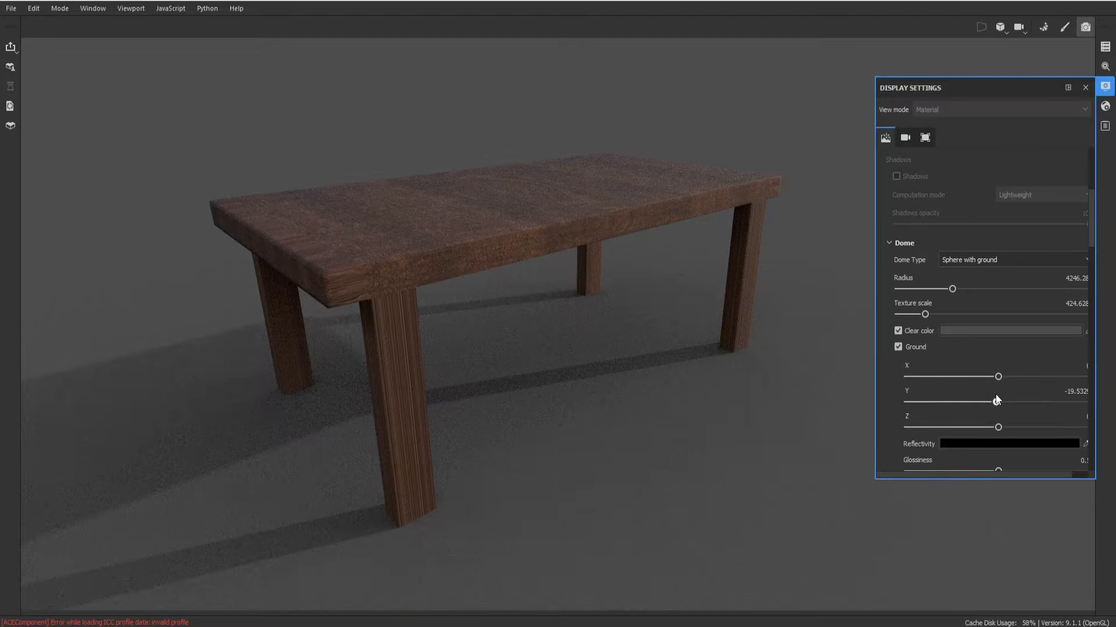
pyautogui.scroll(-3, 1076, 394)
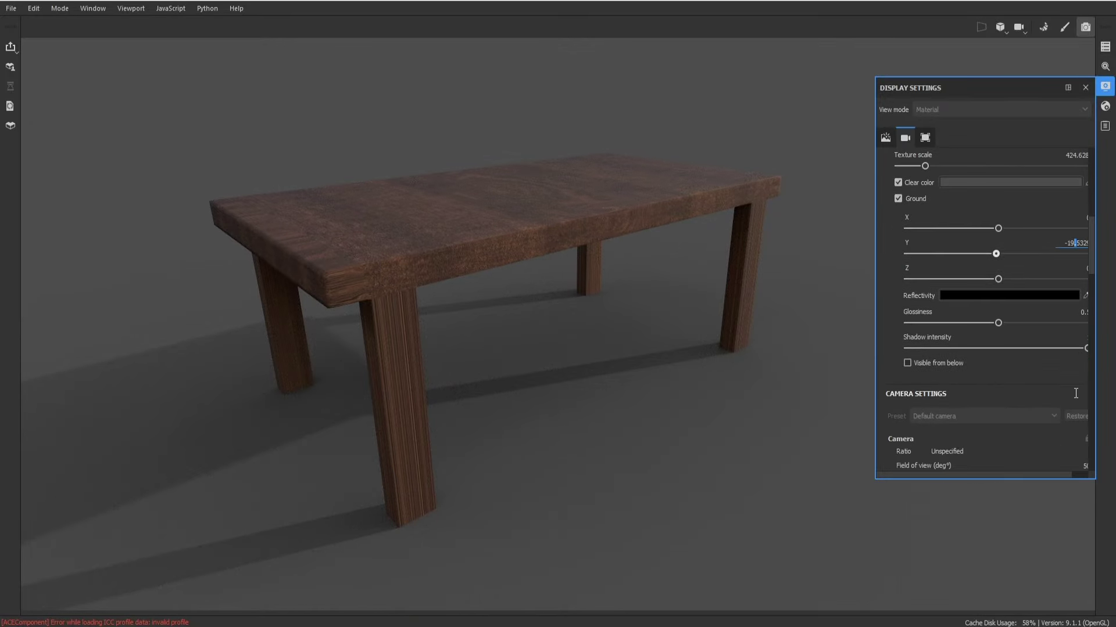
pyautogui.moveTo(996, 254); pyautogui.dragTo(992, 254)
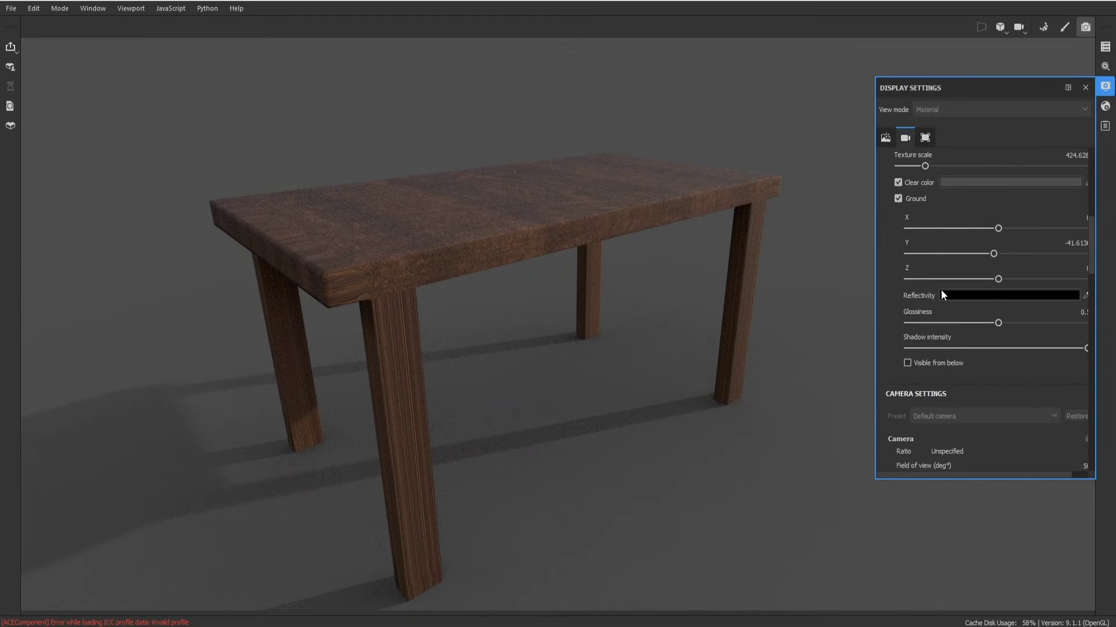
pyautogui.scroll(-2, 523, 340)
pyautogui.moveTo(331, 316)
pyautogui.keyDown('alt'); pyautogui.mouseDown()
pyautogui.moveTo(336, 361)
pyautogui.moveTo(663, 348)
pyautogui.moveTo(383, 337)
pyautogui.moveTo(249, 364)
pyautogui.moveTo(274, 373)
pyautogui.moveTo(273, 391)
pyautogui.moveTo(281, 366)
pyautogui.moveTo(344, 398)
pyautogui.mouseUp(); pyautogui.keyUp('alt')
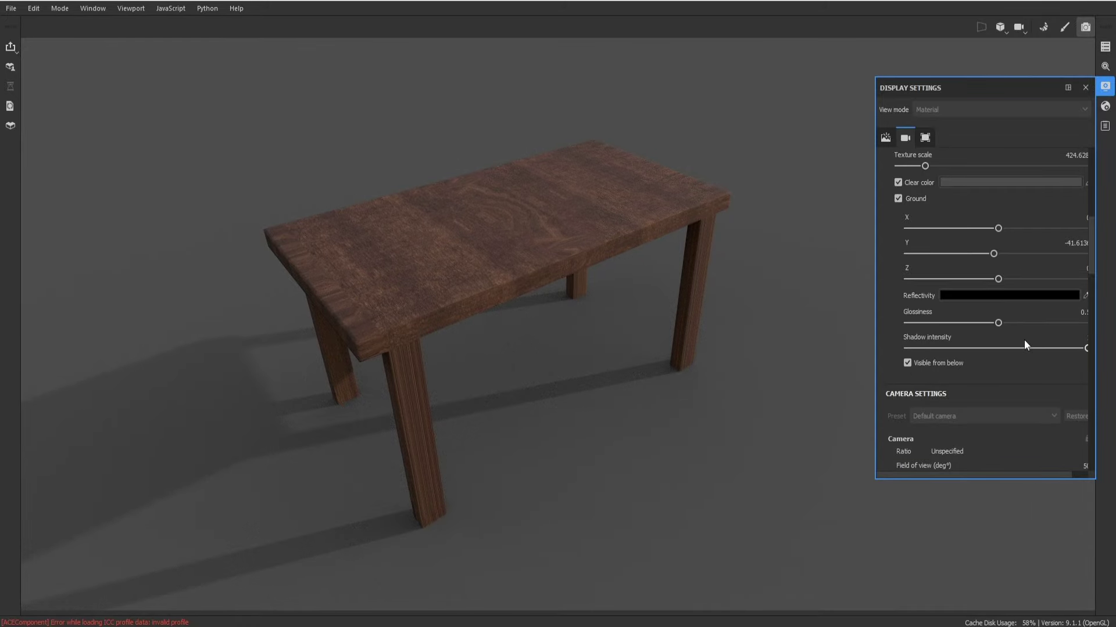
pyautogui.moveTo(1009, 324)
pyautogui.mouseDown()
pyautogui.moveTo(1034, 327)
pyautogui.moveTo(1001, 326)
pyautogui.mouseUp()
pyautogui.moveTo(998, 279)
pyautogui.mouseDown()
pyautogui.moveTo(1087, 288)
pyautogui.moveTo(994, 280)
pyautogui.moveTo(1075, 319)
pyautogui.mouseUp()
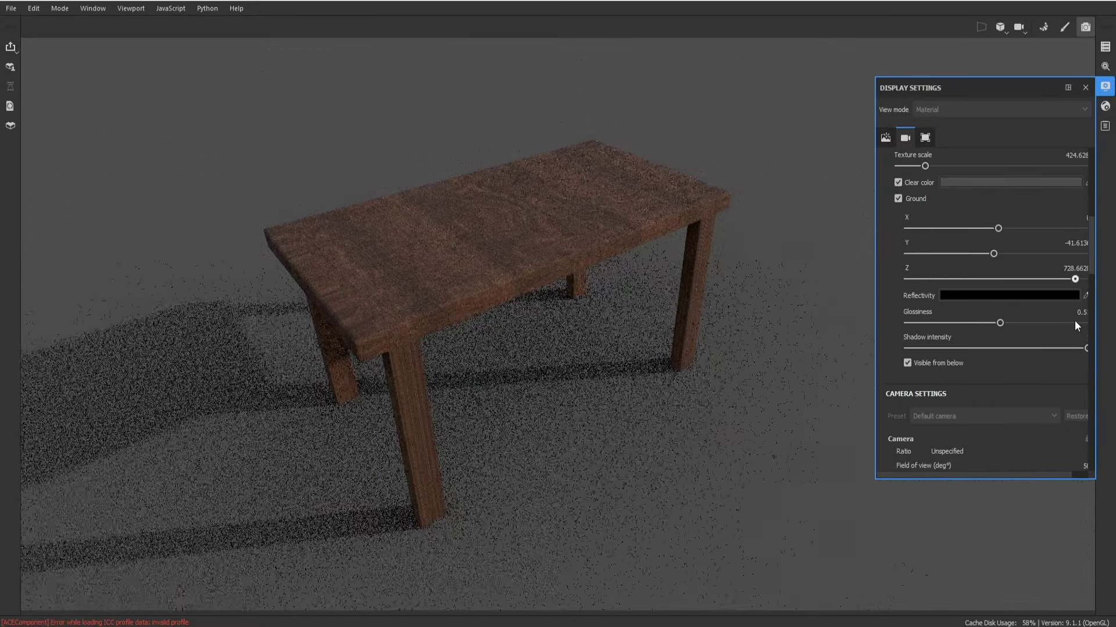
# Step: Enable camera post effects and boost colour-correction saturation to about 1.2
pyautogui.scroll(-3, 941, 371)
pyautogui.scroll(-3, 912, 407)
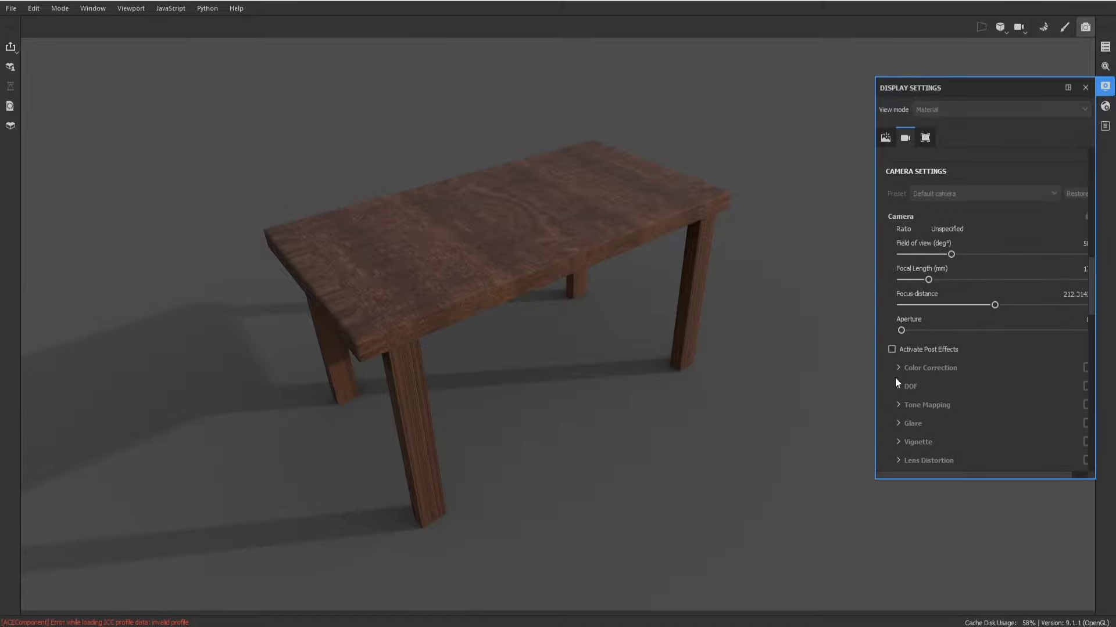
pyautogui.click(892, 349)
pyautogui.click(898, 370)
pyautogui.moveTo(1009, 393); pyautogui.dragTo(1015, 393)
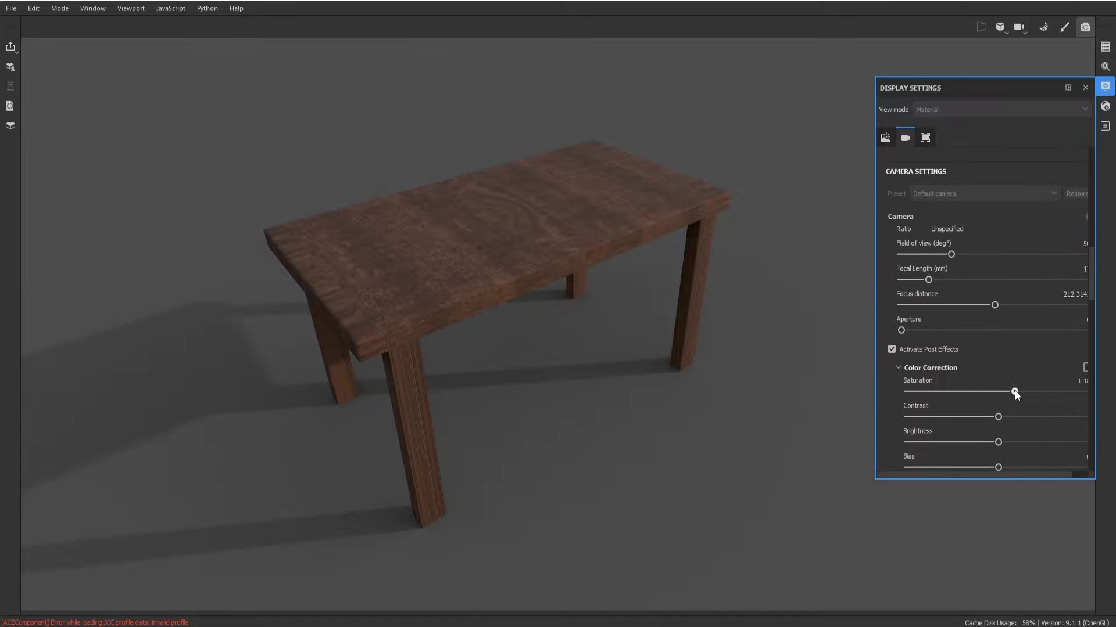
# Step: Raise the ground's glossiness to its maximum
pyautogui.scroll(-2, 988, 372)
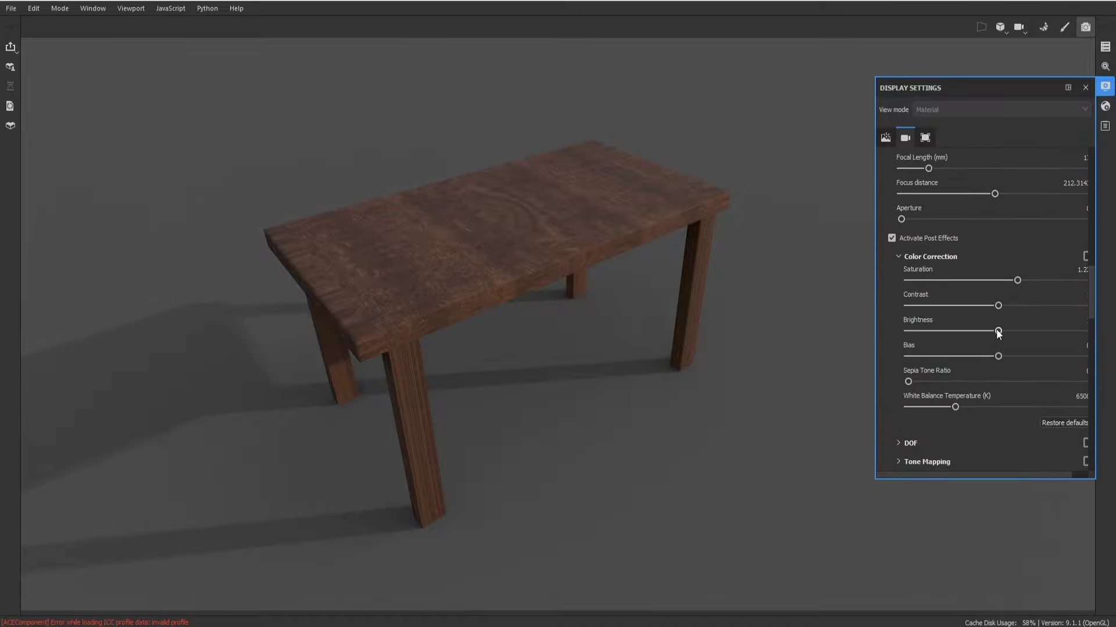
pyautogui.scroll(-2, 976, 371)
pyautogui.scroll(6, 915, 395)
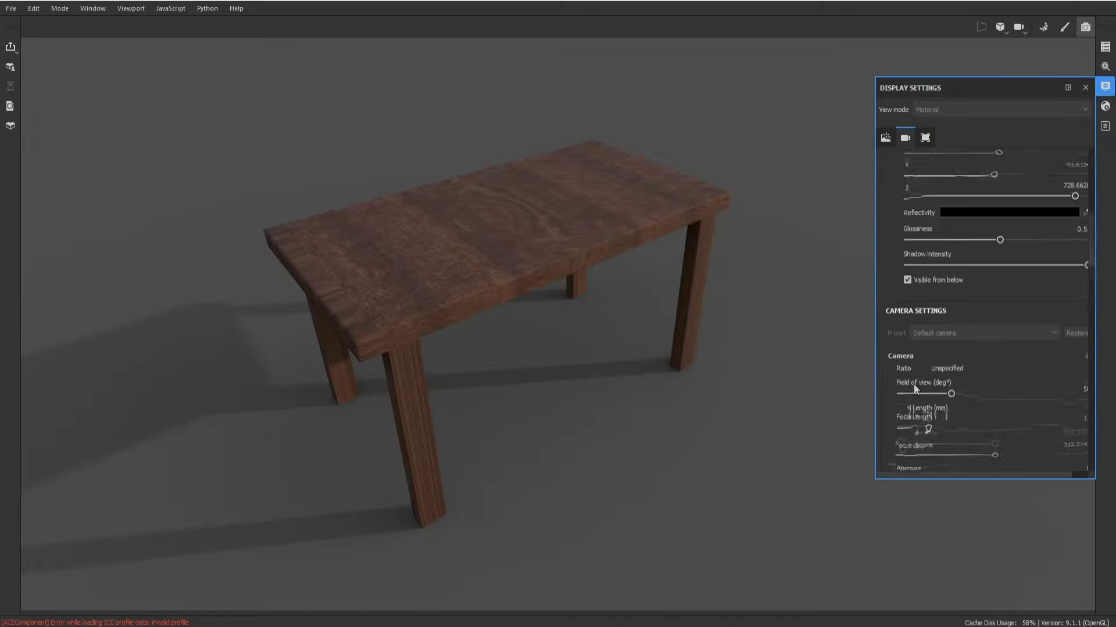
pyautogui.scroll(5, 917, 391)
pyautogui.scroll(1, 941, 337)
pyautogui.click(973, 296)
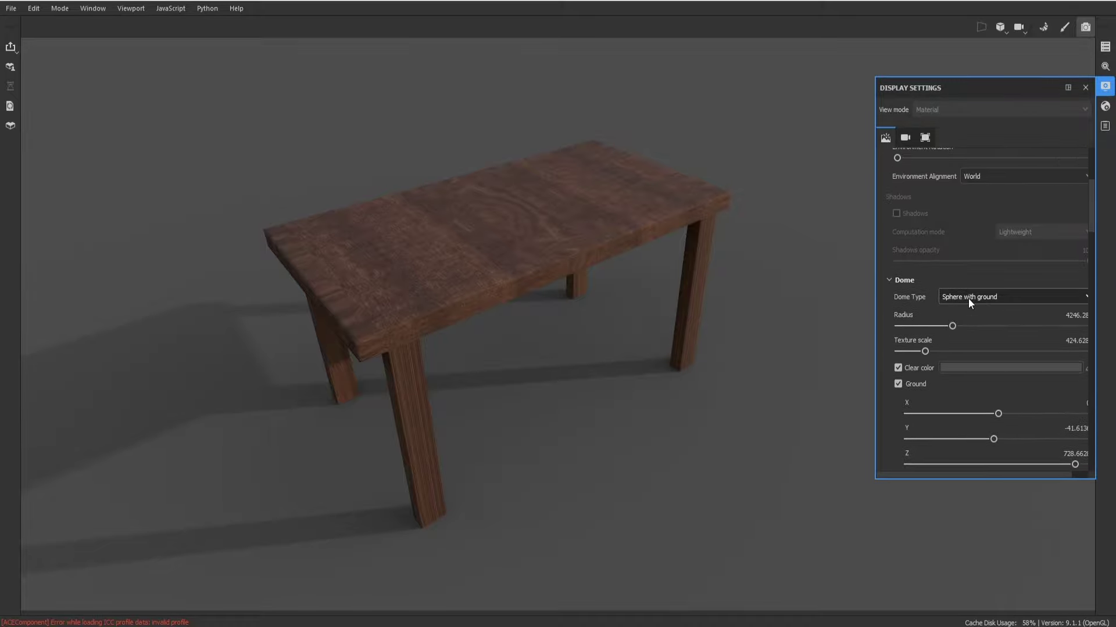
pyautogui.scroll(-2, 991, 360)
pyautogui.scroll(-1, 982, 380)
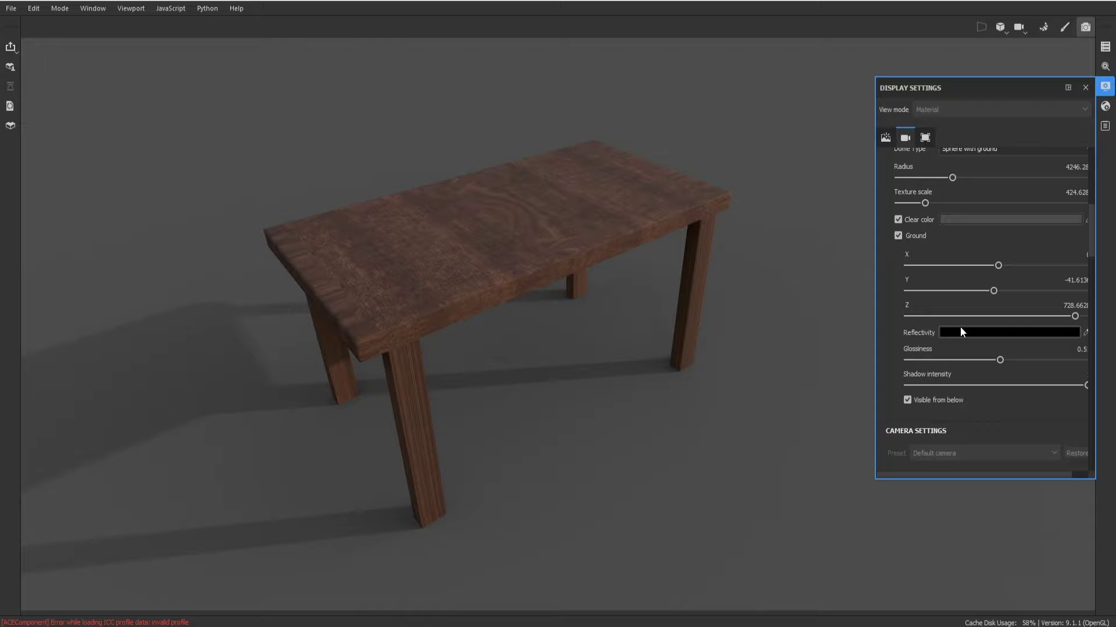
pyautogui.moveTo(1002, 361); pyautogui.dragTo(996, 360)
# Step: Lower the environment exposure to 0.5
pyautogui.scroll(4, 972, 336)
pyautogui.scroll(3, 971, 332)
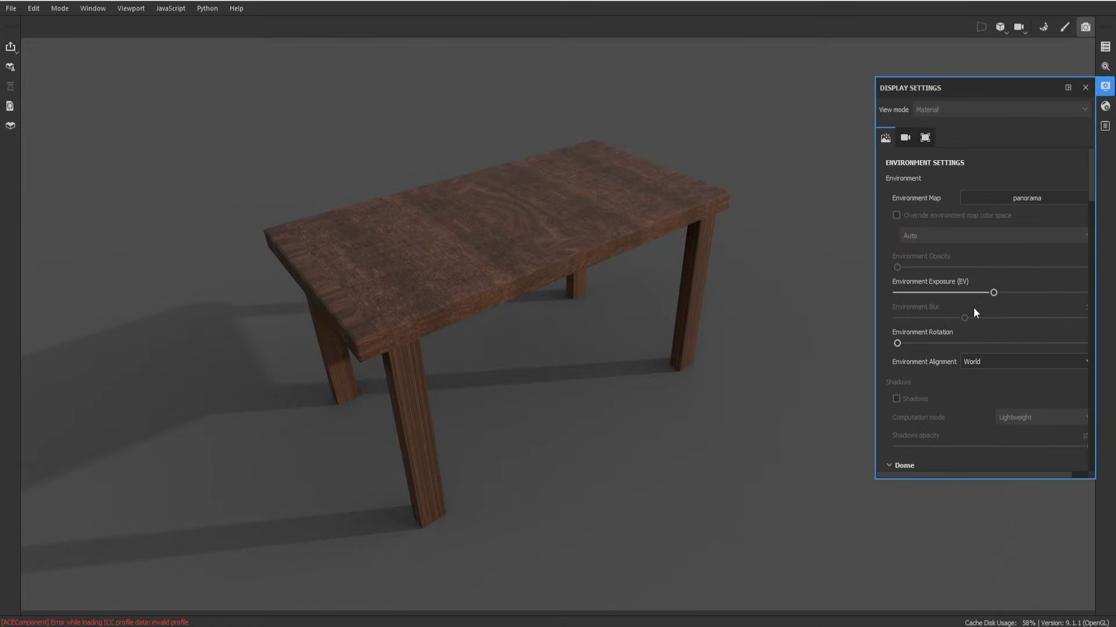
pyautogui.moveTo(992, 292); pyautogui.dragTo(999, 291)
pyautogui.moveTo(1002, 290); pyautogui.dragTo(998, 292)
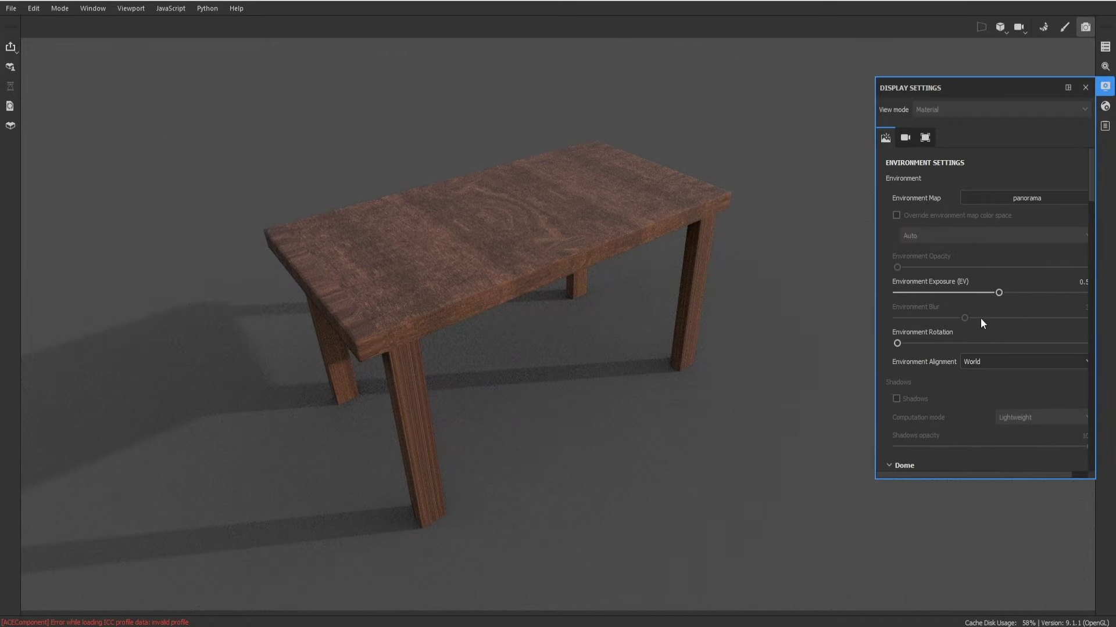
# Step: Try the Studio Black Soft, Studio Automotive Neutral and Cave Entry Forest environment maps
pyautogui.click(1027, 198)
pyautogui.click(1026, 315)
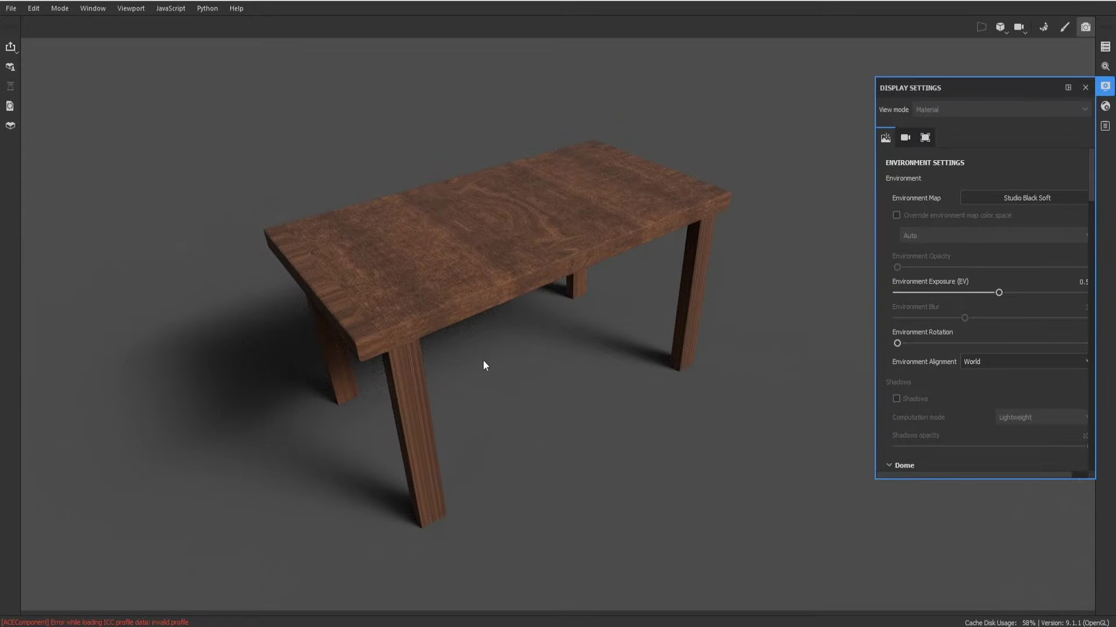
pyautogui.click(1026, 198)
pyautogui.click(1057, 302)
pyautogui.click(1020, 198)
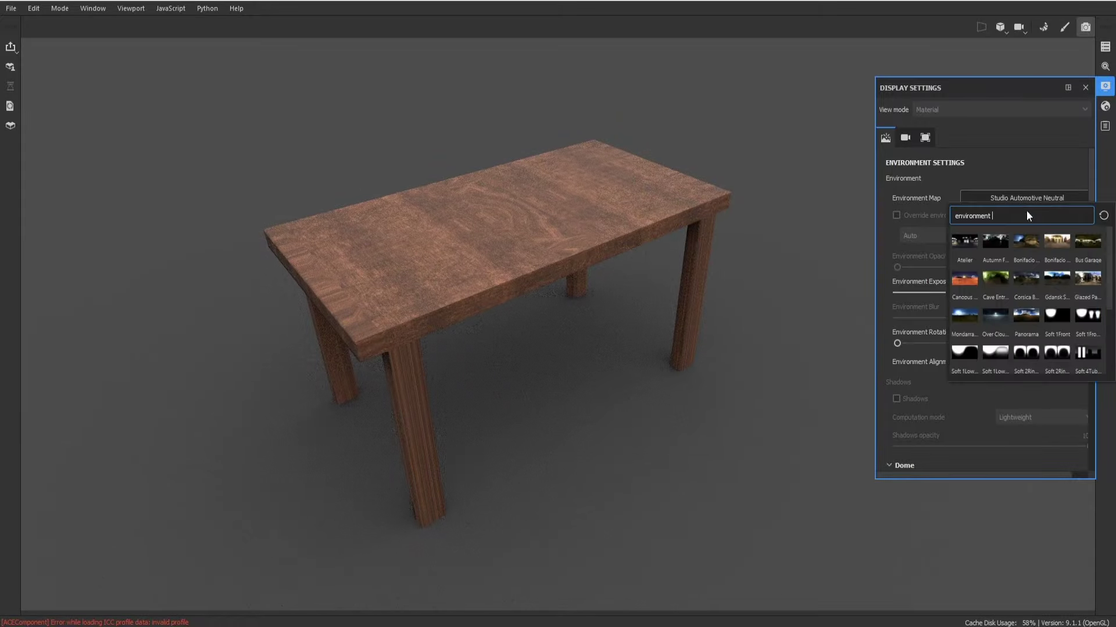
pyautogui.click(1055, 317)
pyautogui.click(1032, 196)
pyautogui.click(995, 279)
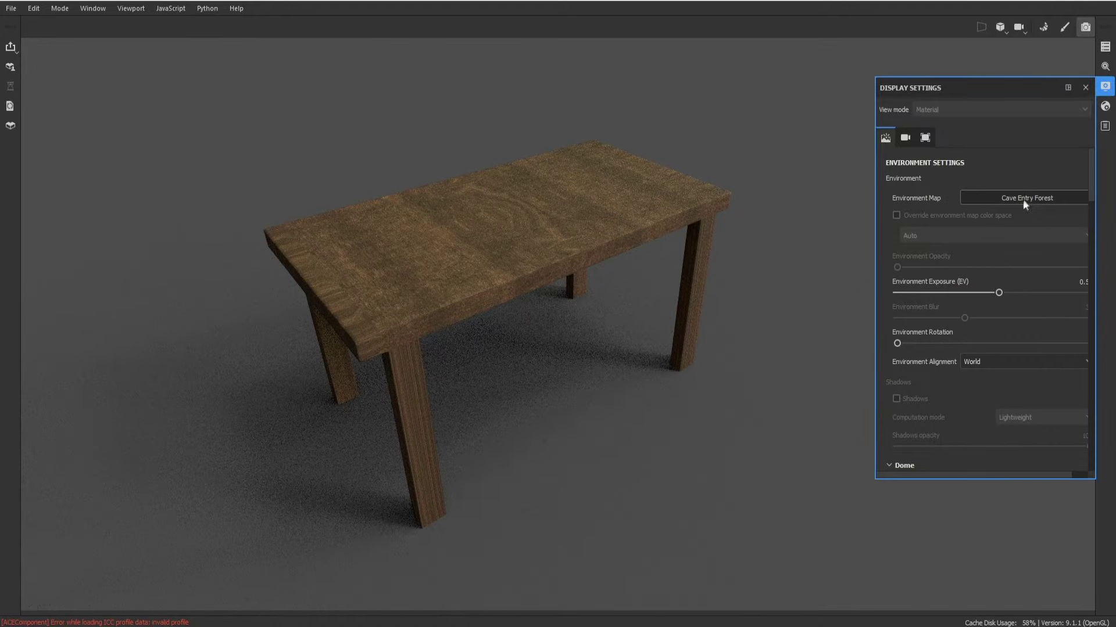
# Step: Try a red-toned environment map and look over the environment alignment options
pyautogui.click(1024, 200)
pyautogui.scroll(-2, 995, 306)
pyautogui.click(961, 307)
pyautogui.scroll(-2, 975, 293)
pyautogui.click(1012, 285)
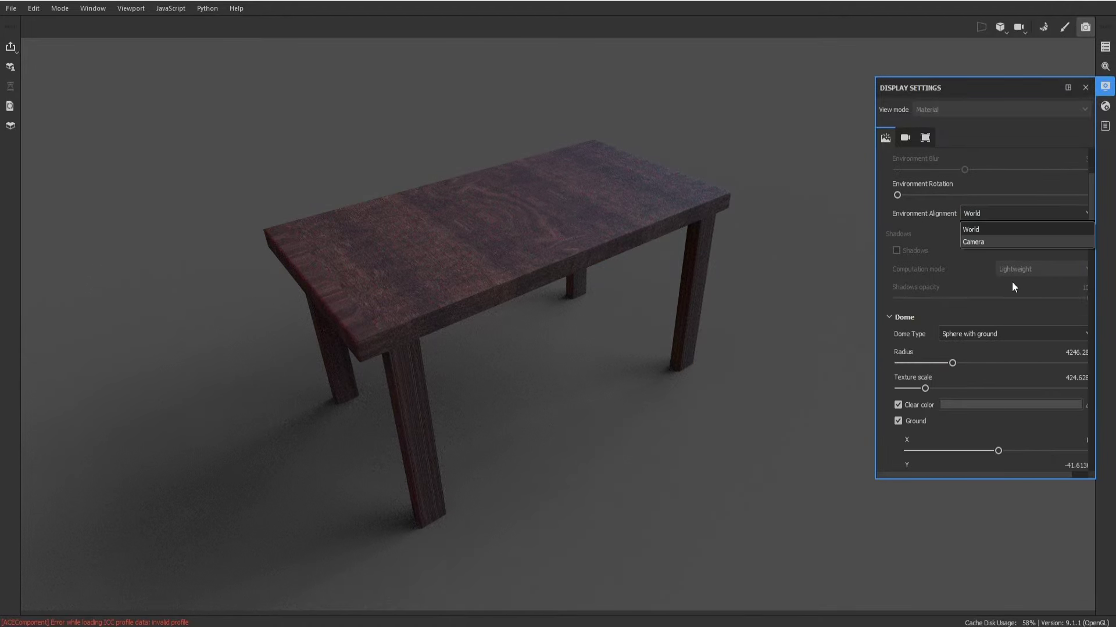
pyautogui.click(990, 211)
pyautogui.scroll(2, 1013, 226)
# Step: Light the scene with Villa Nova Street and adjust its exposure
pyautogui.click(1022, 161)
pyautogui.scroll(-2, 986, 299)
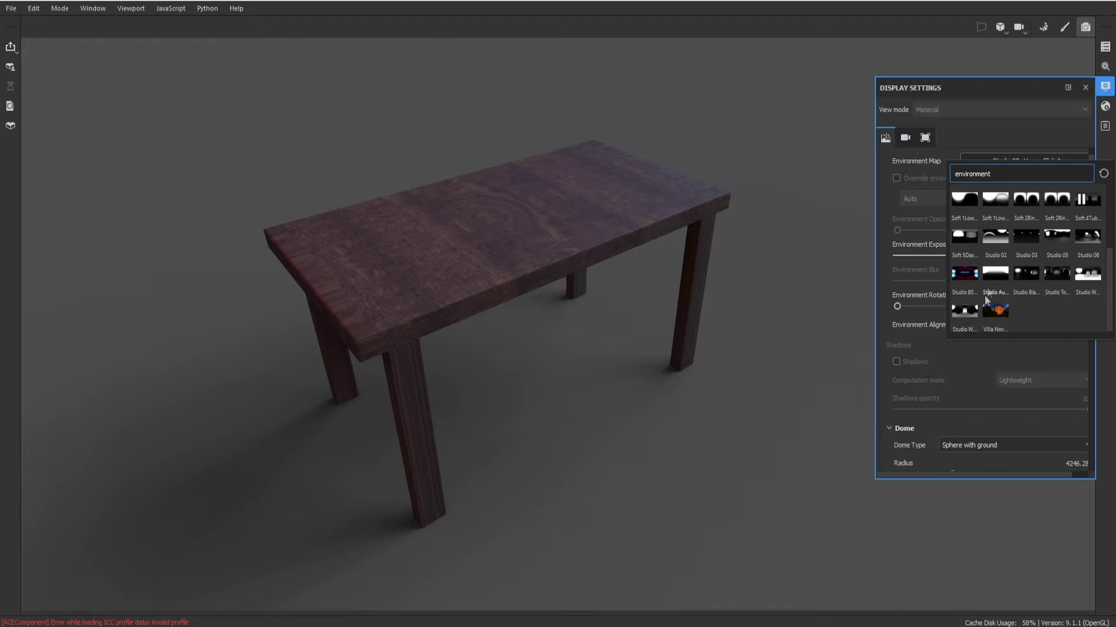
pyautogui.click(995, 310)
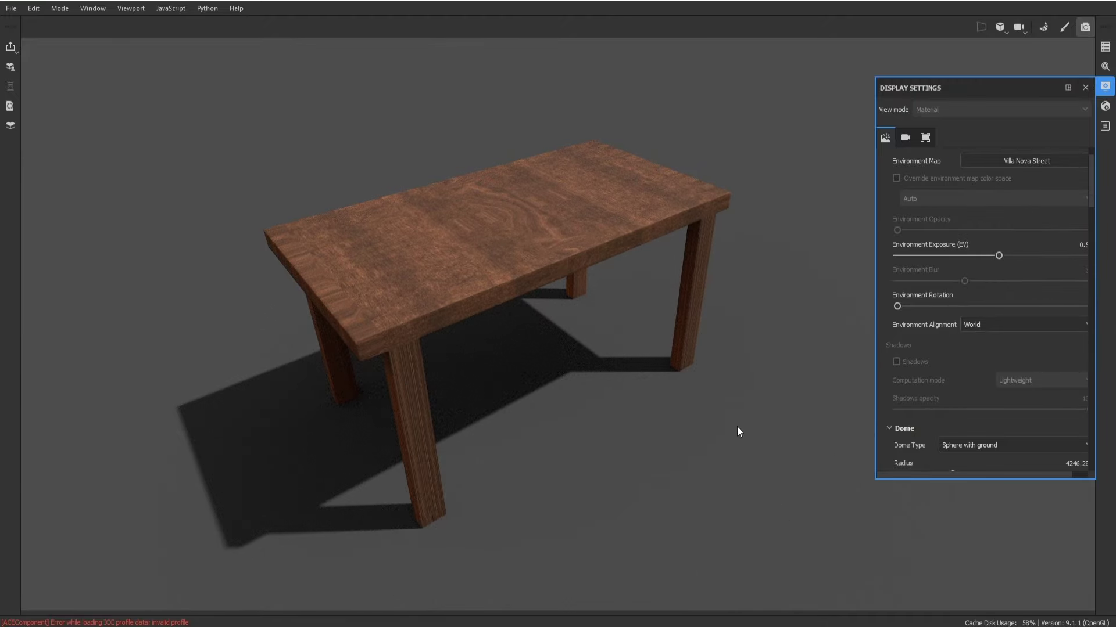
pyautogui.scroll(-1, 913, 350)
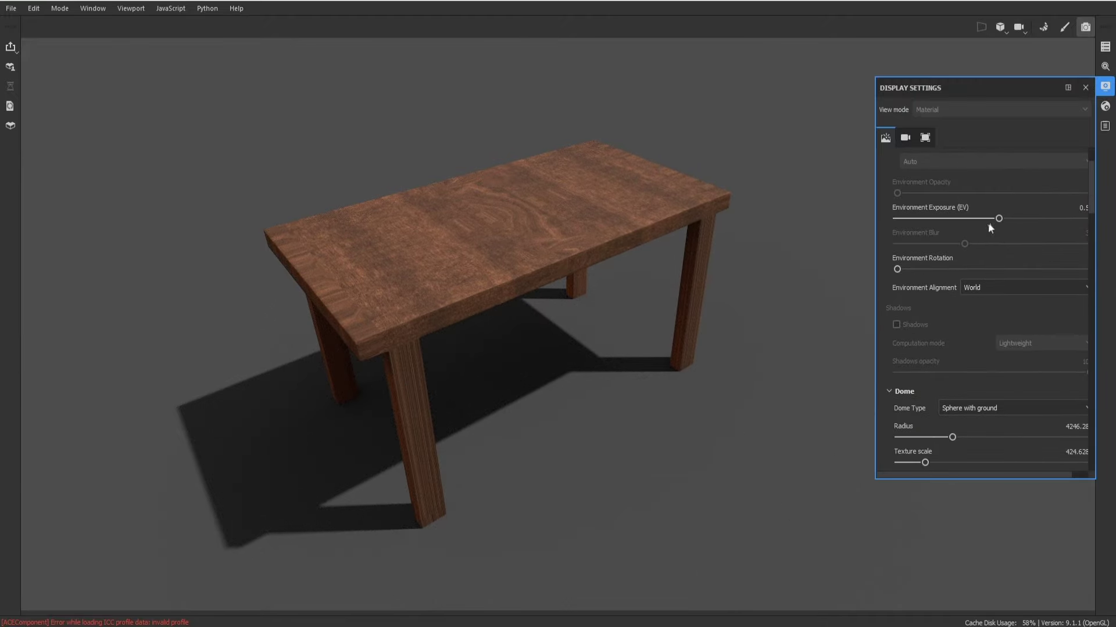
pyautogui.moveTo(991, 221)
pyautogui.mouseDown()
pyautogui.moveTo(947, 219)
pyautogui.moveTo(999, 218)
pyautogui.mouseUp()
# Step: Rotate the environment lighting to near its maximum around the table
pyautogui.scroll(2, 998, 204)
pyautogui.click(998, 200)
pyautogui.scroll(-2, 996, 341)
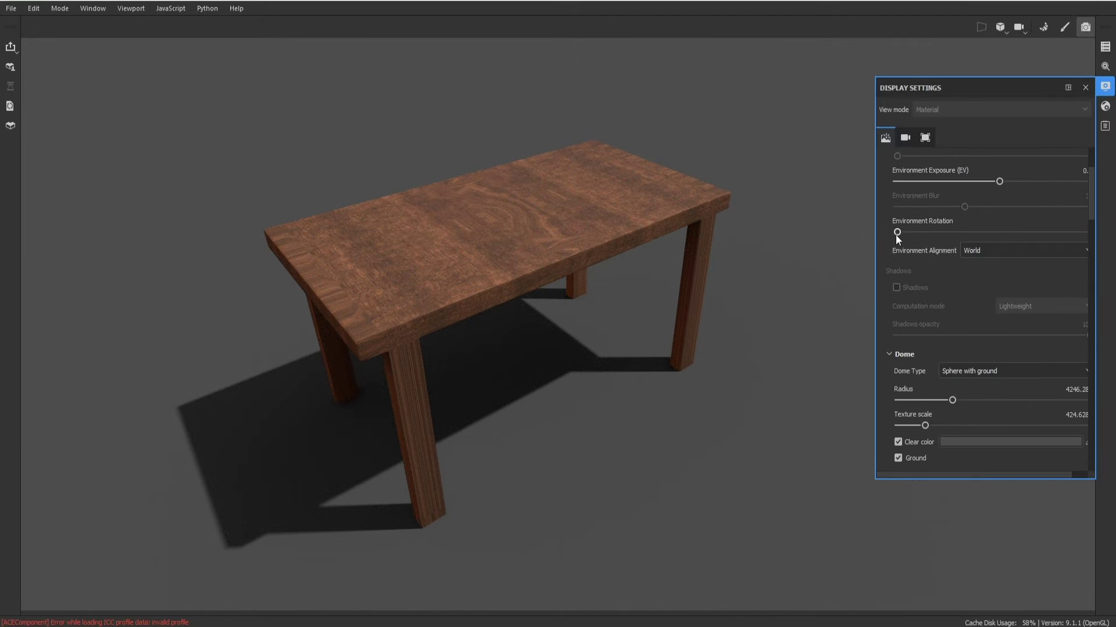
pyautogui.moveTo(897, 232); pyautogui.dragTo(1079, 249)
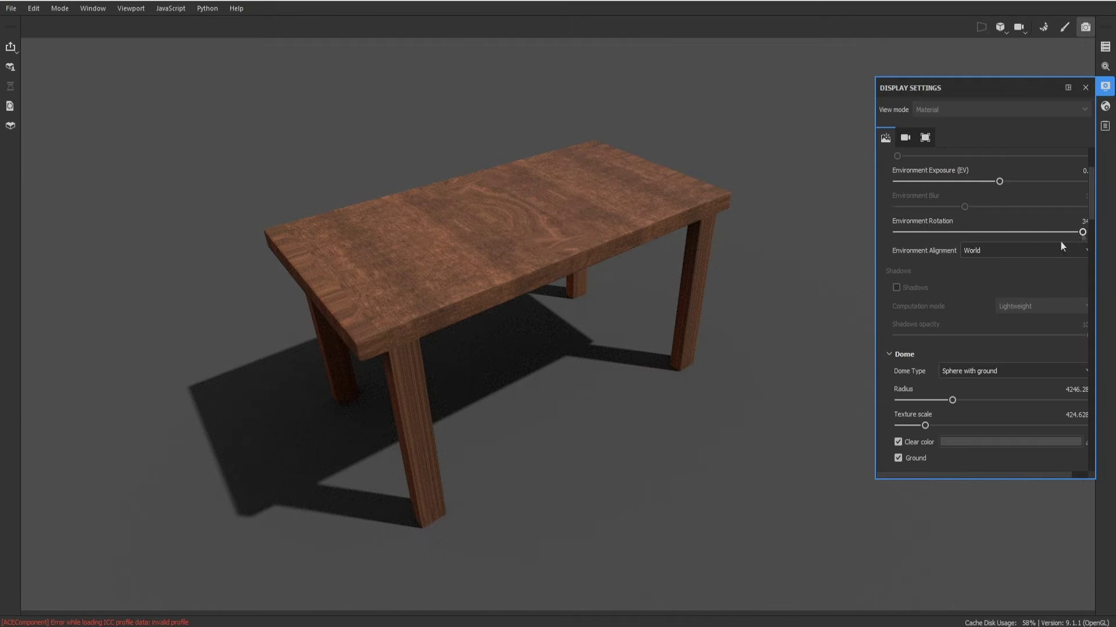
# Step: Toggle environment alignment between Camera and World, keep World, and reset the rotation
pyautogui.click(1040, 251)
pyautogui.click(1008, 272)
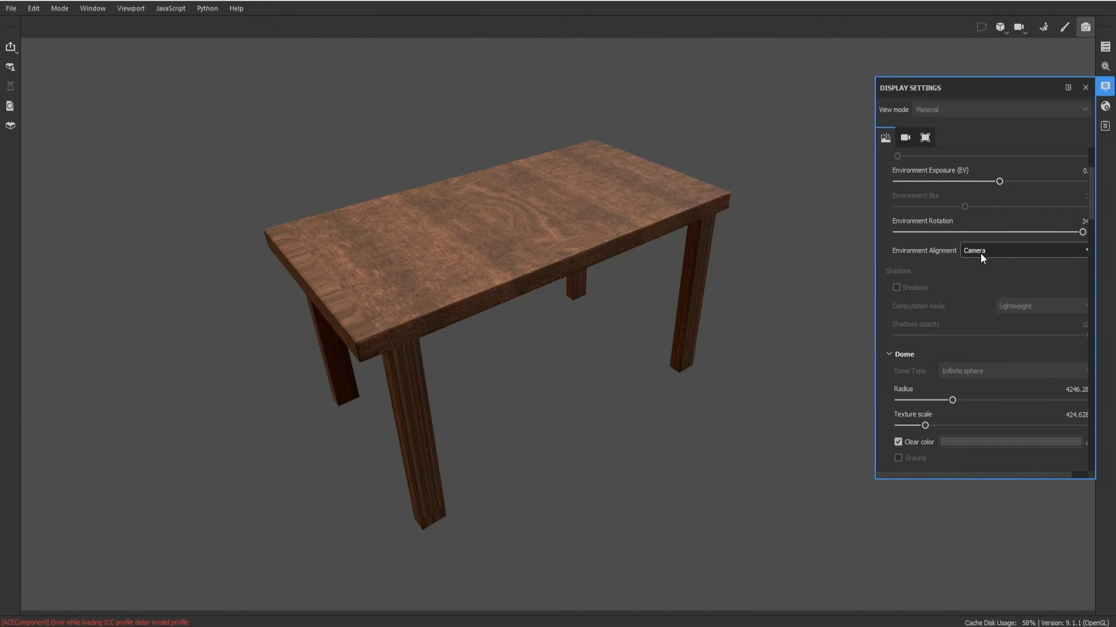
pyautogui.click(999, 249)
pyautogui.click(1004, 262)
pyautogui.click(1002, 256)
pyautogui.click(988, 272)
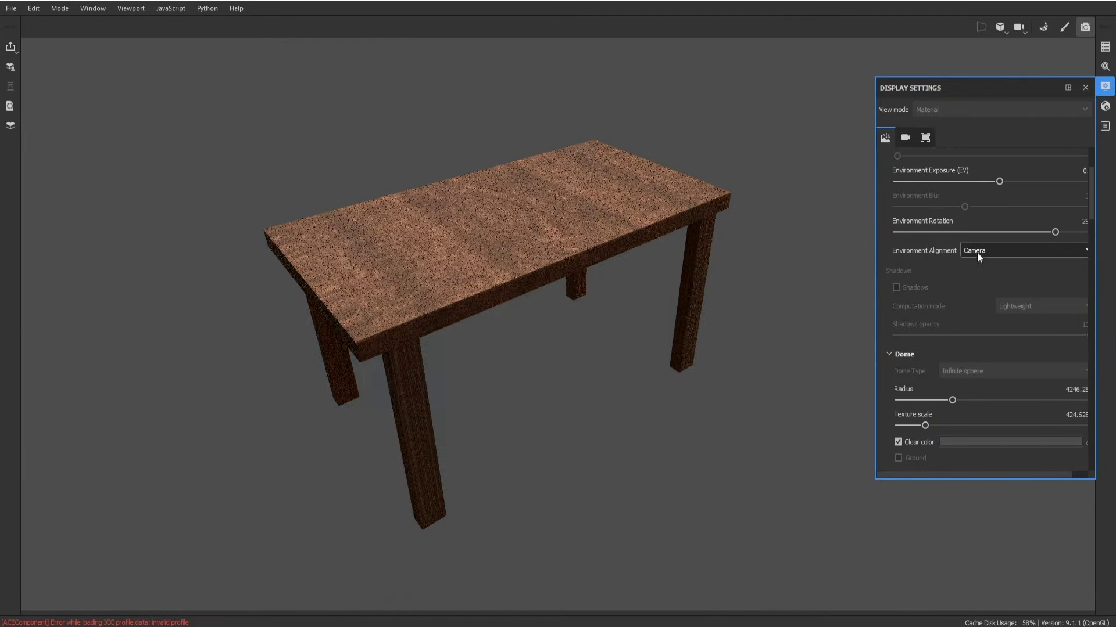
pyautogui.click(978, 253)
pyautogui.click(982, 263)
pyautogui.moveTo(1054, 232); pyautogui.dragTo(841, 235)
# Step: Try the Studio Black Soft, Studio Tomoco and another studio environment map
pyautogui.scroll(2, 1030, 213)
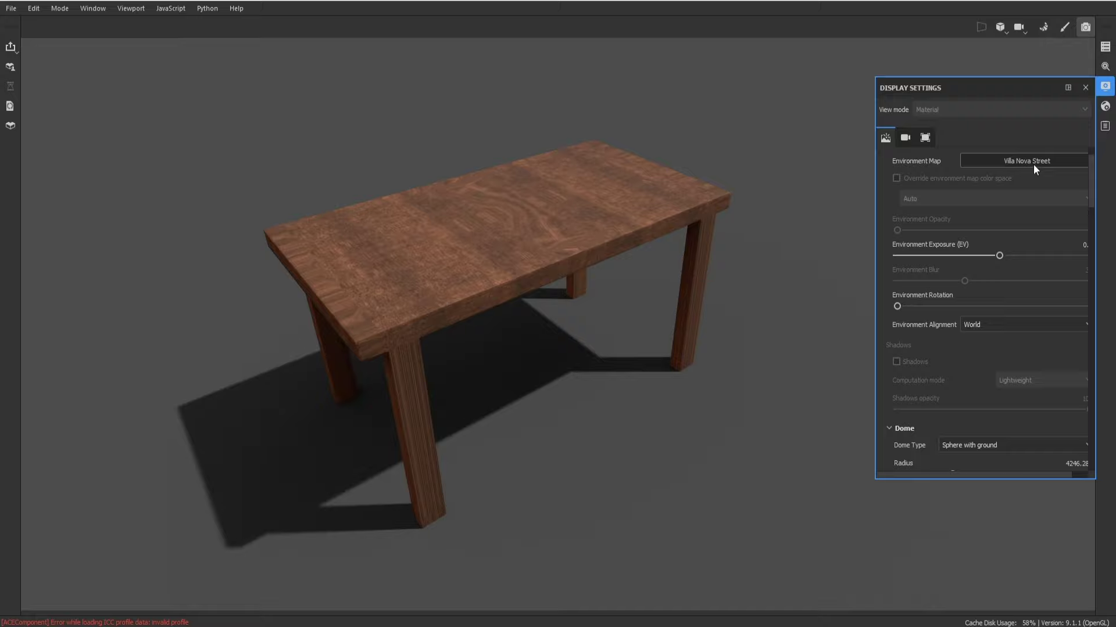
pyautogui.click(1033, 163)
pyautogui.click(1021, 282)
pyautogui.click(1040, 160)
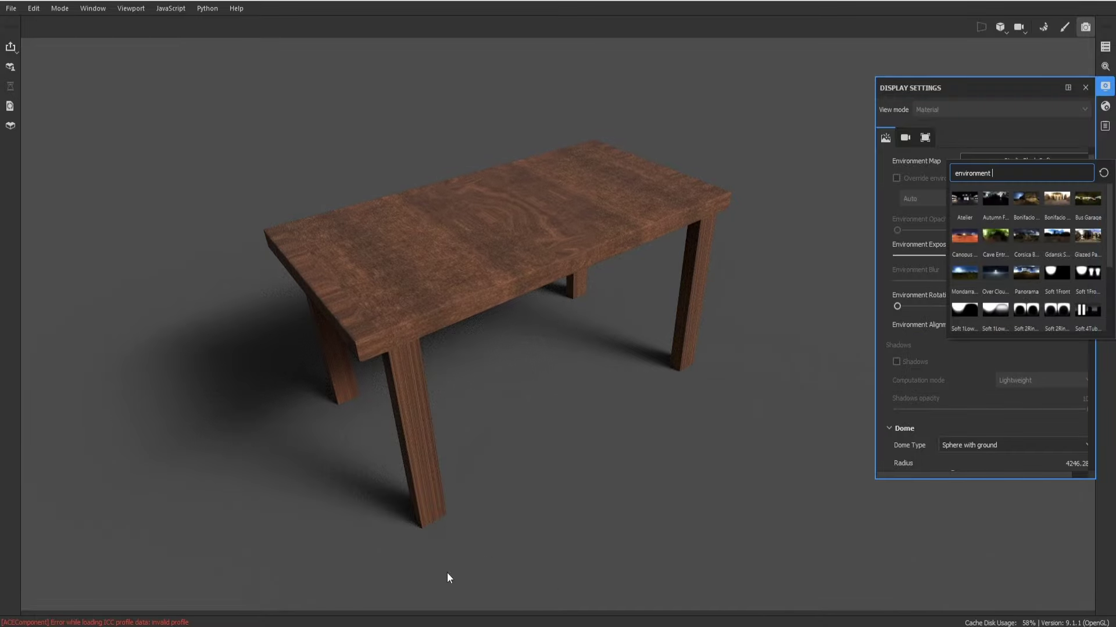
pyautogui.click(1090, 415)
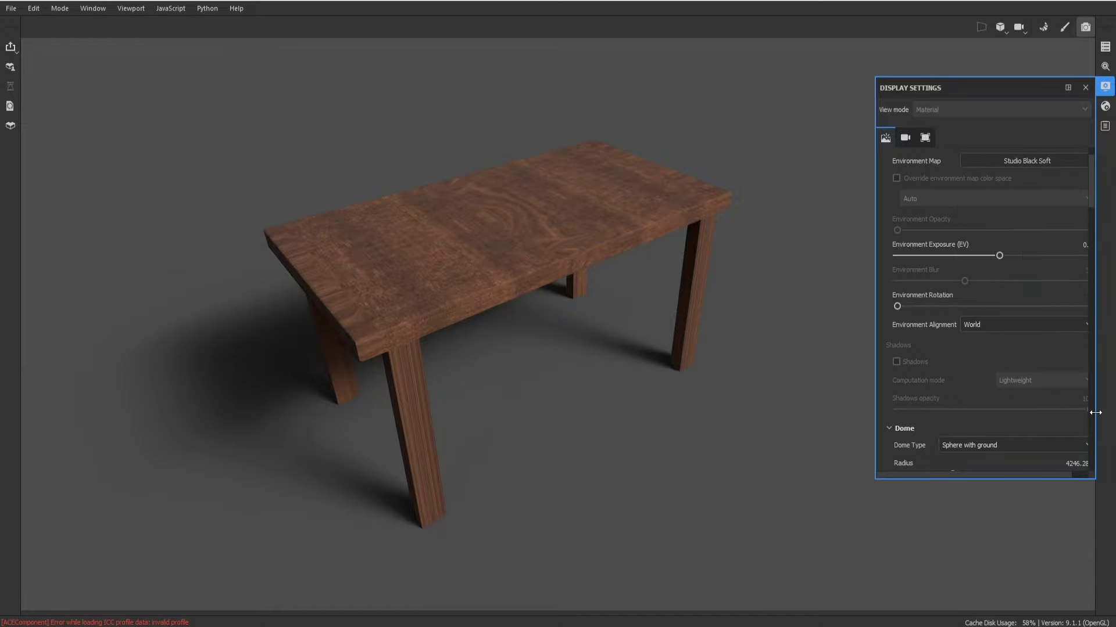
pyautogui.click(1027, 160)
pyautogui.scroll(-3, 1055, 277)
pyautogui.click(1055, 277)
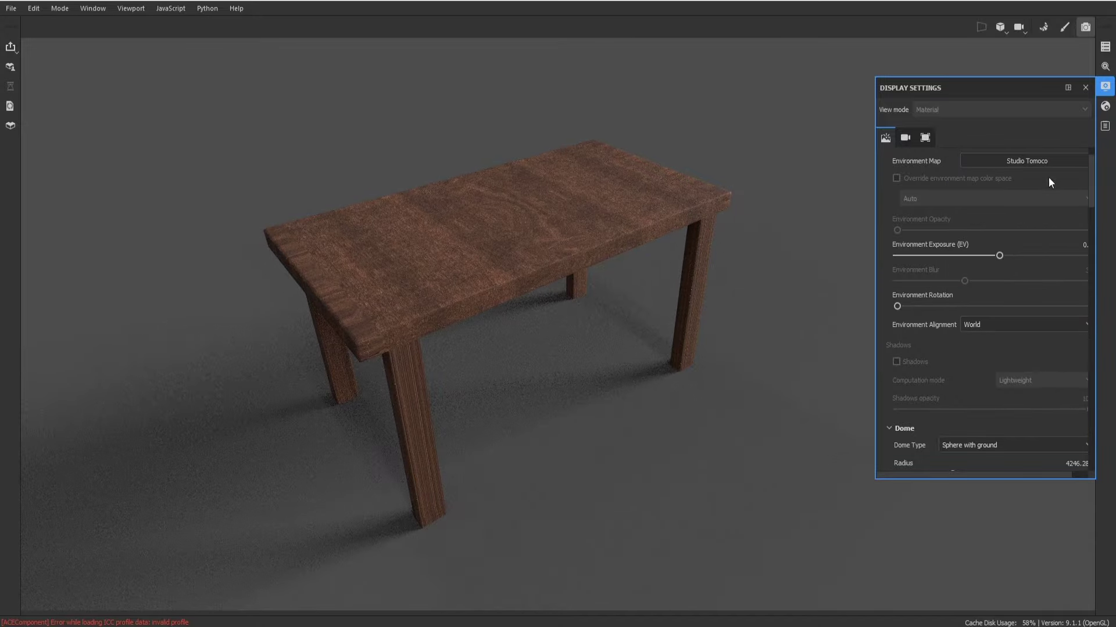
pyautogui.click(1046, 162)
pyautogui.click(1009, 296)
# Step: Try Studio White Umbrella and Autumn Forest, then settle on the Studio 05 environment
pyautogui.click(1026, 161)
pyautogui.scroll(-3, 981, 283)
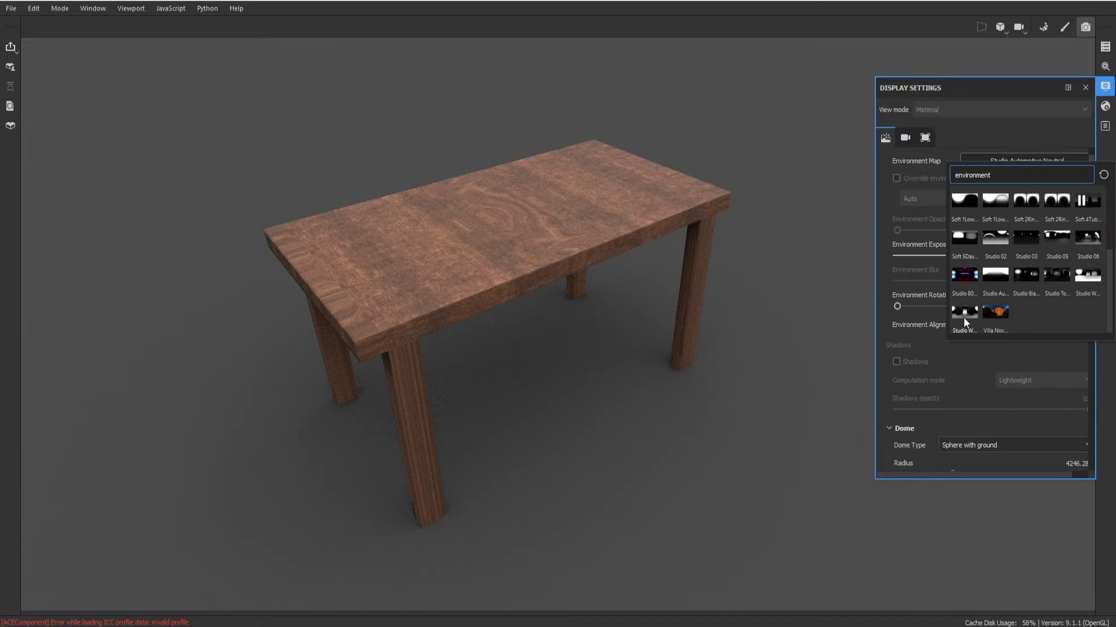
pyautogui.click(963, 316)
pyautogui.click(1007, 160)
pyautogui.click(973, 208)
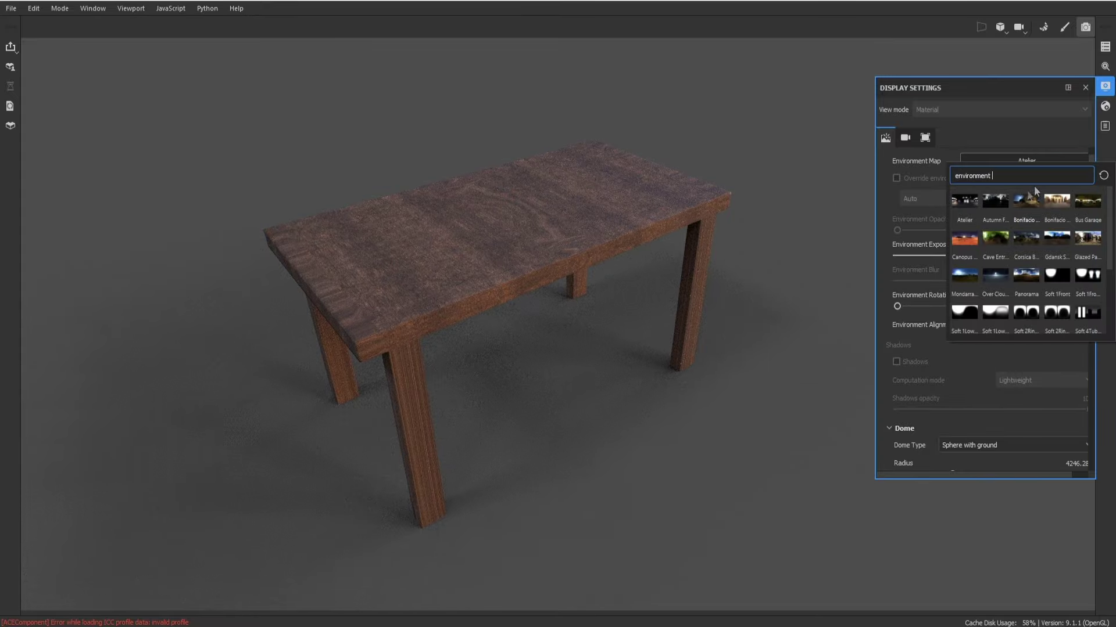
pyautogui.click(1019, 164)
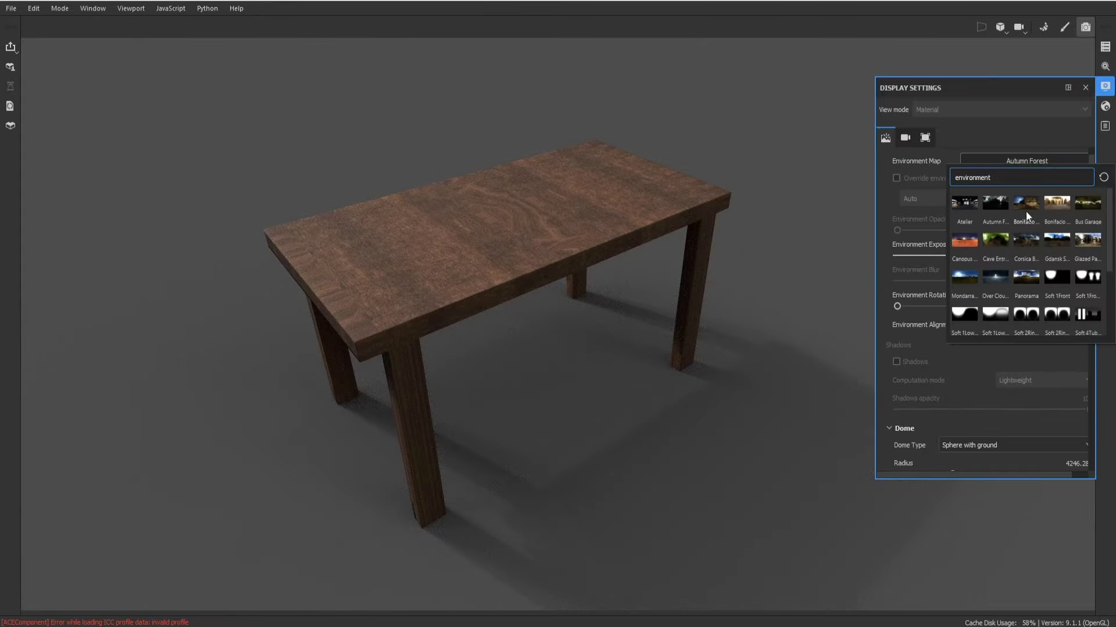
pyautogui.scroll(-3, 1026, 221)
pyautogui.click(1048, 241)
pyautogui.click(1023, 163)
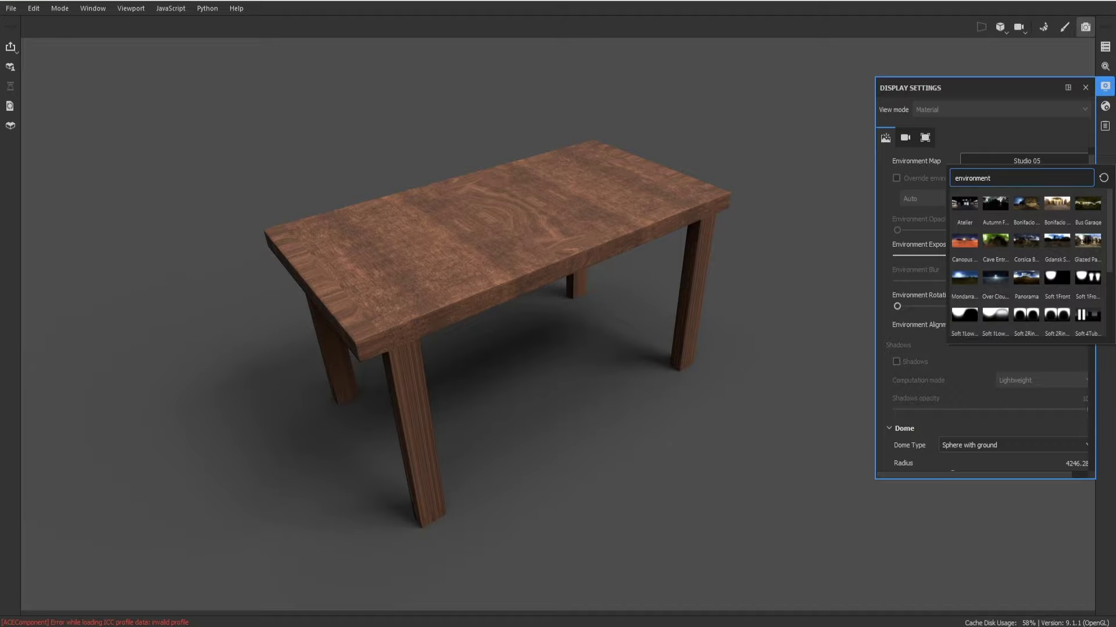
pyautogui.scroll(-3, 978, 437)
pyautogui.scroll(-2, 1009, 379)
# Step: Override the viewport resolution in Renderer Settings to render at 1920x1080
pyautogui.scroll(2, 1008, 379)
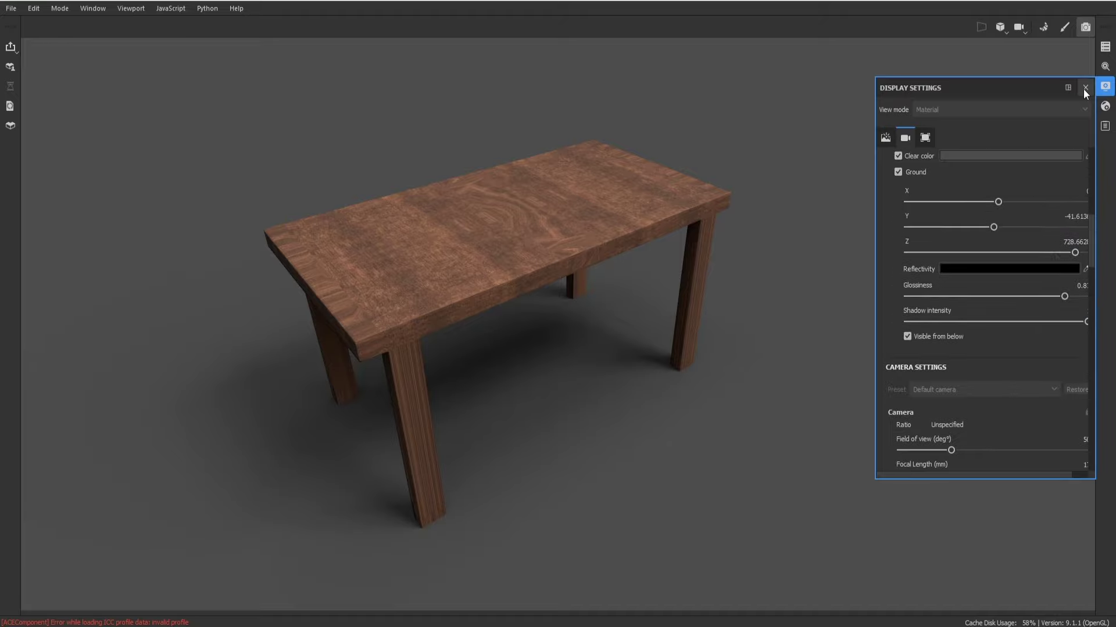
pyautogui.click(1085, 87)
pyautogui.click(1105, 48)
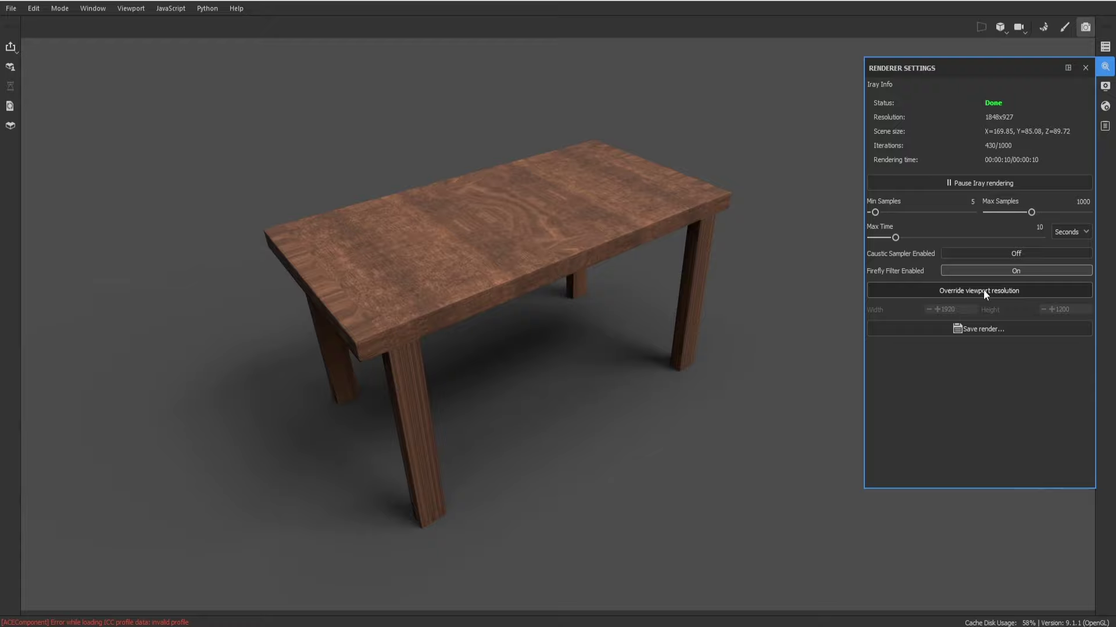
pyautogui.click(983, 290)
pyautogui.doubleClick(1060, 309)
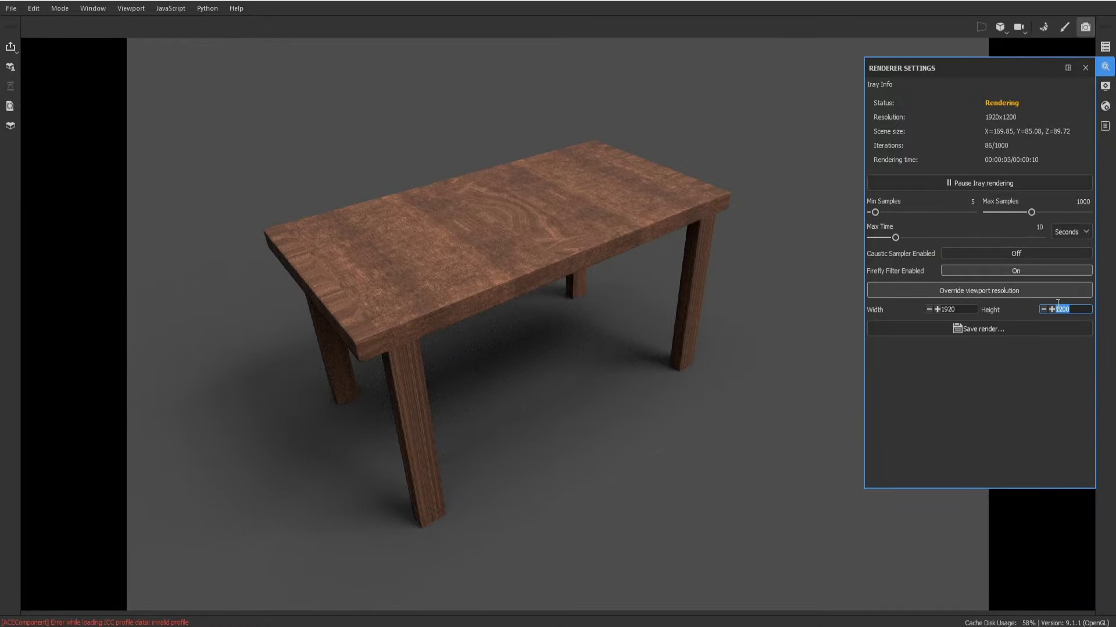
pyautogui.press('BackSpace')
pyautogui.press('Return')
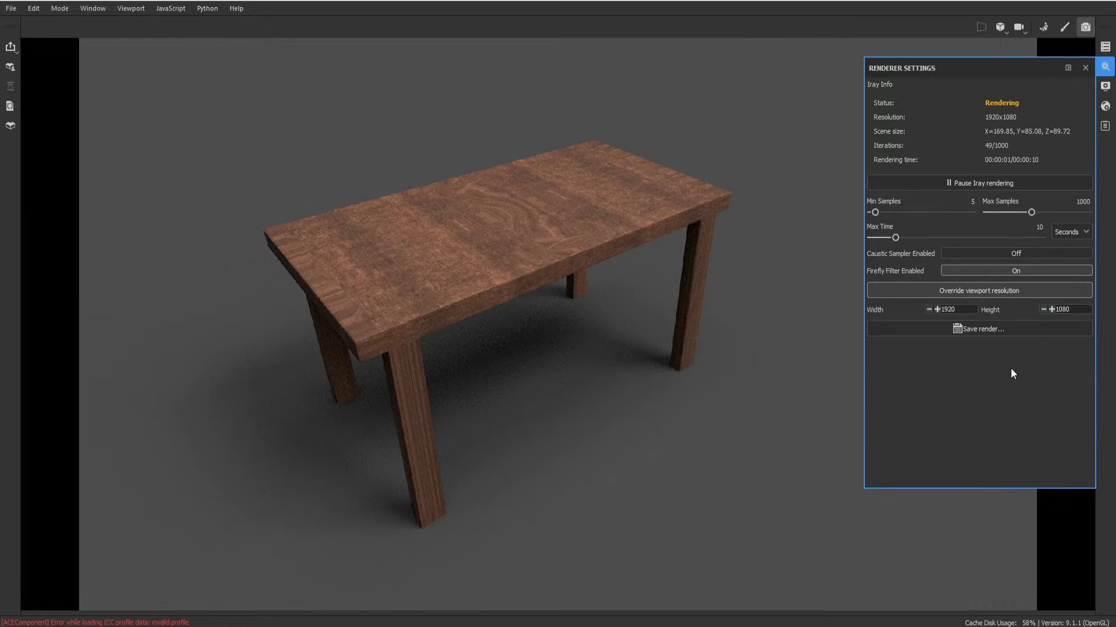
# Step: Save the render as the JPEG 'Wooden table render'
pyautogui.click(988, 329)
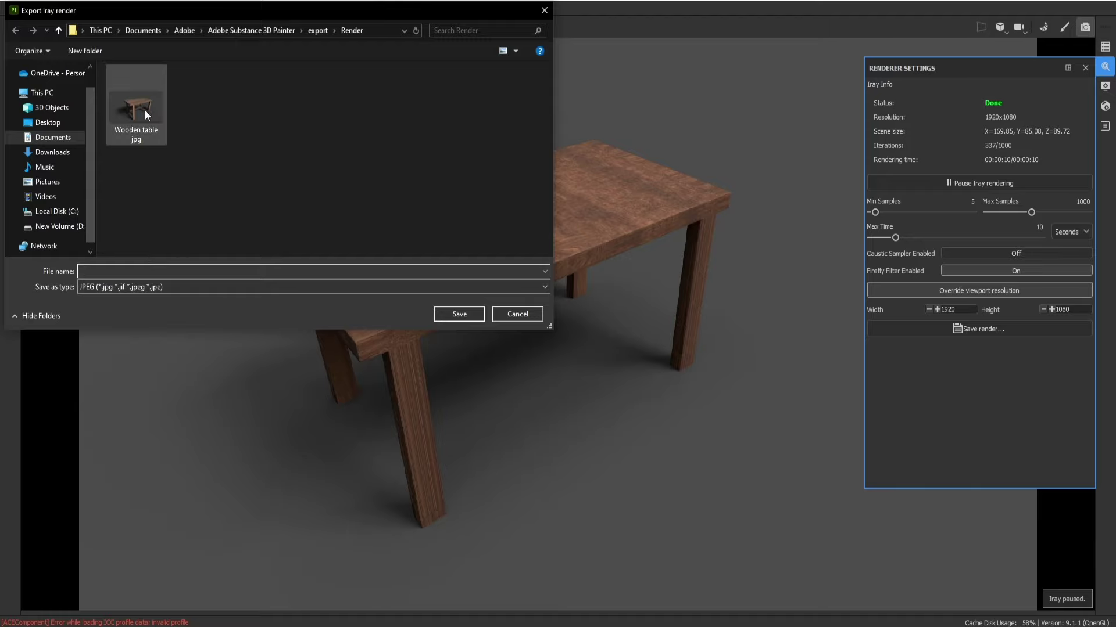
pyautogui.click(145, 110)
pyautogui.click(153, 271)
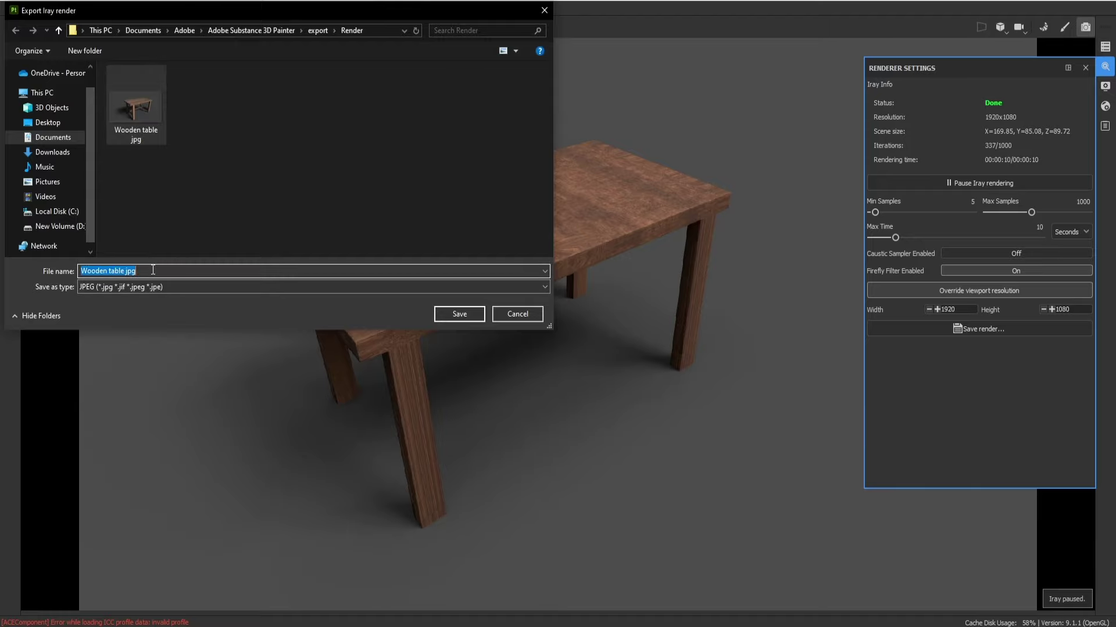
pyautogui.press('BackSpace')
pyautogui.press('BackSpace')
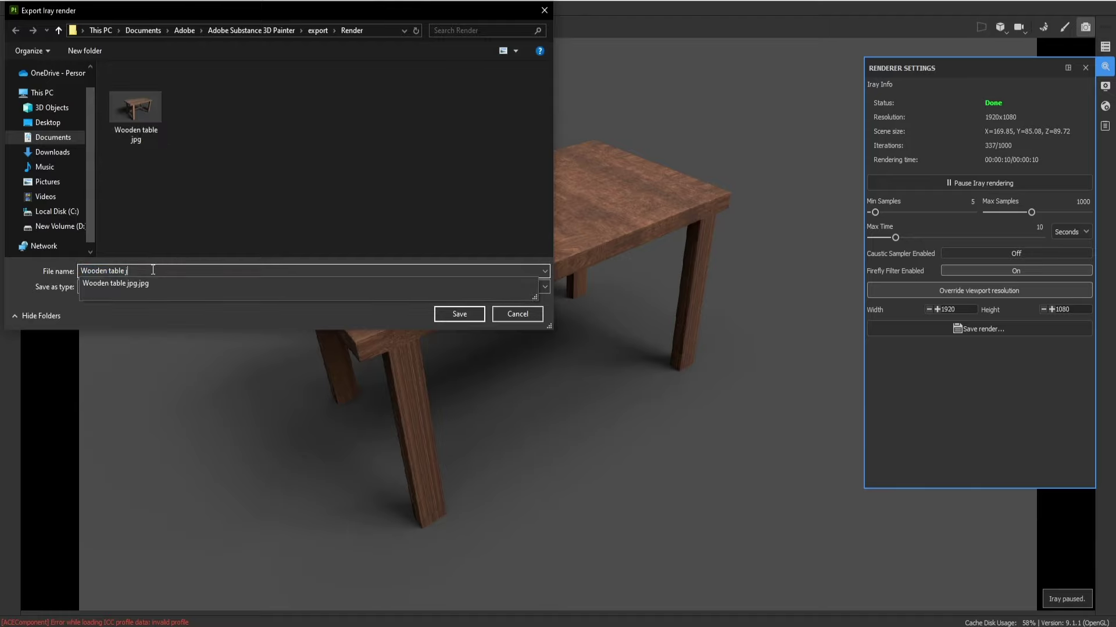
pyautogui.write('rend')
pyautogui.write('er')
pyautogui.press('BackSpace')
pyautogui.press('BackSpace')
pyautogui.press('BackSpace')
pyautogui.write('re')
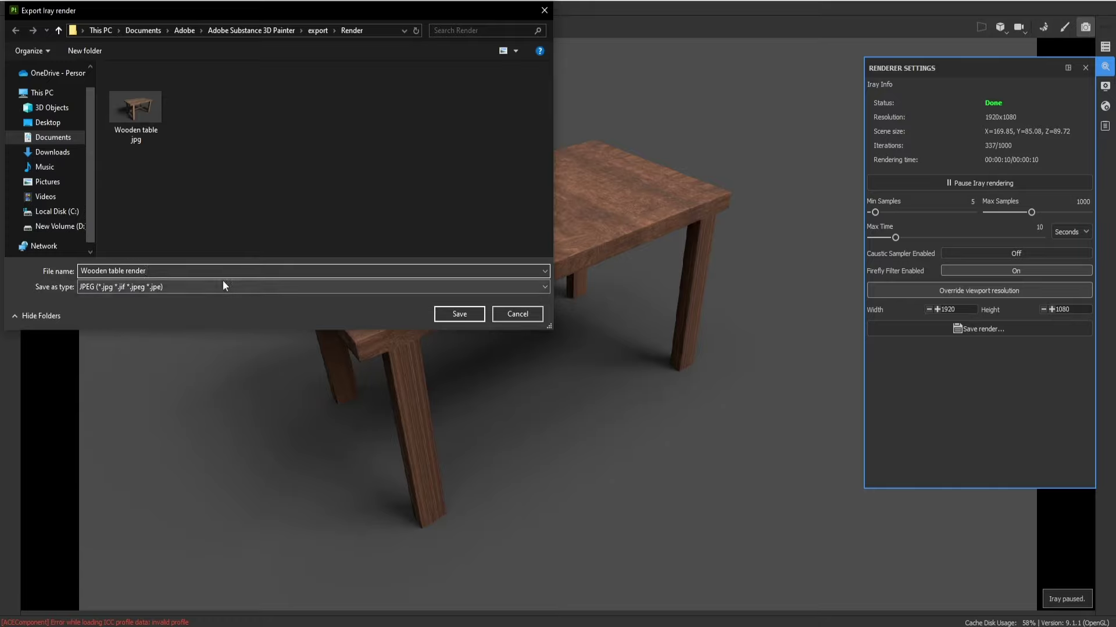
pyautogui.click(224, 287)
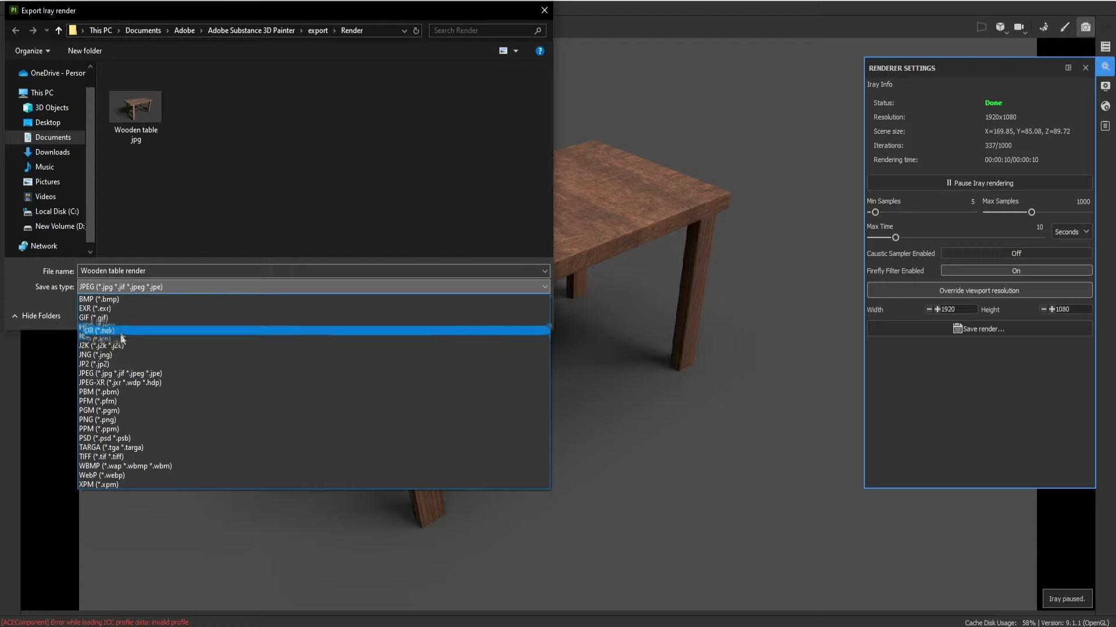
pyautogui.click(133, 374)
pyautogui.click(465, 314)
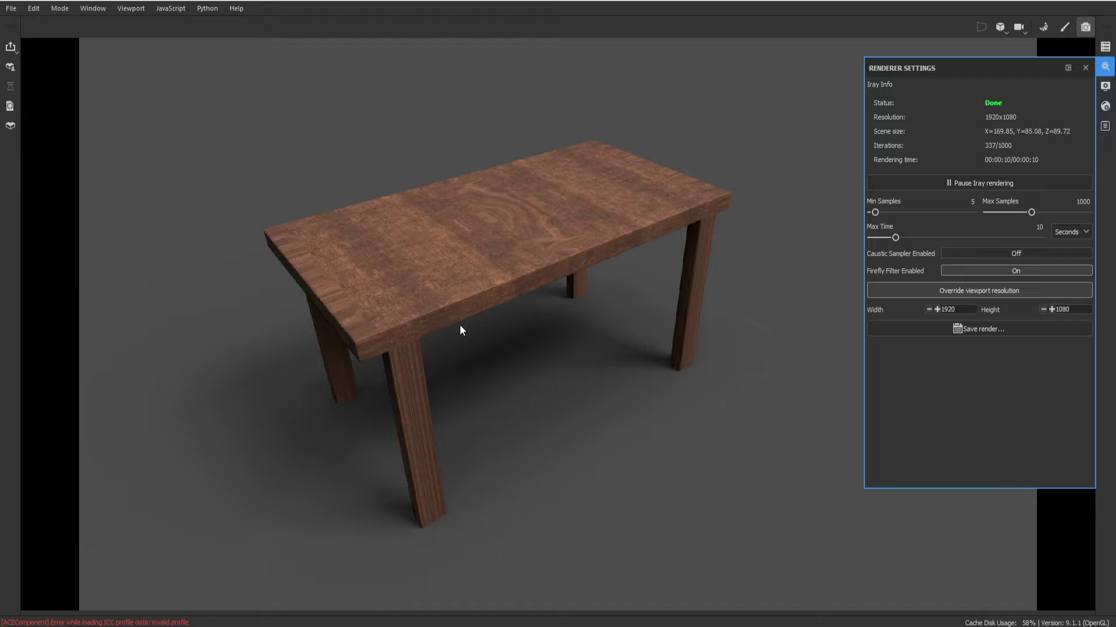
pyautogui.click(1085, 67)
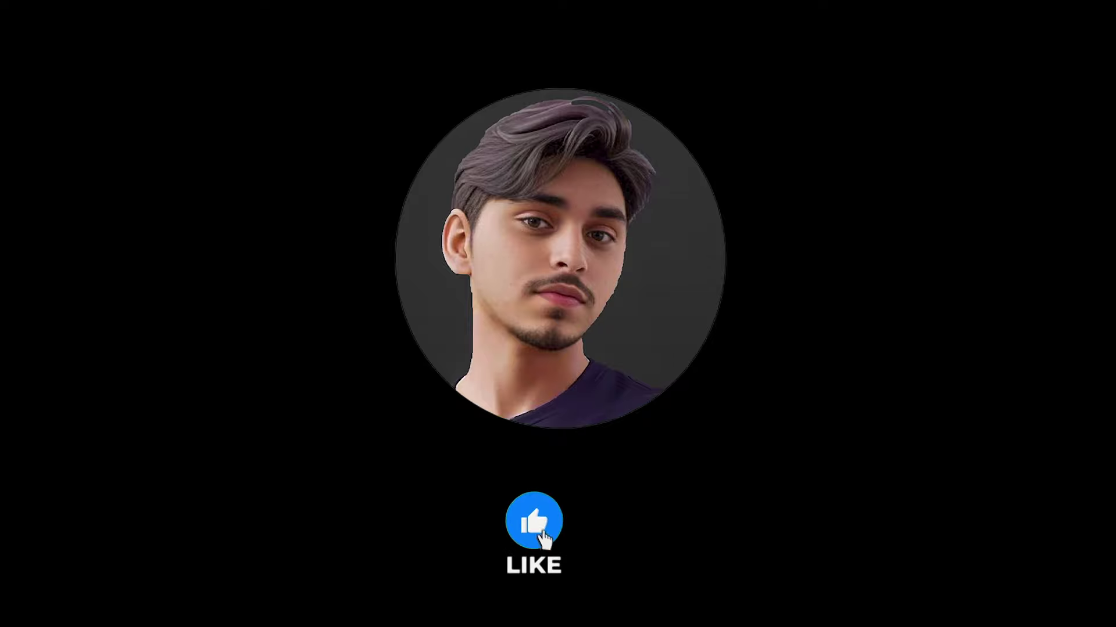